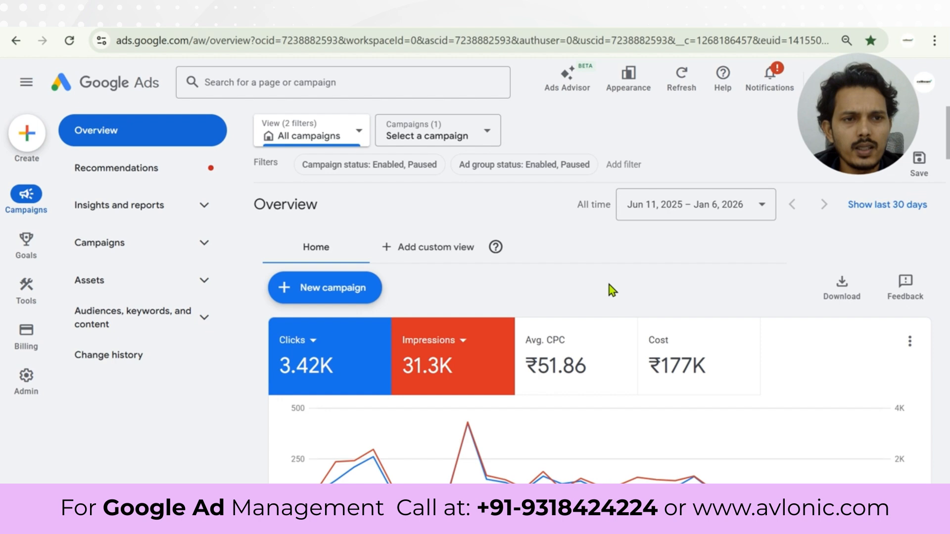
- Open Keyword Planner from the planning tools and start discovering new keywords
mouse_move(26, 293)
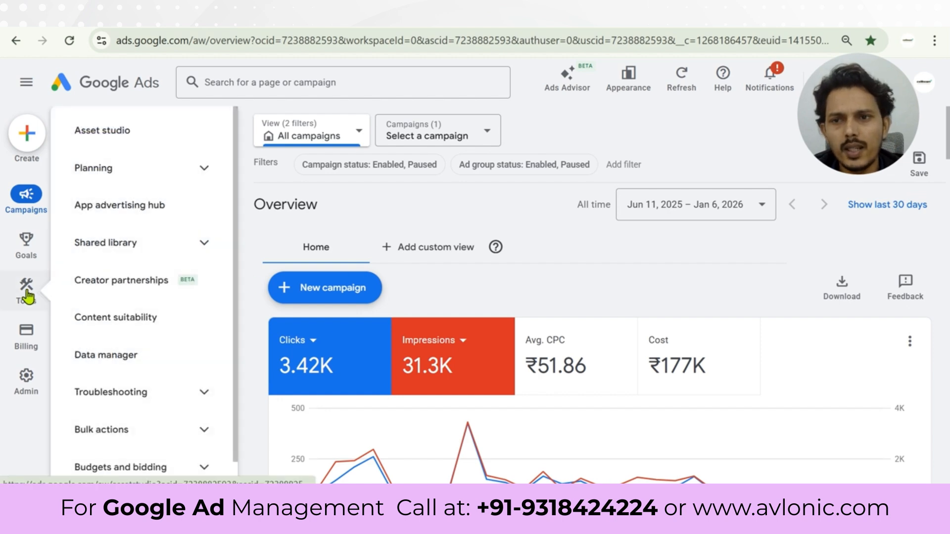
left_click(104, 170)
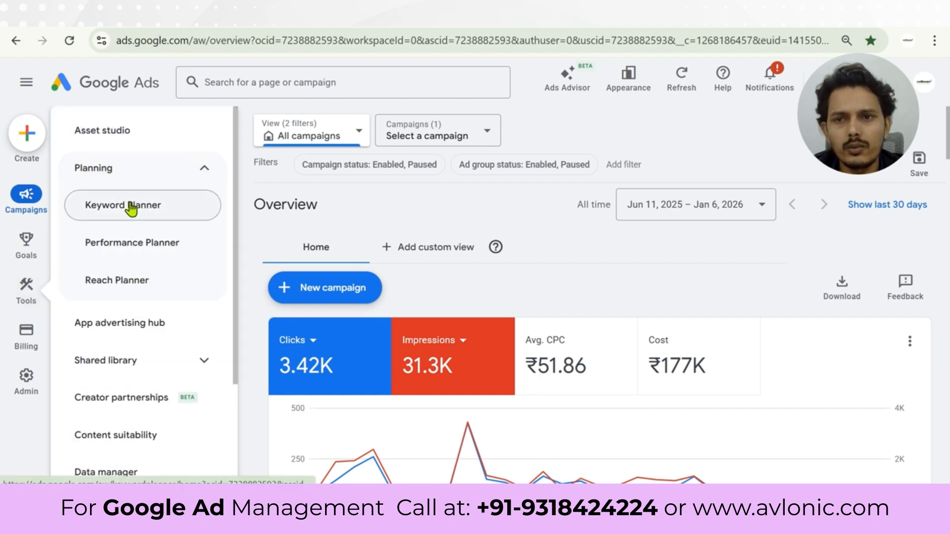
left_click(131, 206)
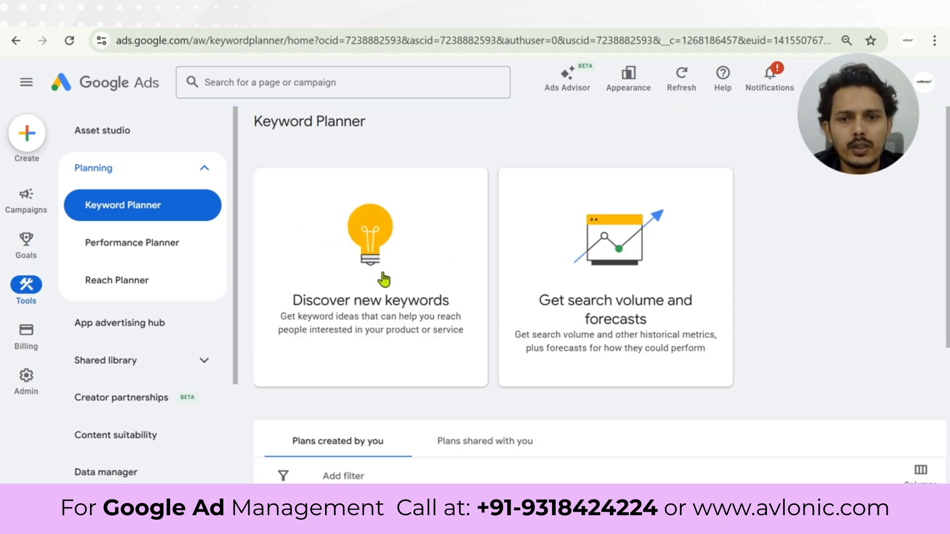
left_click(384, 273)
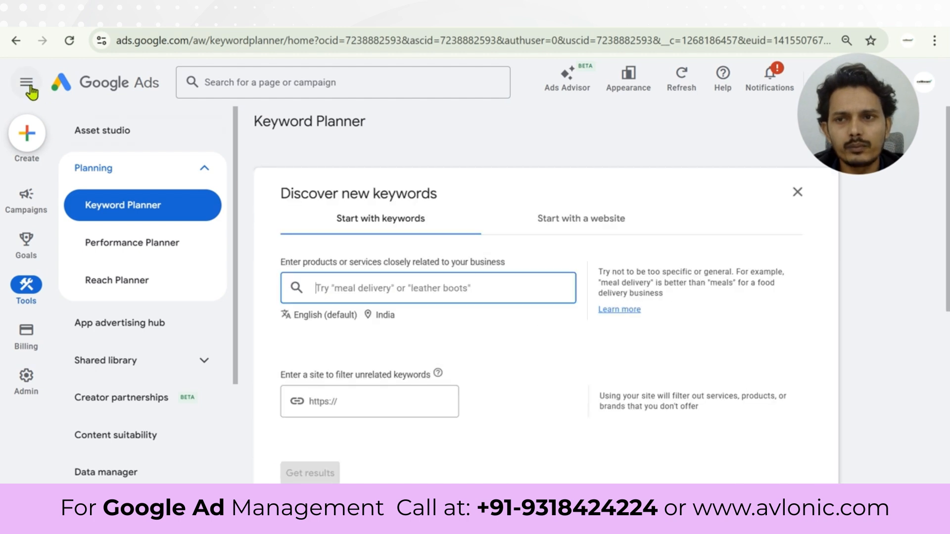
- Enter "mumbai packer and movers" as the first seed keyword for the product or service
left_click(313, 286)
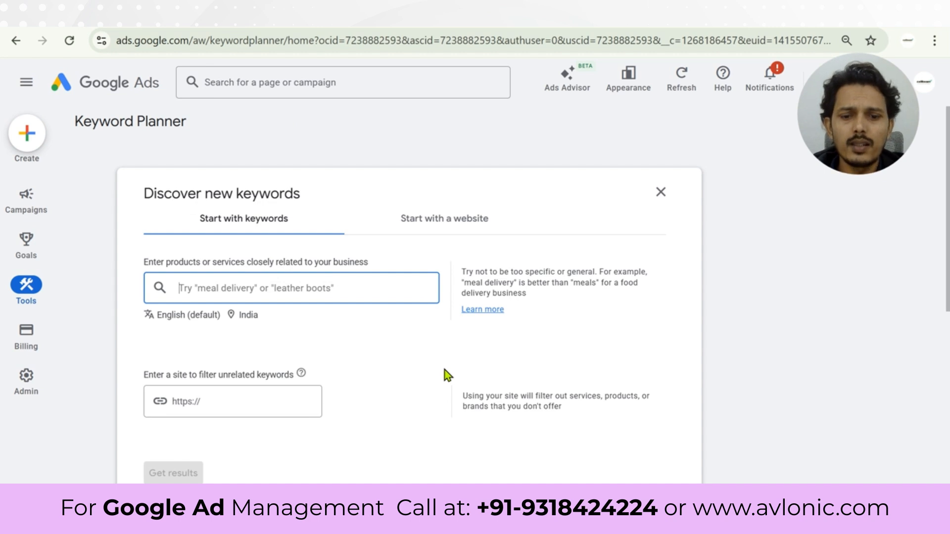
type("mum")
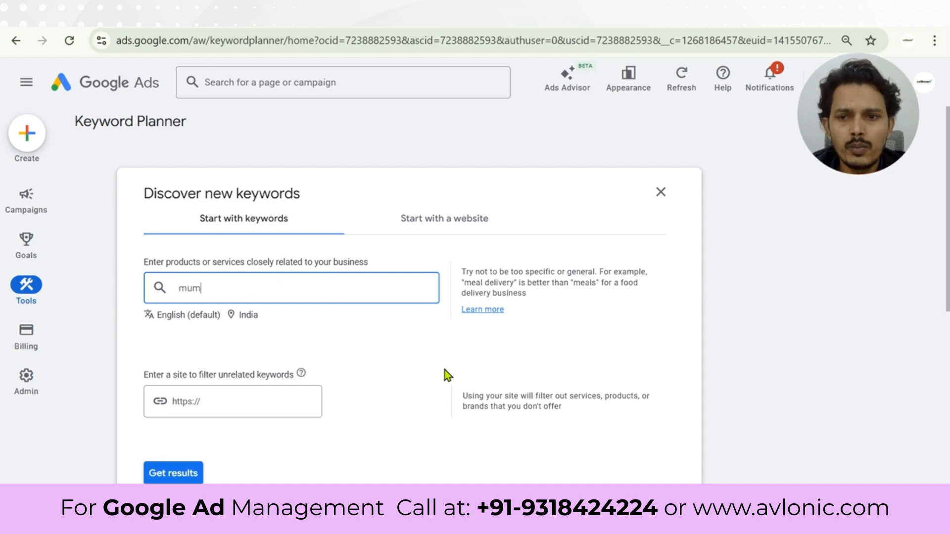
type("bai packer ")
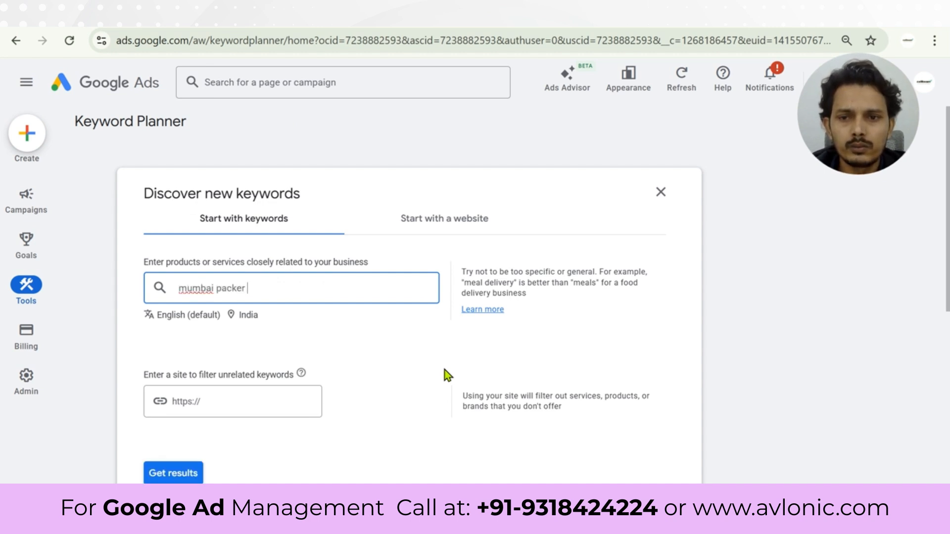
type("and movers")
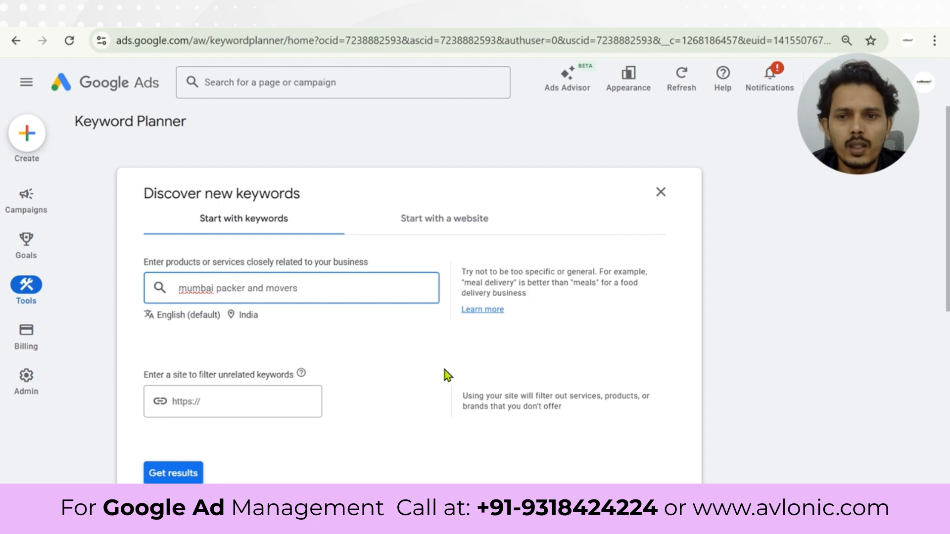
key("Return")
- Add "best packer and mover in mumbai" as the second seed keyword
type("bes")
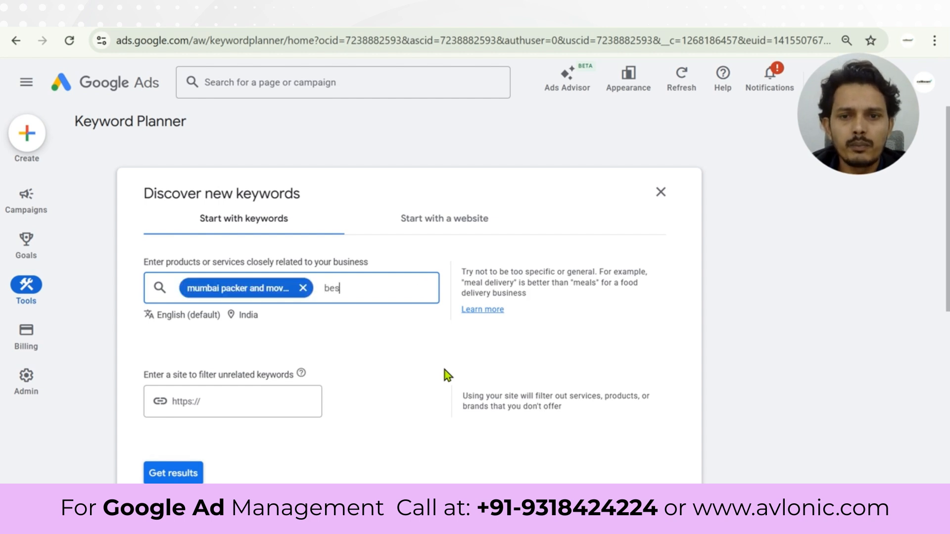
type("t pa")
key("BackSpace")
type("pack")
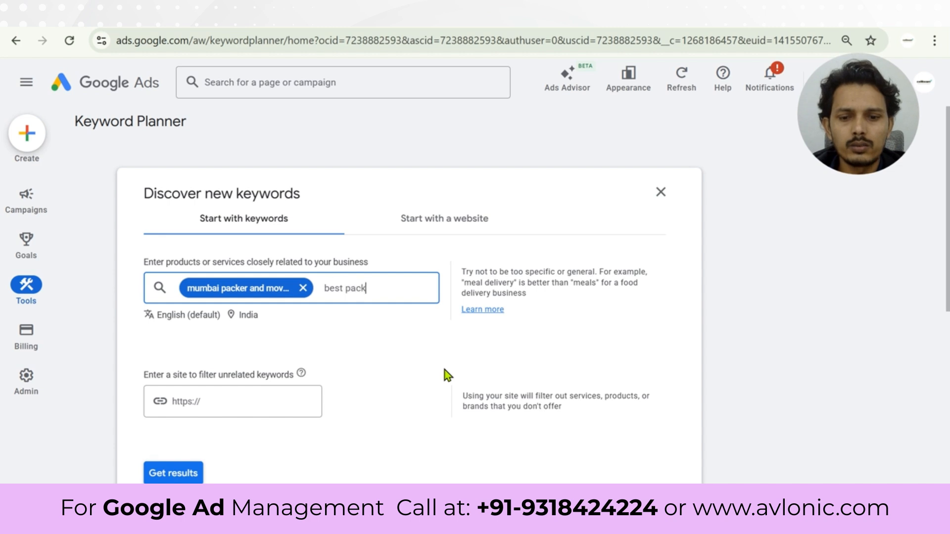
type("er and mover")
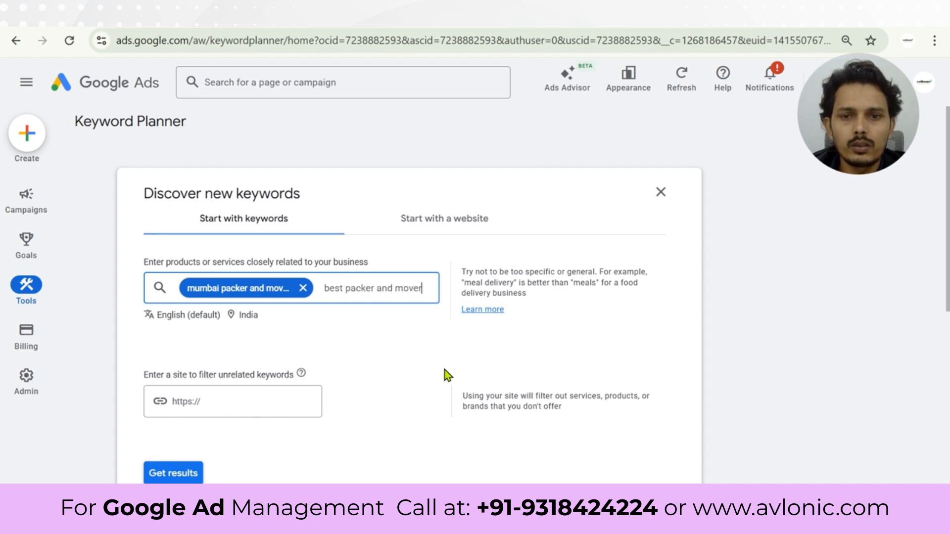
type(" in mu")
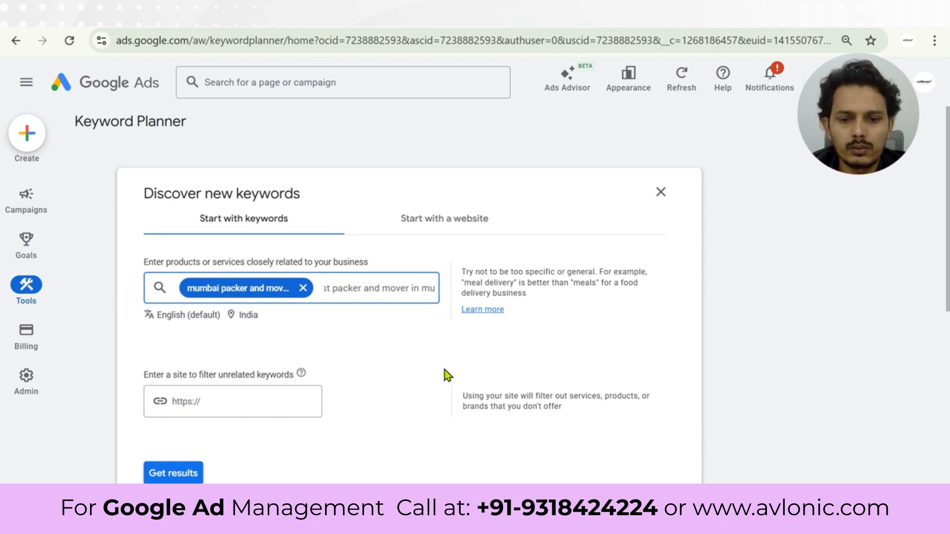
type("mbai")
key("Return")
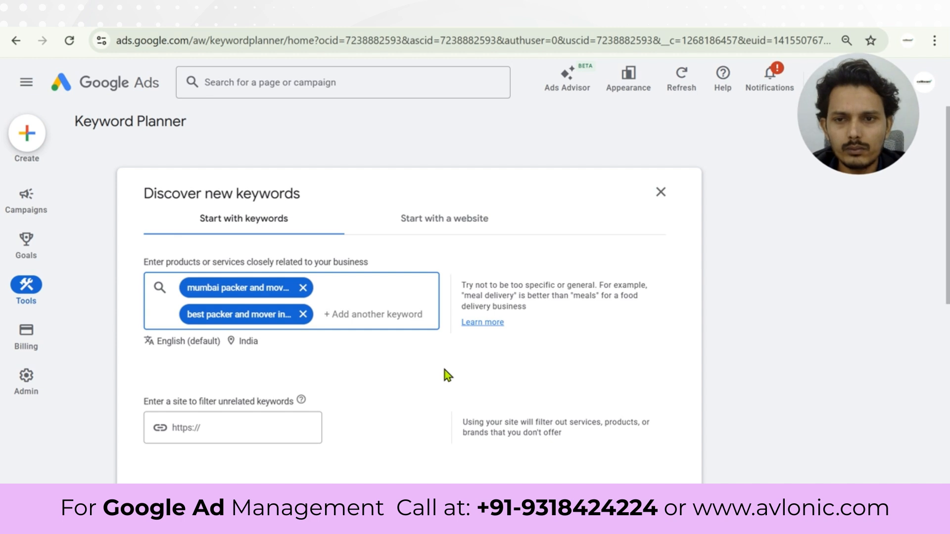
- Add "mumbai moving company" as the third seed keyword
type("mumbai")
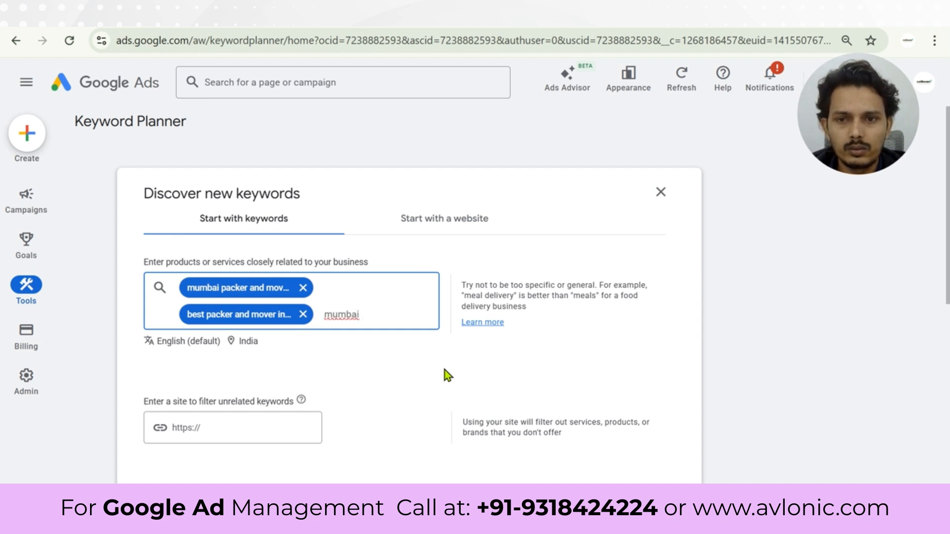
type(" moving comp")
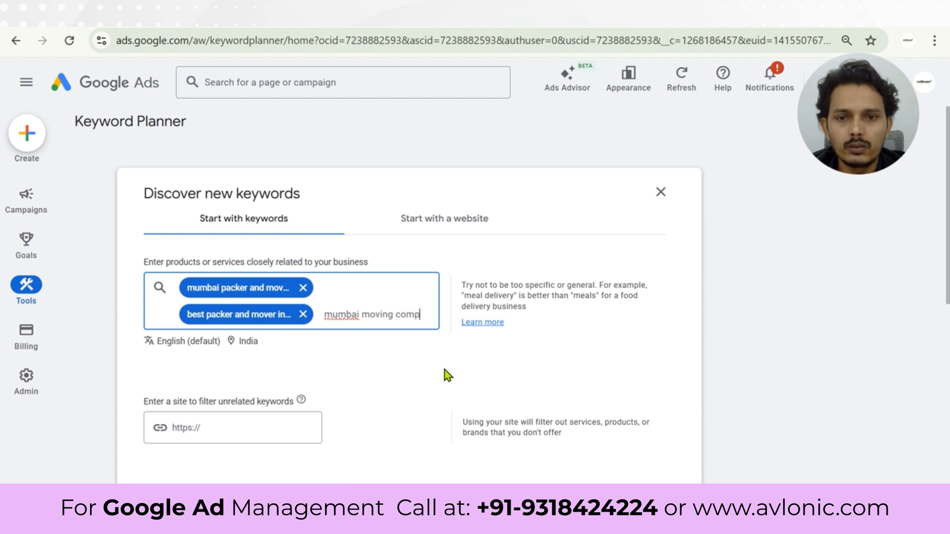
type("any")
key("Return")
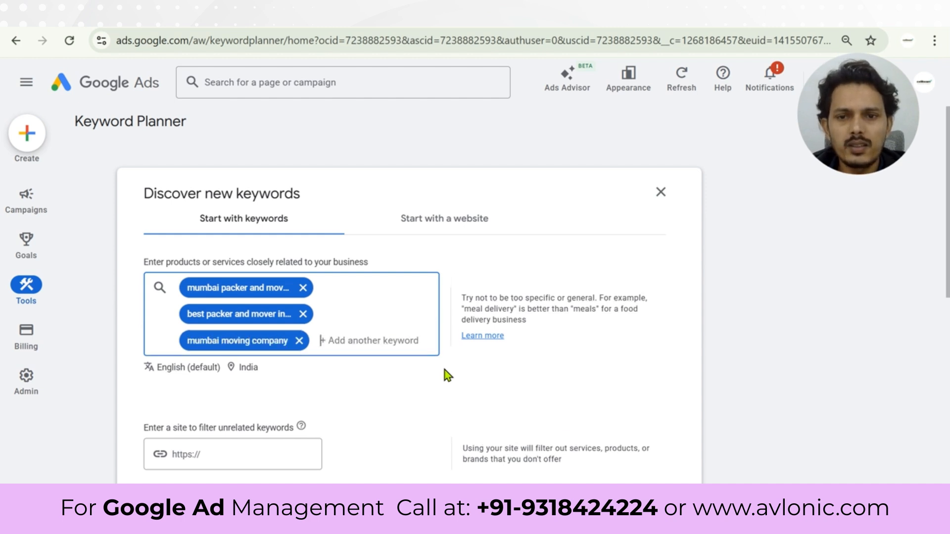
- Get the keyword results for the entered seed keywords and close the Refine keywords pane
scroll(445, 370, "down", 2)
left_click(185, 430)
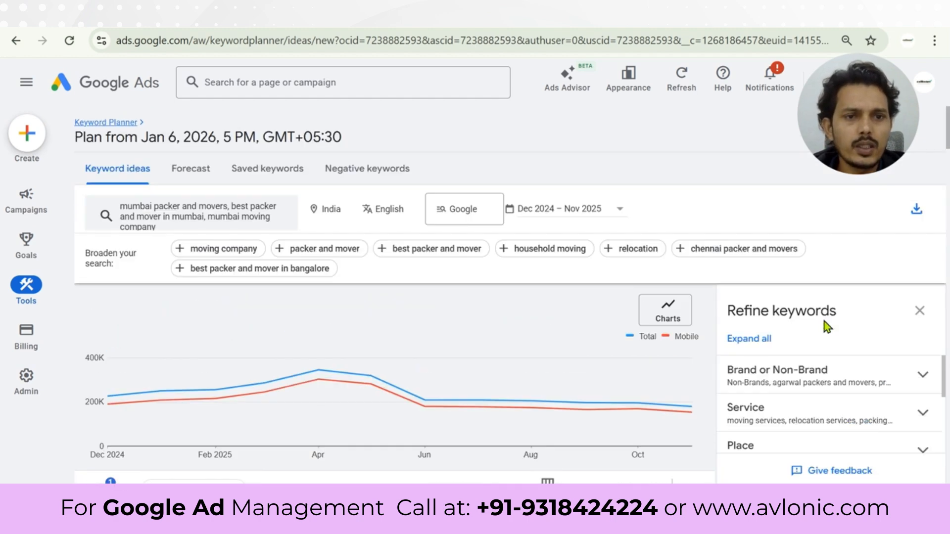
left_click(920, 311)
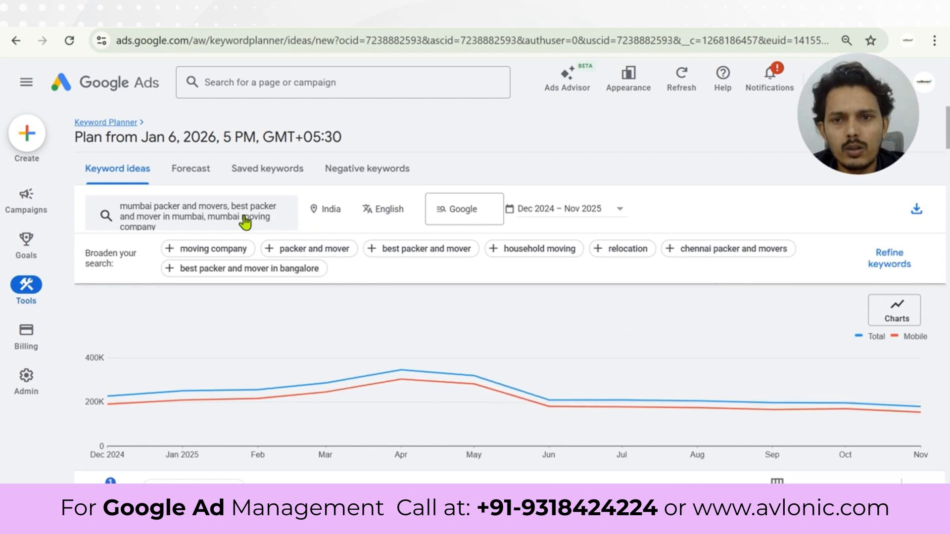
- Replace India with the city Mumbai, Maharashtra, India as the plan's target location and save it
left_click(330, 210)
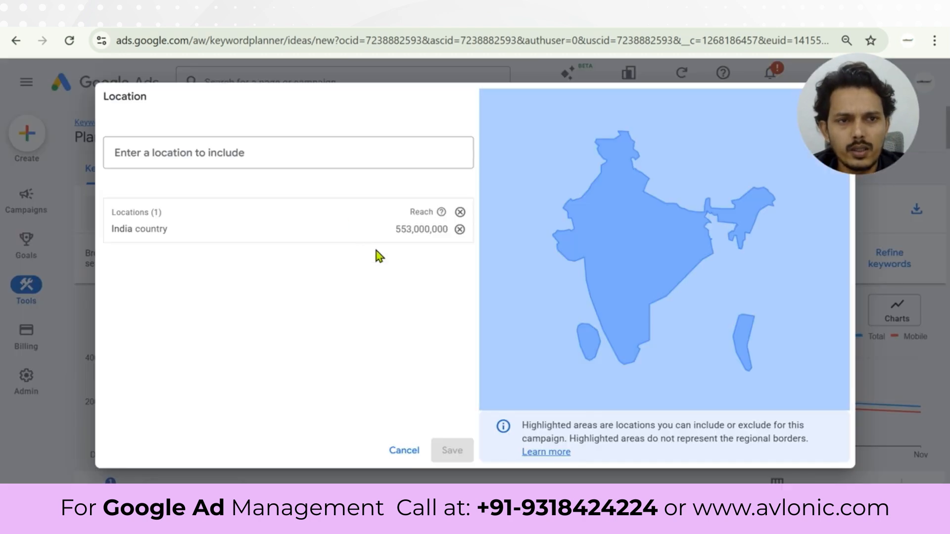
left_click(460, 229)
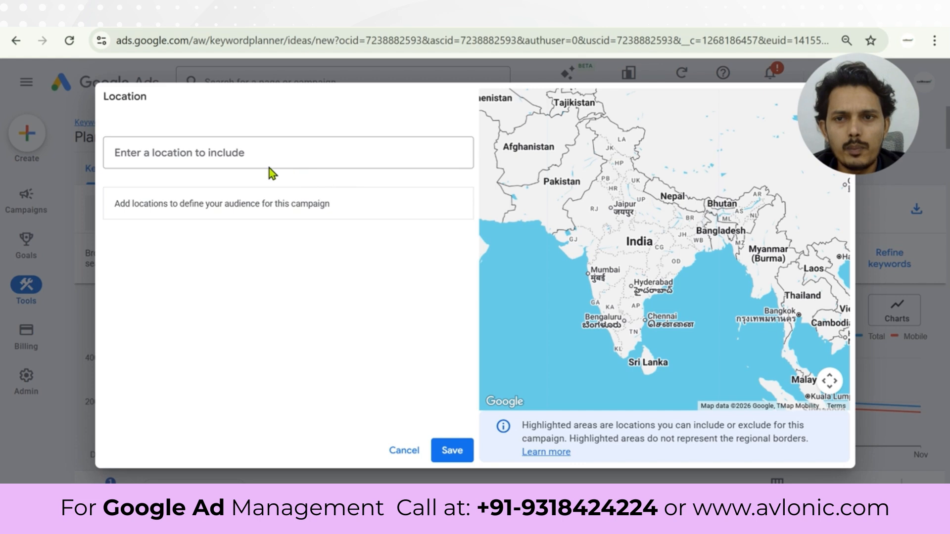
left_click(254, 163)
type("mumbai")
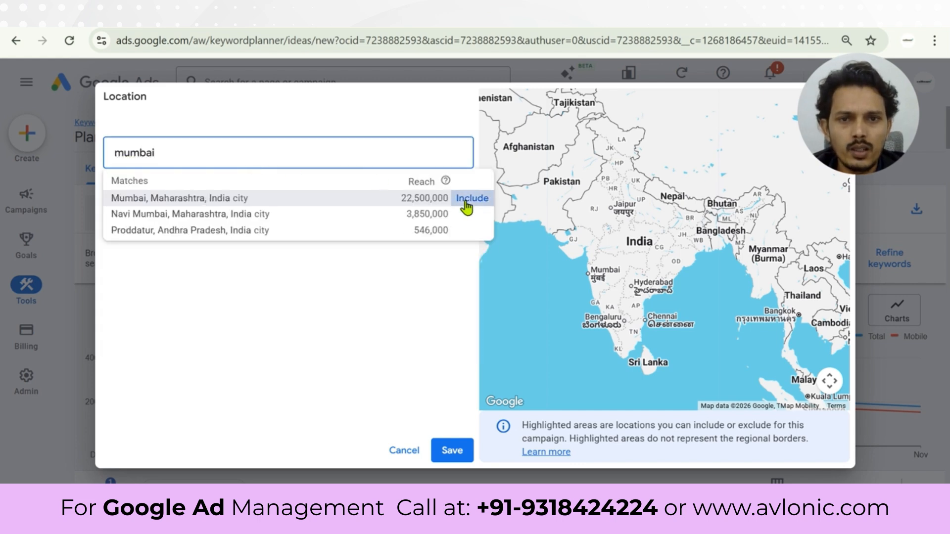
left_click(466, 203)
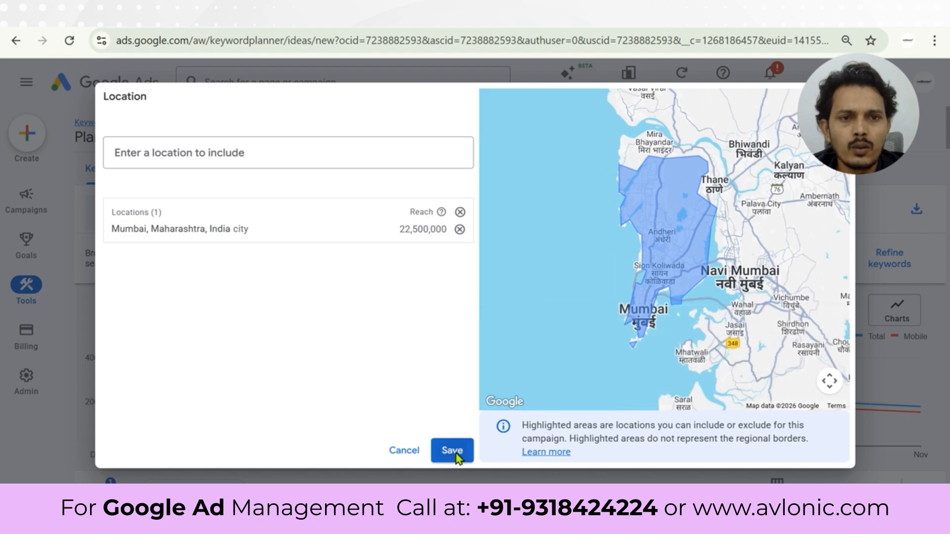
left_click(452, 450)
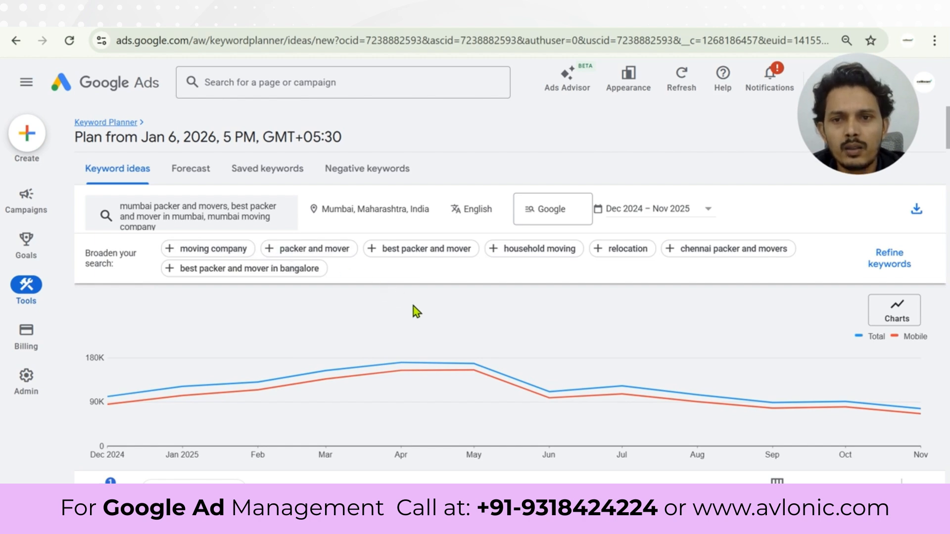
- Sort the keyword ideas by average monthly searches, highest first
scroll(414, 307, "down", 2)
mouse_move(248, 326)
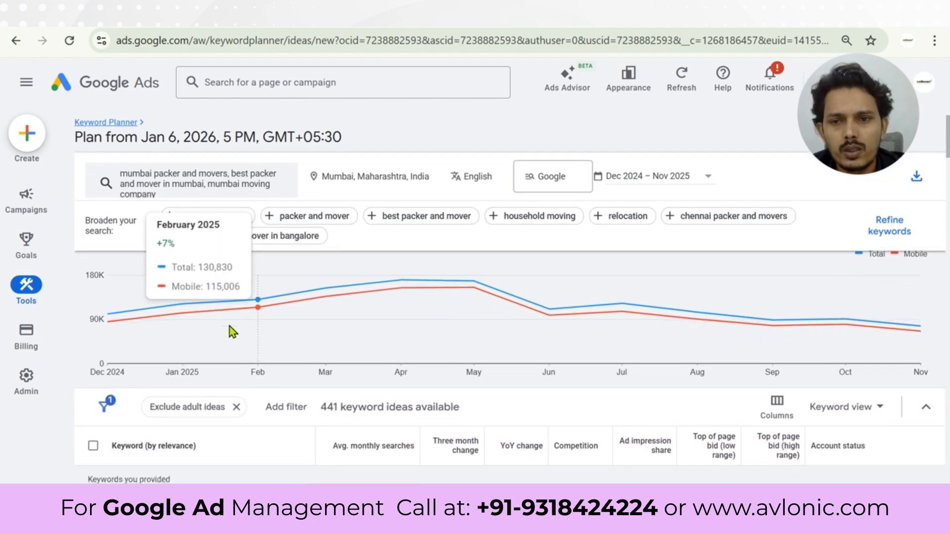
scroll(306, 414, "down", 3)
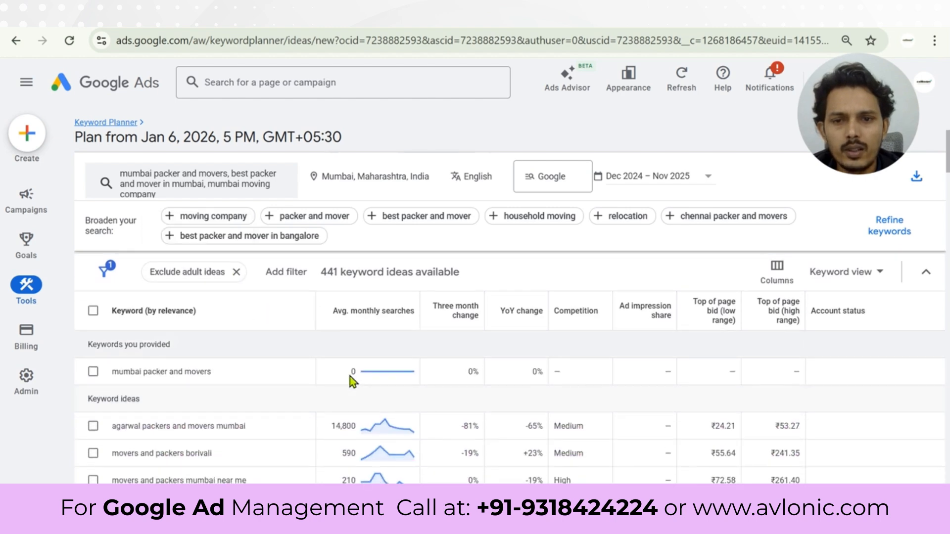
left_click(361, 311)
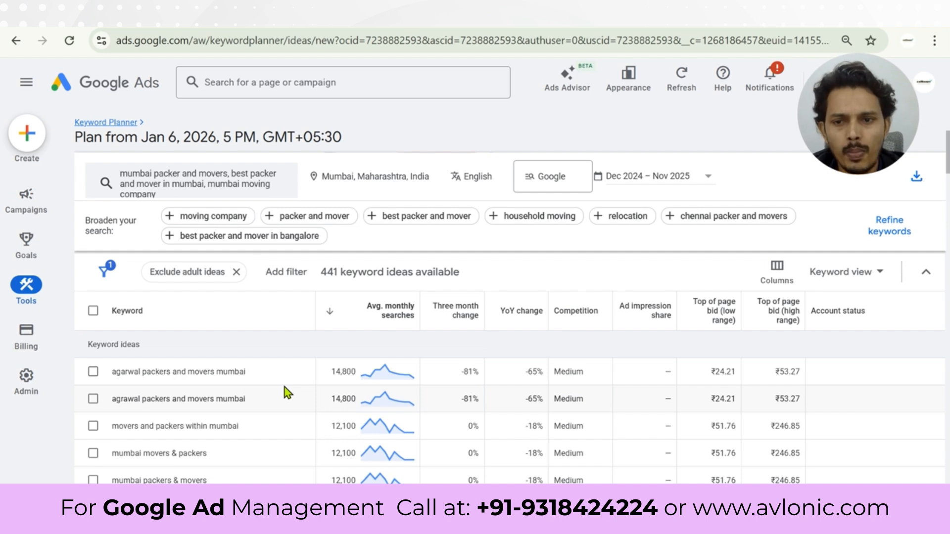
- Examine the monthly total and mobile search trend chart, then return to the sorted keyword ideas
scroll(284, 387, "up", 4)
scroll(283, 387, "up", 2)
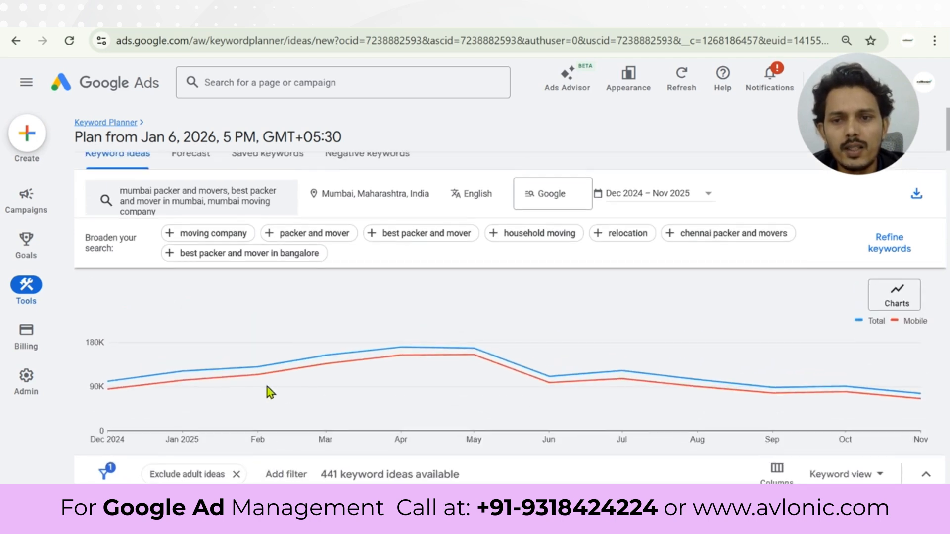
mouse_move(172, 400)
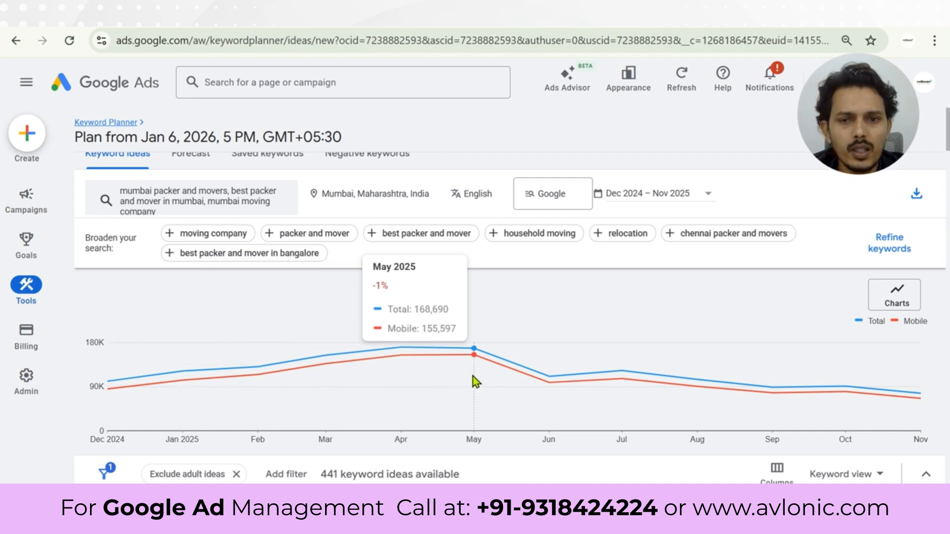
scroll(330, 398, "down", 2)
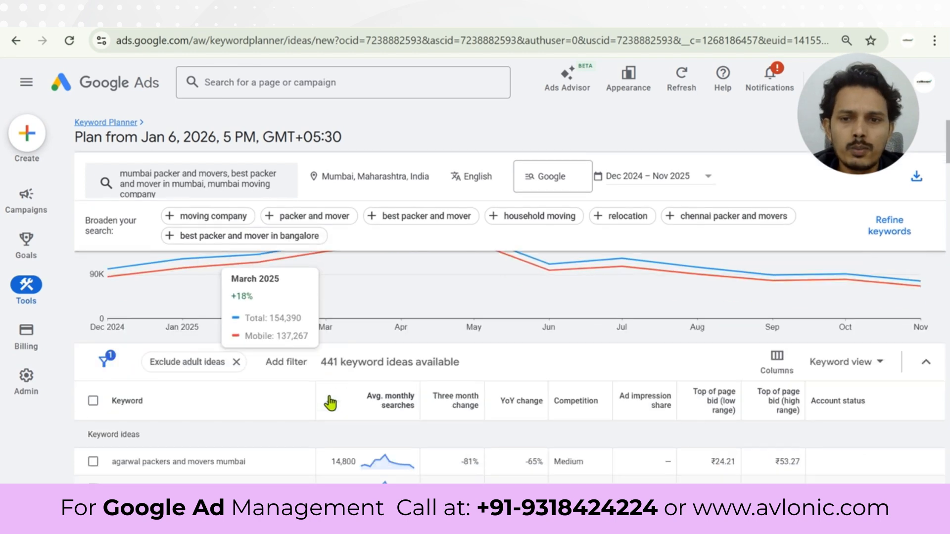
scroll(329, 403, "down", 3)
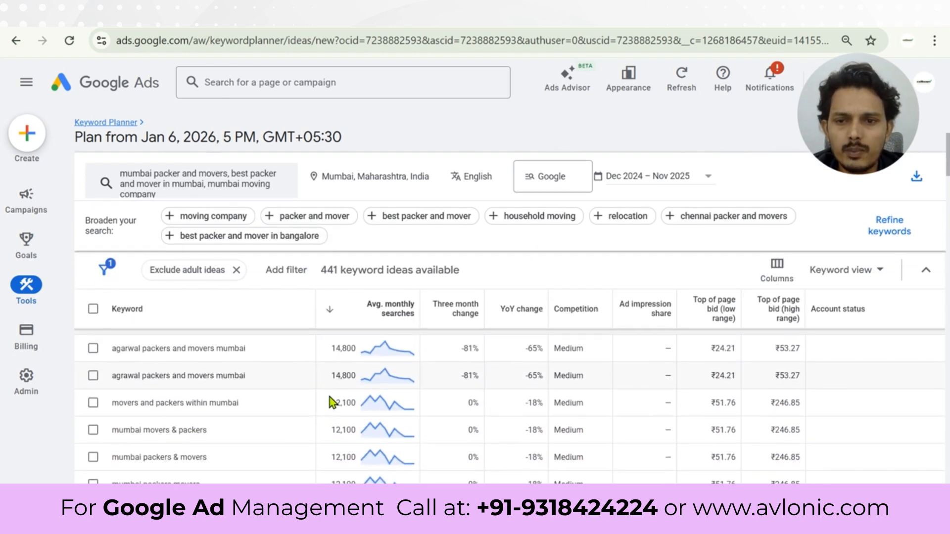
scroll(330, 397, "up", 1)
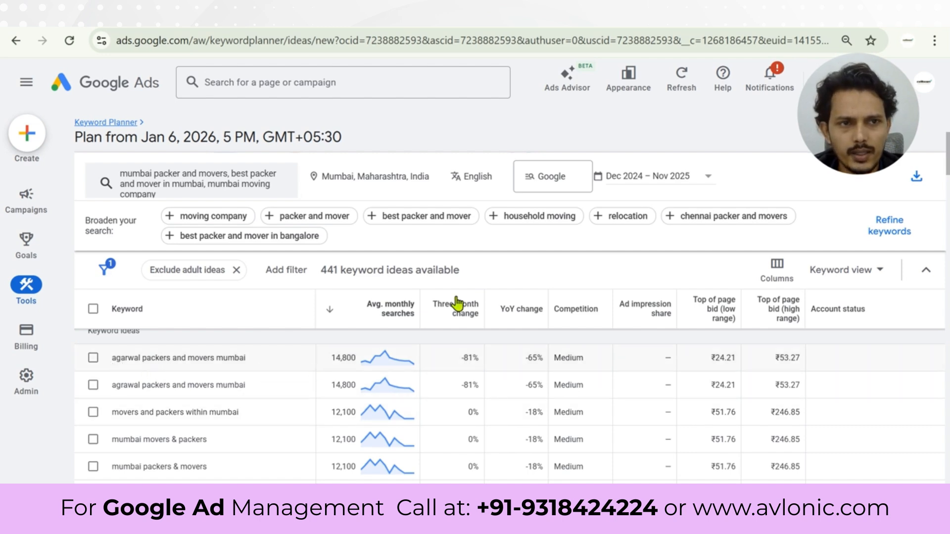
- Set the browser zoom to 100% and review the keyword ideas with the highest average monthly searches
left_click(936, 40)
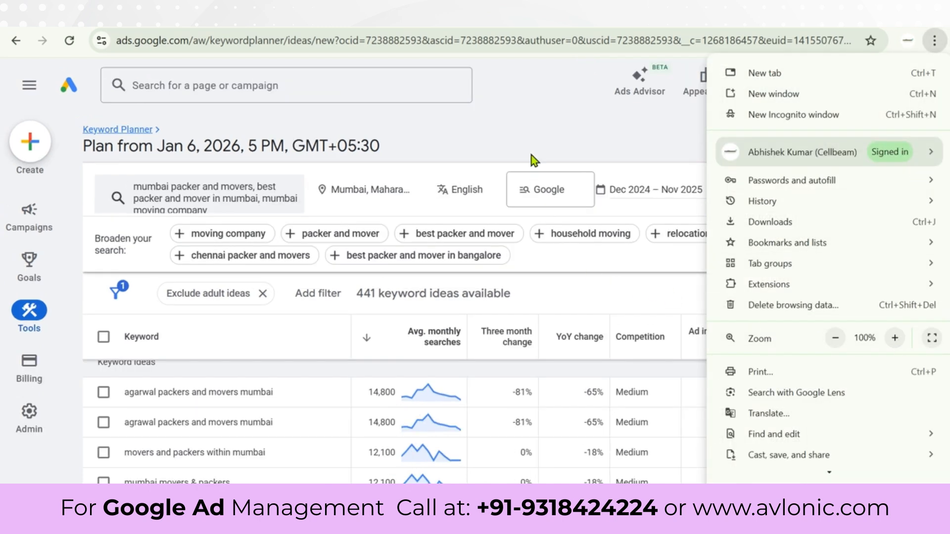
left_click(533, 154)
scroll(420, 396, "down", 1)
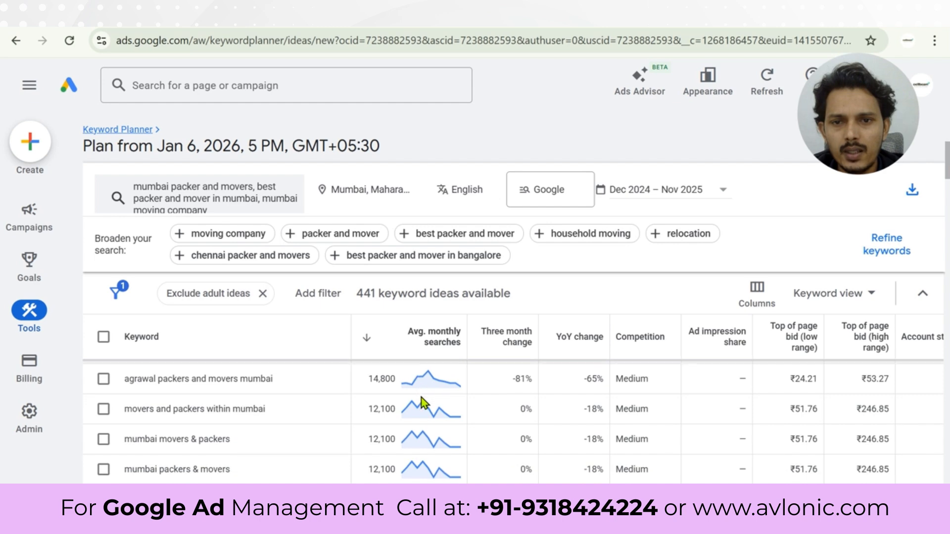
scroll(420, 396, "up", 1)
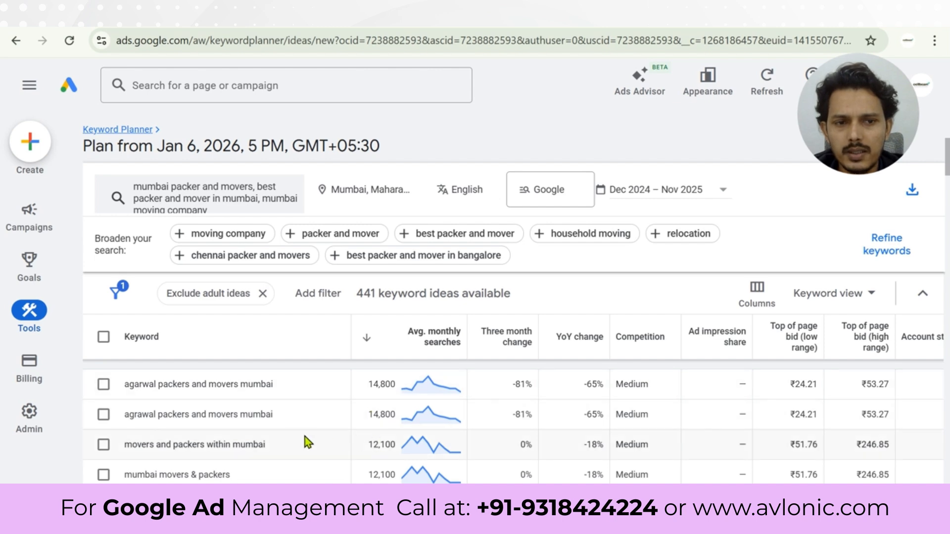
scroll(275, 414, "down", 1)
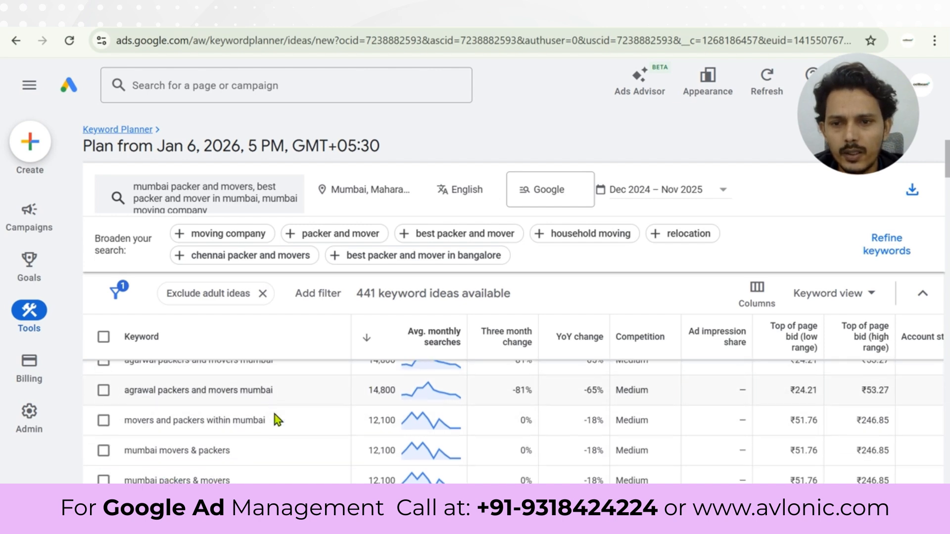
- Select the keyword idea "movers and packers within mumbai"
scroll(274, 414, "down", 1)
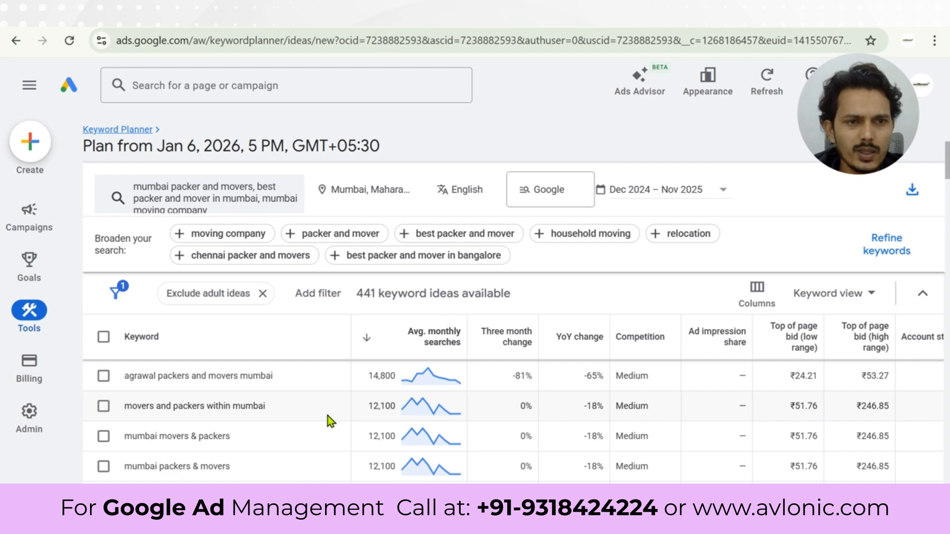
scroll(328, 416, "down", 1)
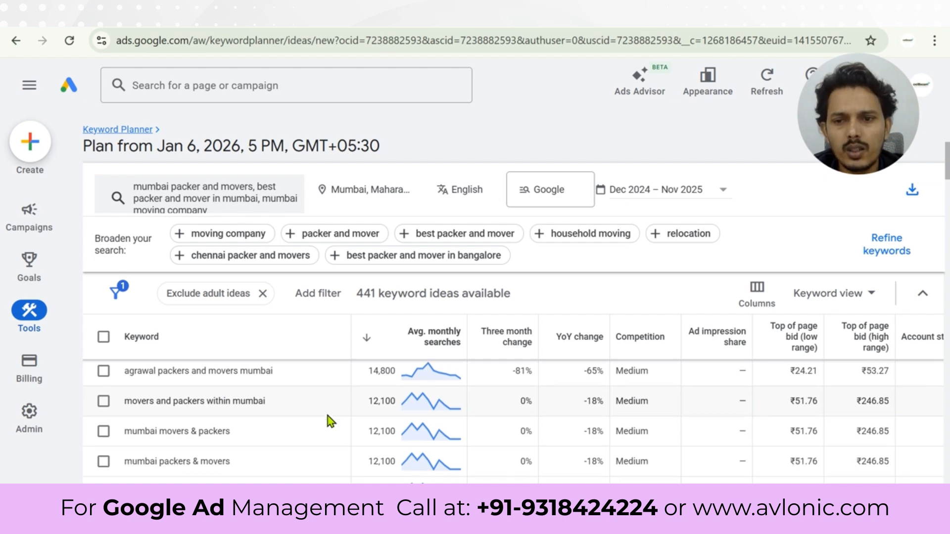
left_click(102, 409)
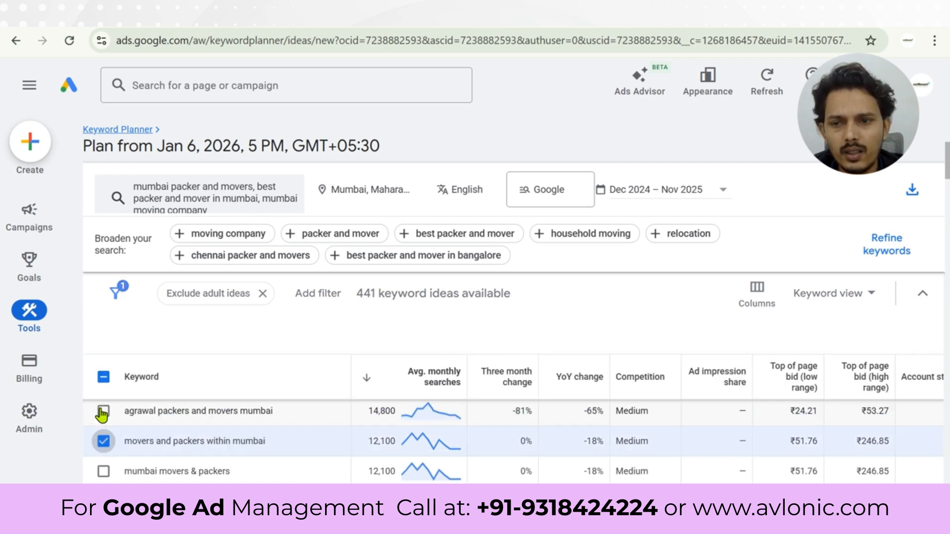
- Add the area-specific keyword idea "movers and packers in mumbai andheri" to the selection, skipping the similar Mumbai variants
scroll(284, 423, "down", 1)
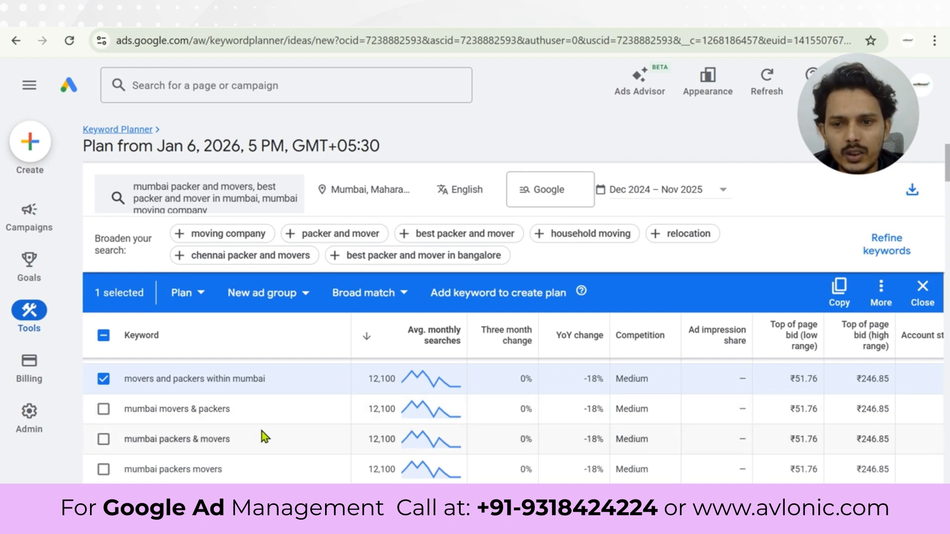
scroll(262, 432, "down", 1)
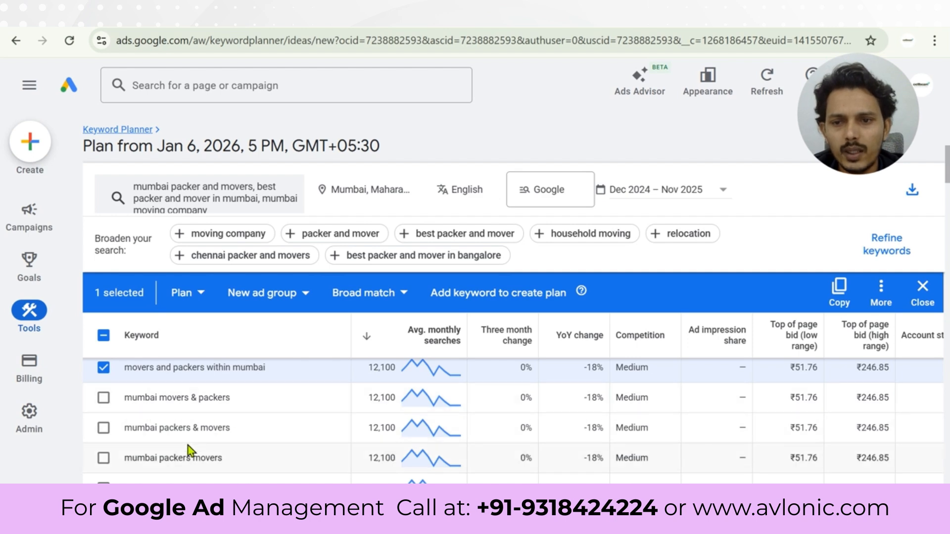
scroll(257, 455, "down", 2)
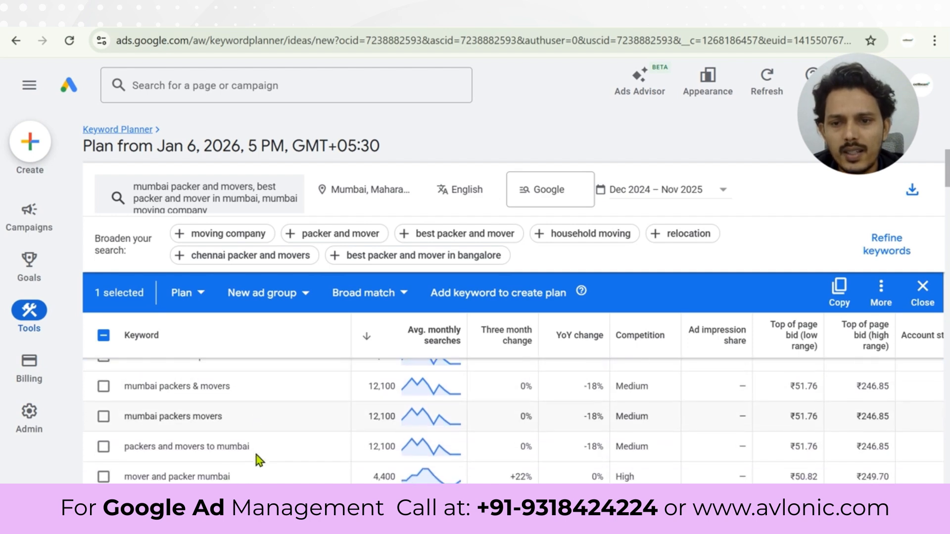
scroll(246, 378, "up", 1)
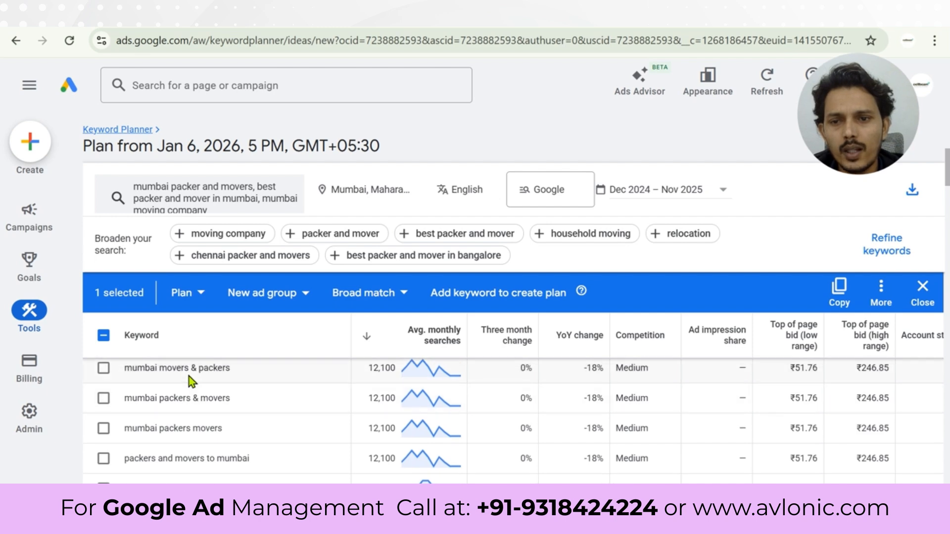
scroll(270, 438, "down", 1)
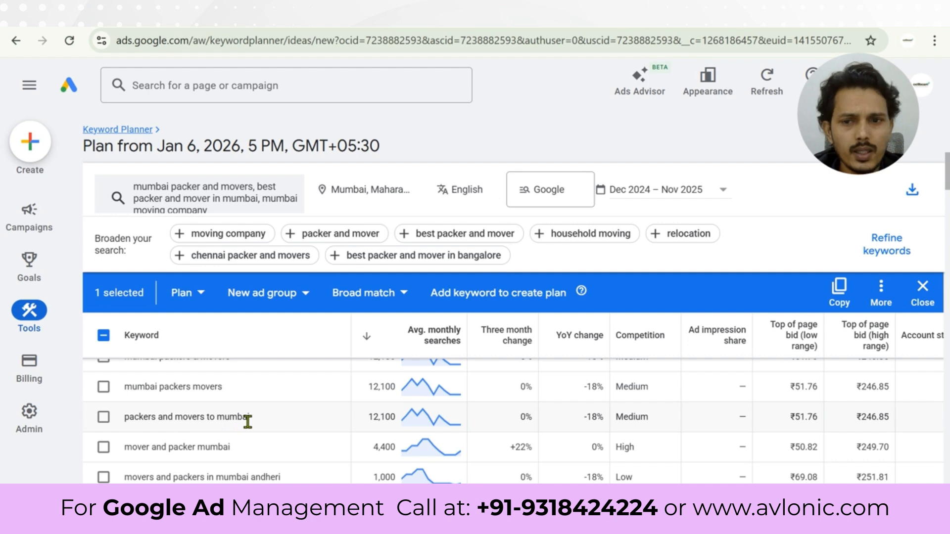
scroll(248, 422, "down", 1)
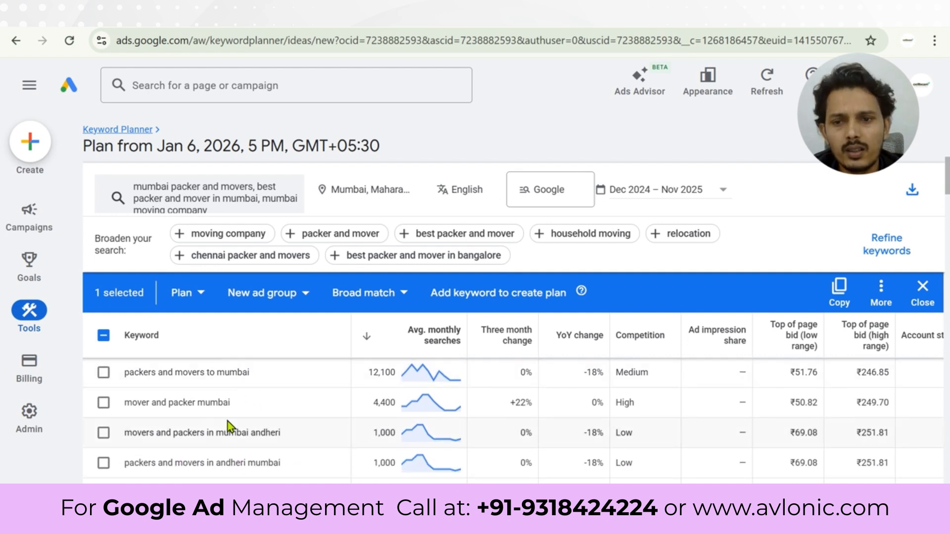
scroll(188, 450, "down", 1)
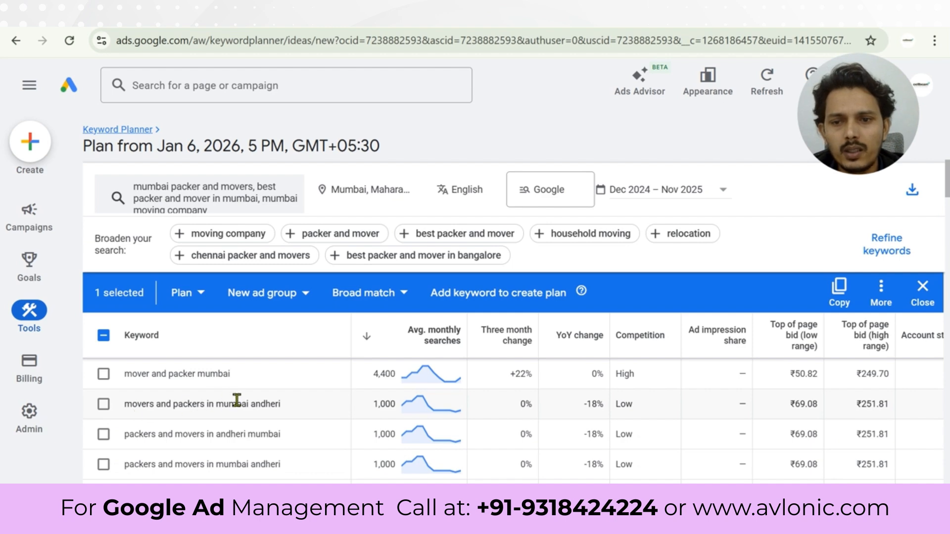
left_click(98, 408)
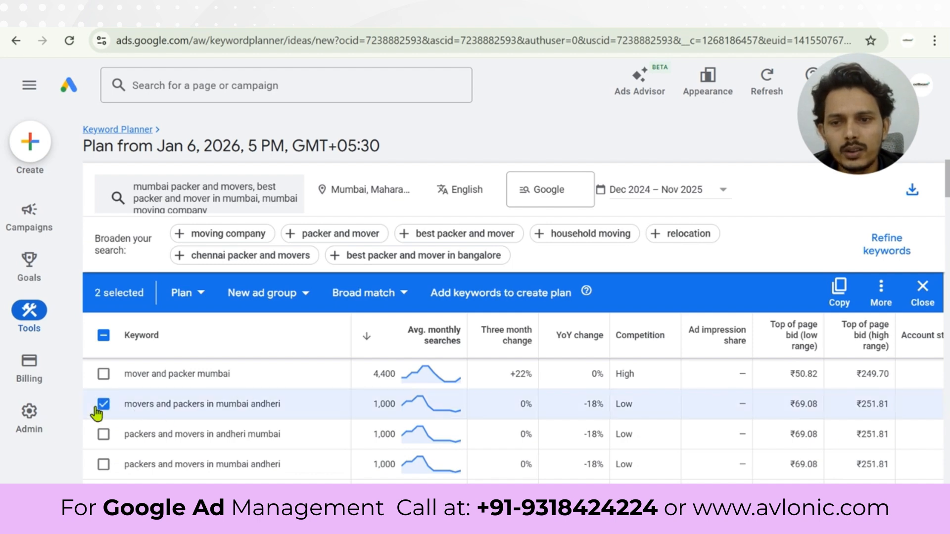
- Add the keyword ideas "movers and packers chembur" and "packers and movers powai" to the selection
scroll(233, 449, "down", 1)
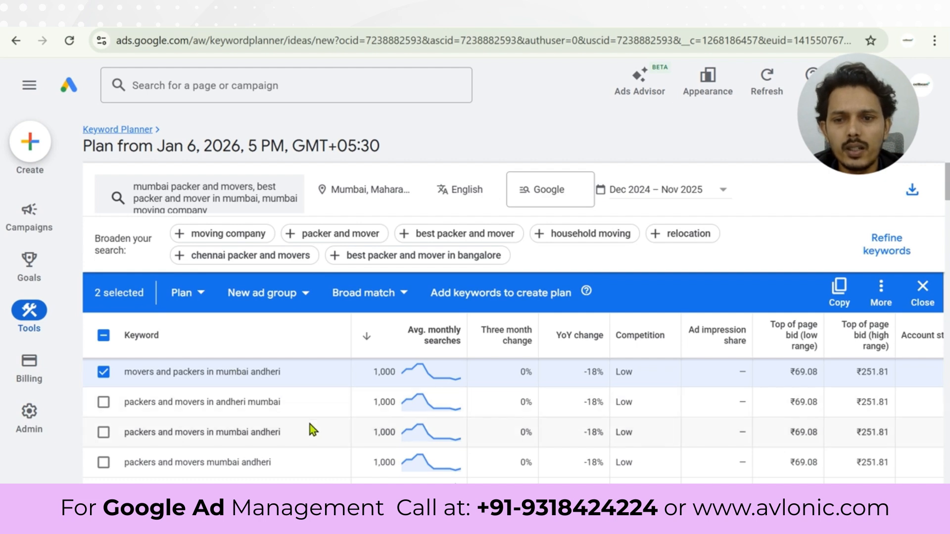
scroll(310, 424, "down", 1)
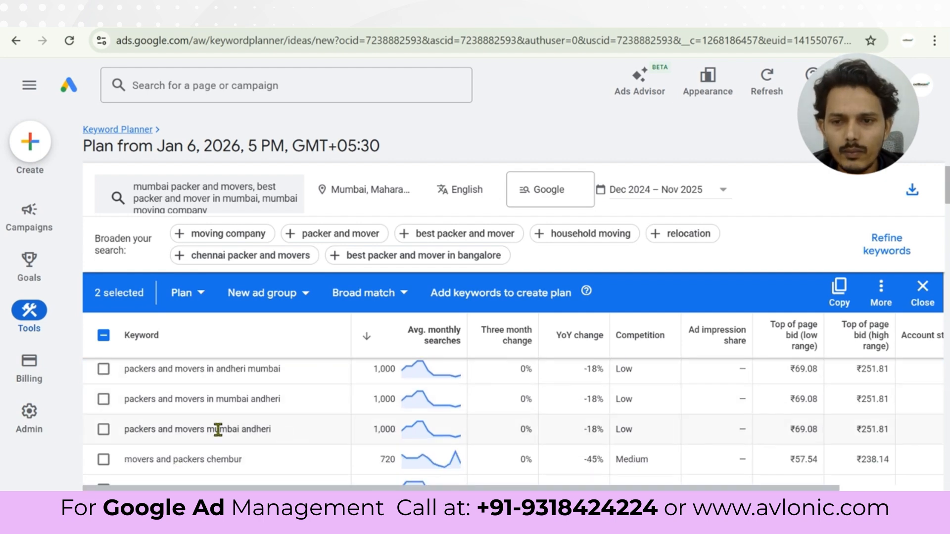
scroll(287, 431, "down", 2)
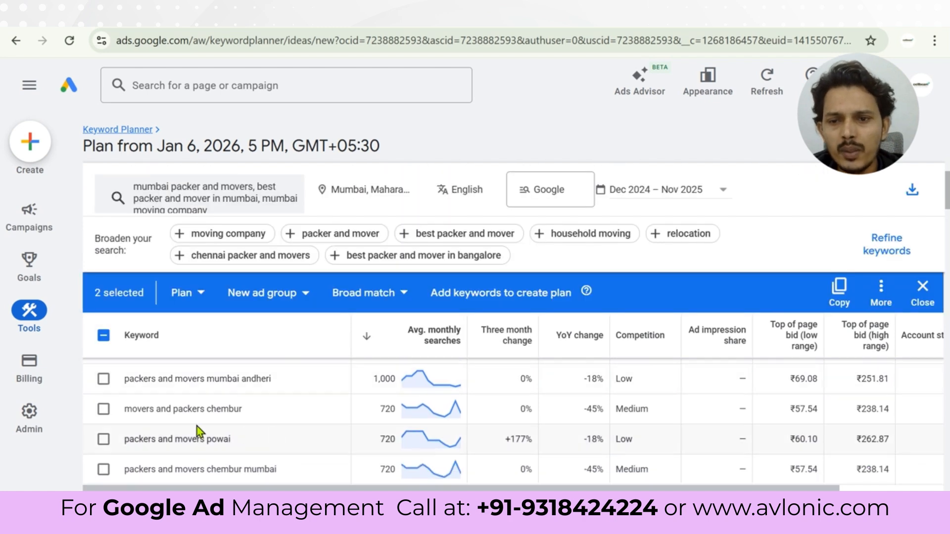
left_click(105, 414)
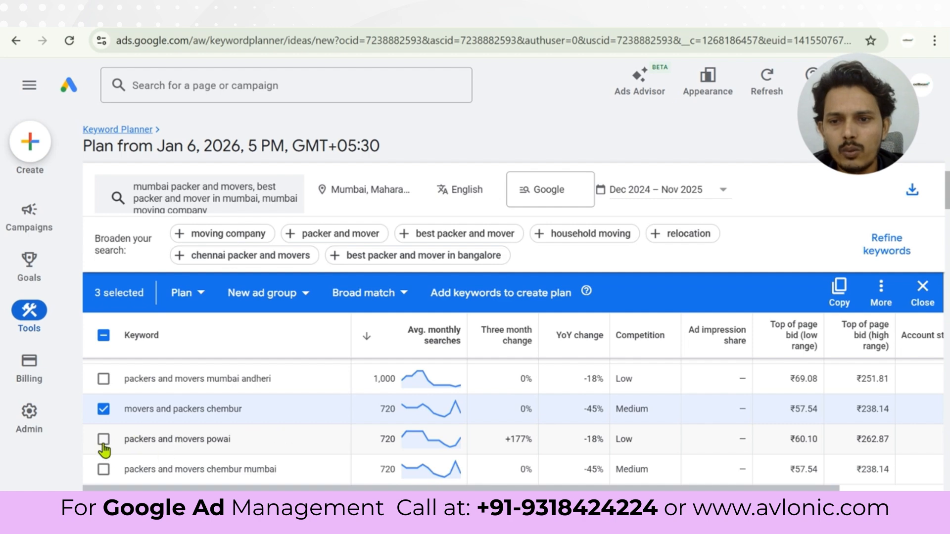
left_click(104, 438)
- Add the keyword ideas "movers and packers borivali", "movers and packers kandivali west" and "movers and packers mulund" to the selection
scroll(279, 412, "down", 2)
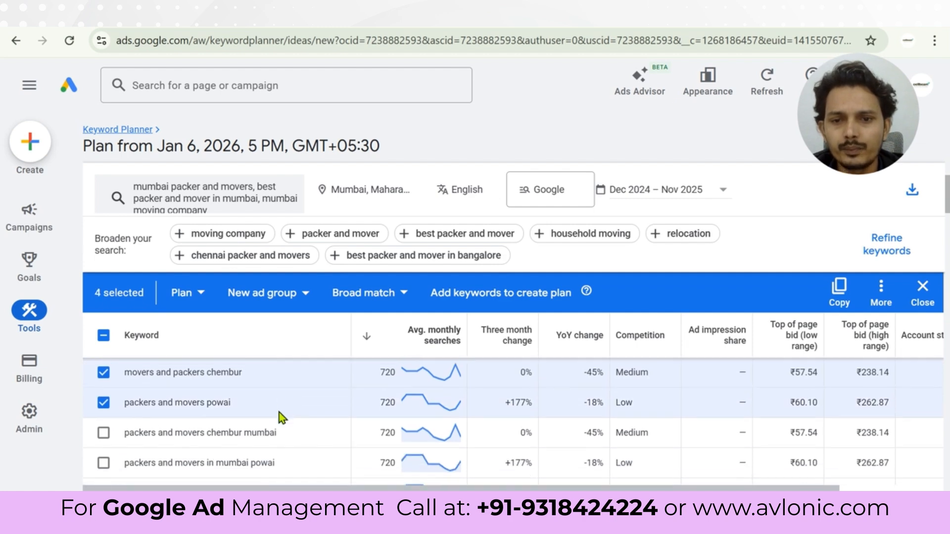
scroll(278, 411, "down", 3)
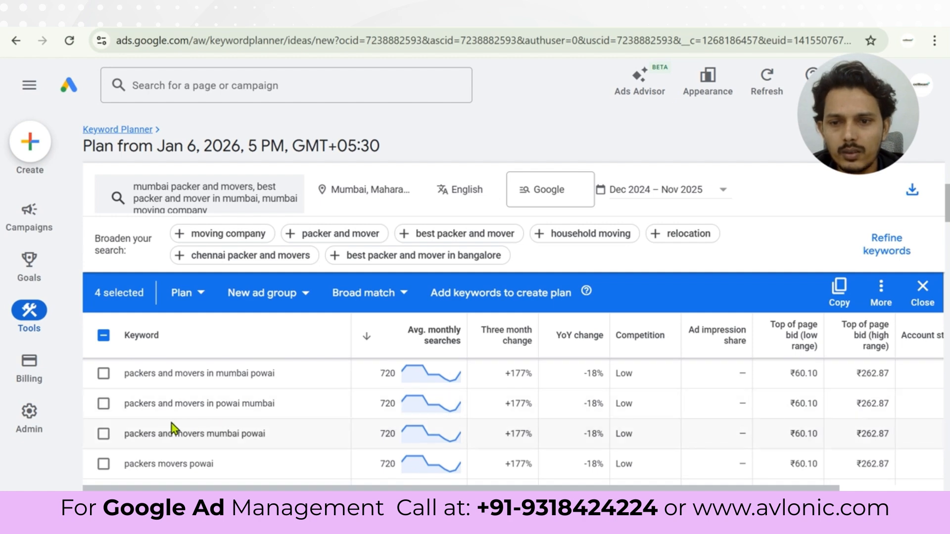
scroll(251, 447, "down", 2)
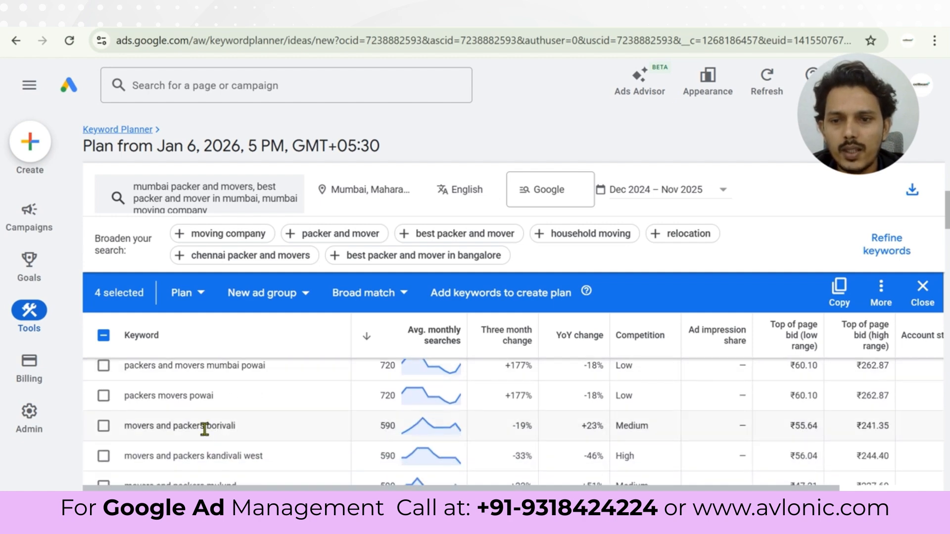
left_click(104, 427)
left_click(105, 458)
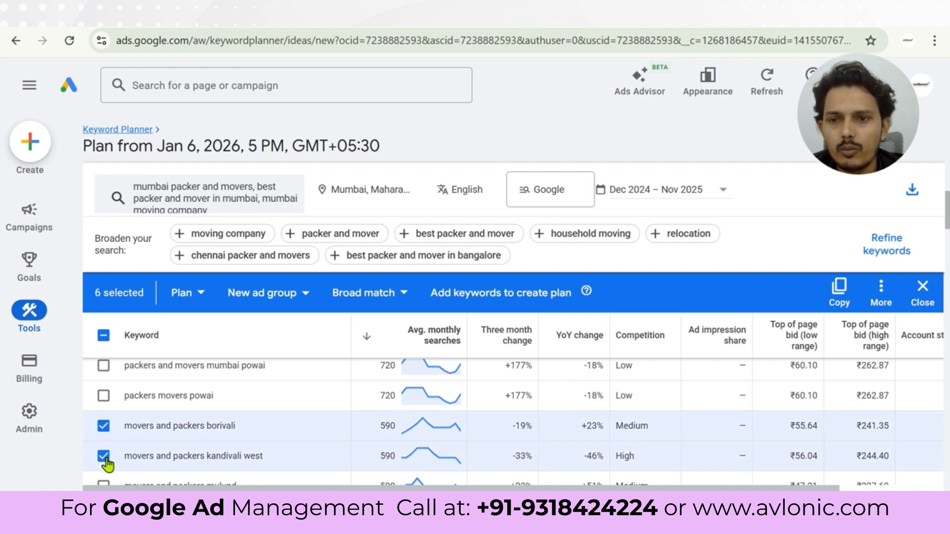
scroll(272, 429, "down", 2)
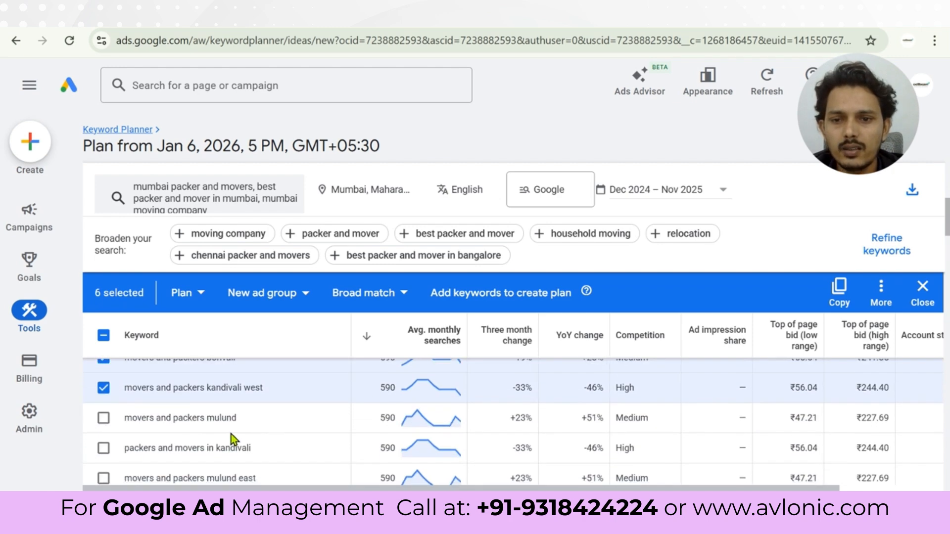
left_click(103, 420)
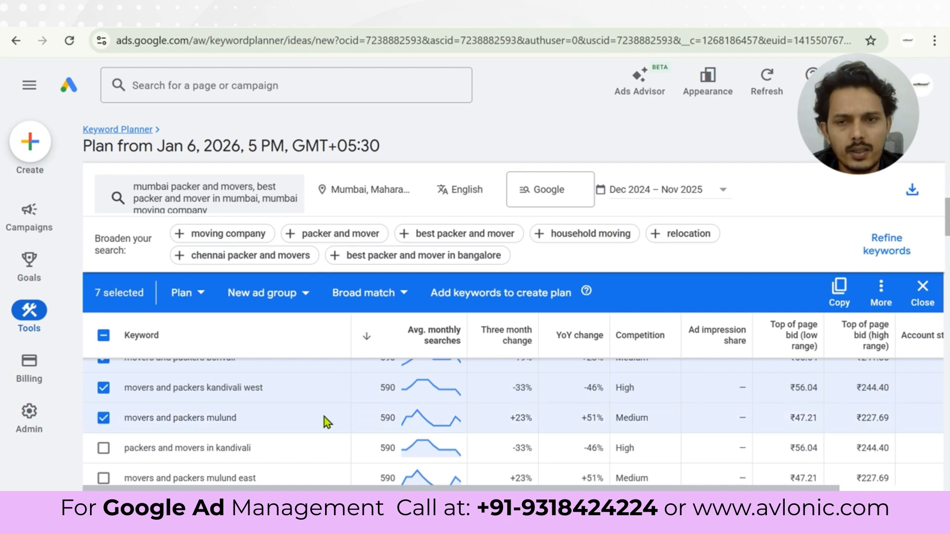
- Review the selected keywords from "movers and packers within mumbai" through "movers and packers mulund", comparing their search volumes and bids with nearby variants
scroll(325, 419, "up", 1)
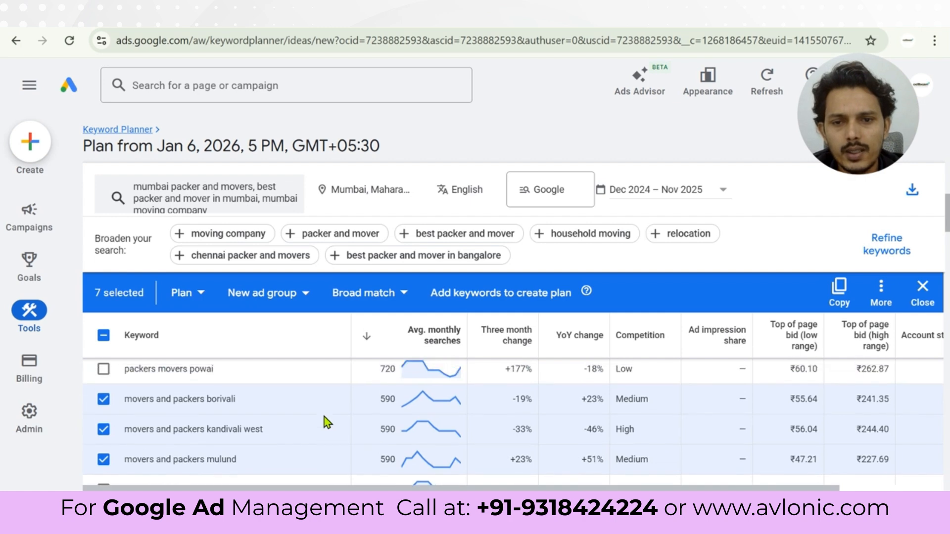
scroll(324, 419, "down", 2)
scroll(324, 419, "down", 1)
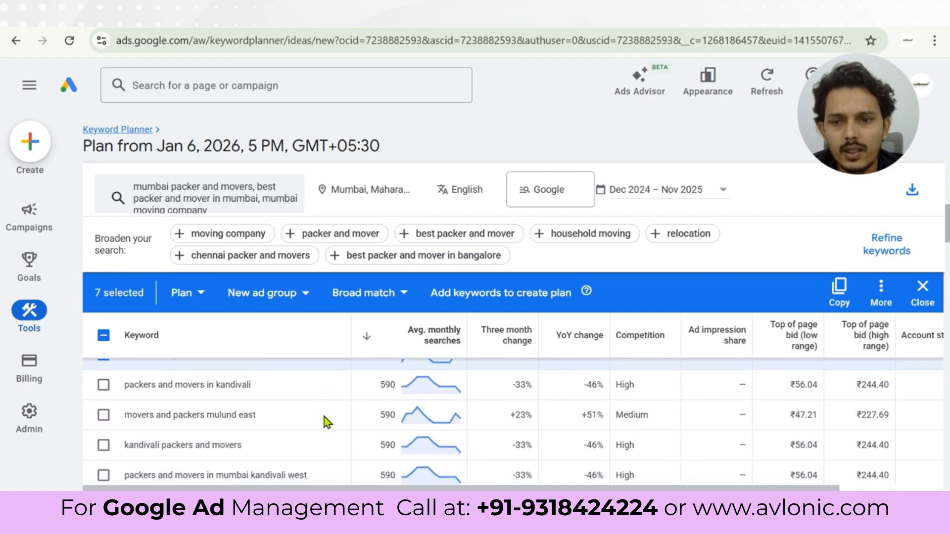
scroll(326, 422, "up", 5)
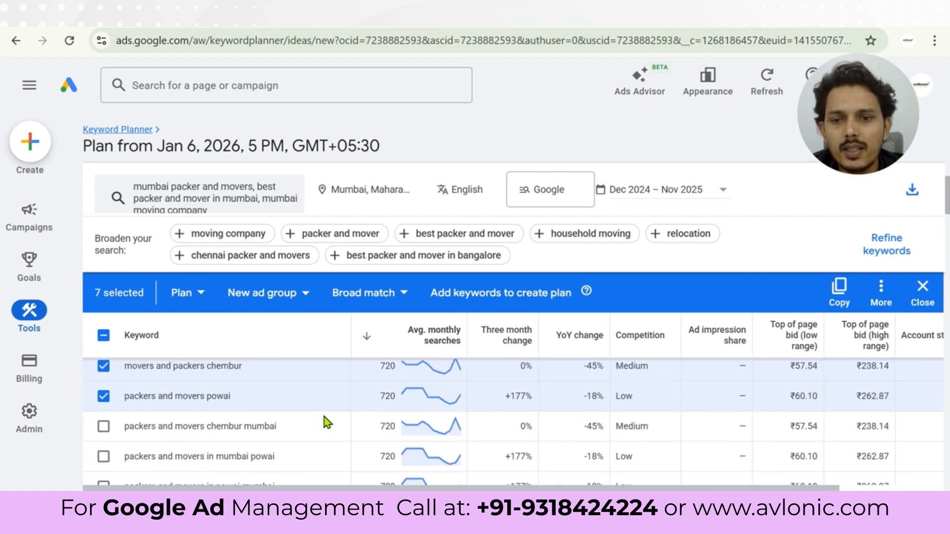
scroll(325, 418, "up", 3)
scroll(325, 418, "up", 3)
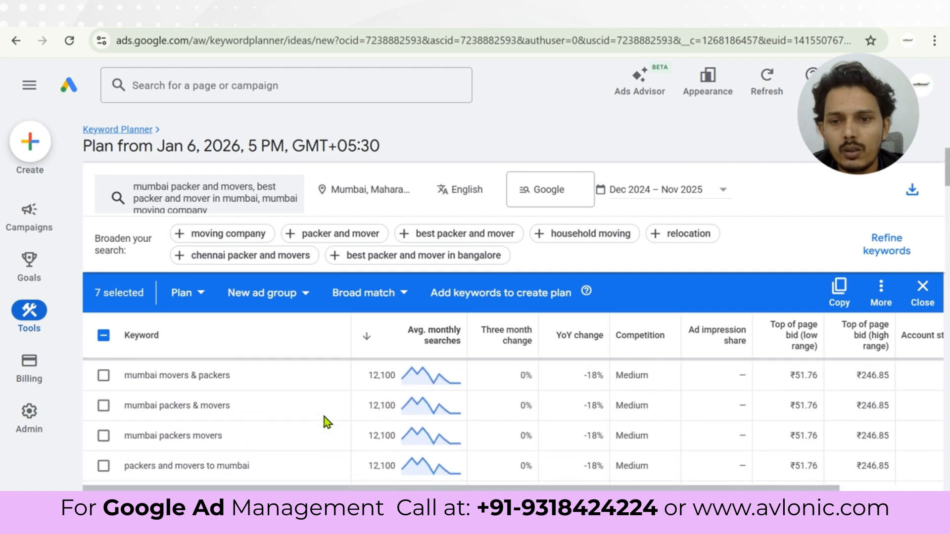
scroll(326, 420, "down", 1)
scroll(326, 420, "up", 2)
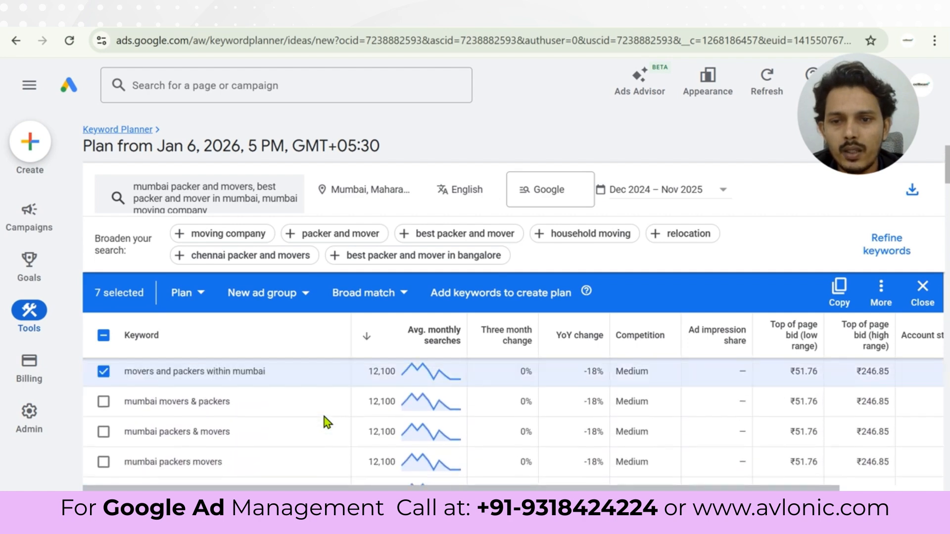
scroll(325, 417, "down", 1)
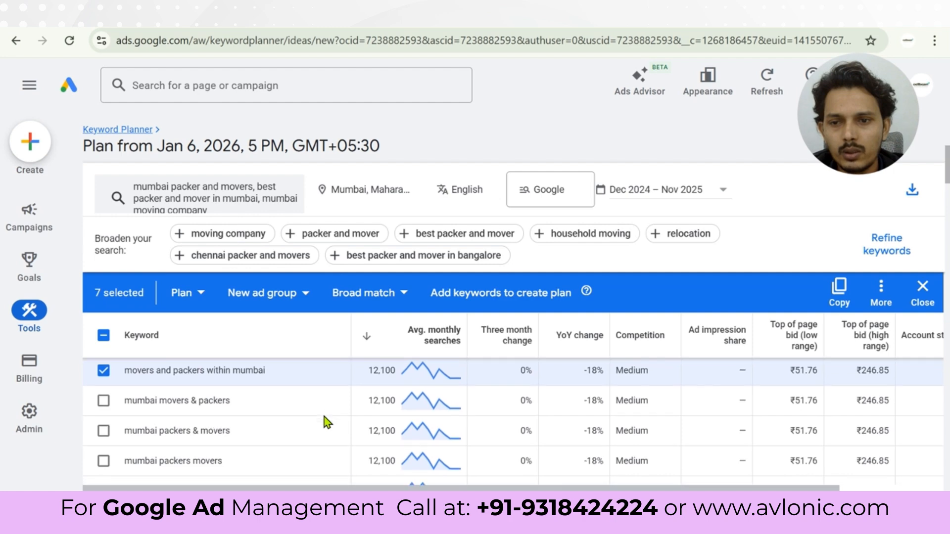
scroll(325, 416, "up", 1)
scroll(325, 417, "up", 1)
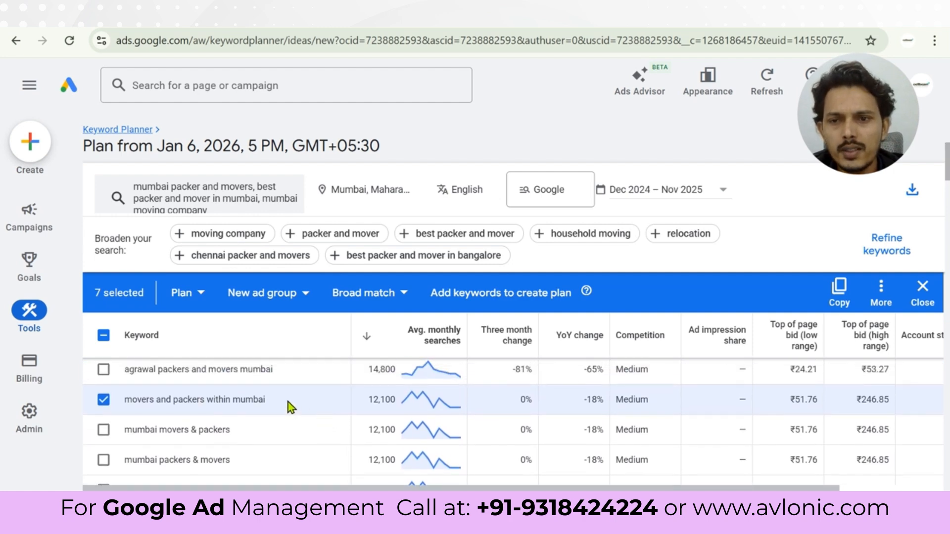
scroll(300, 392, "down", 10)
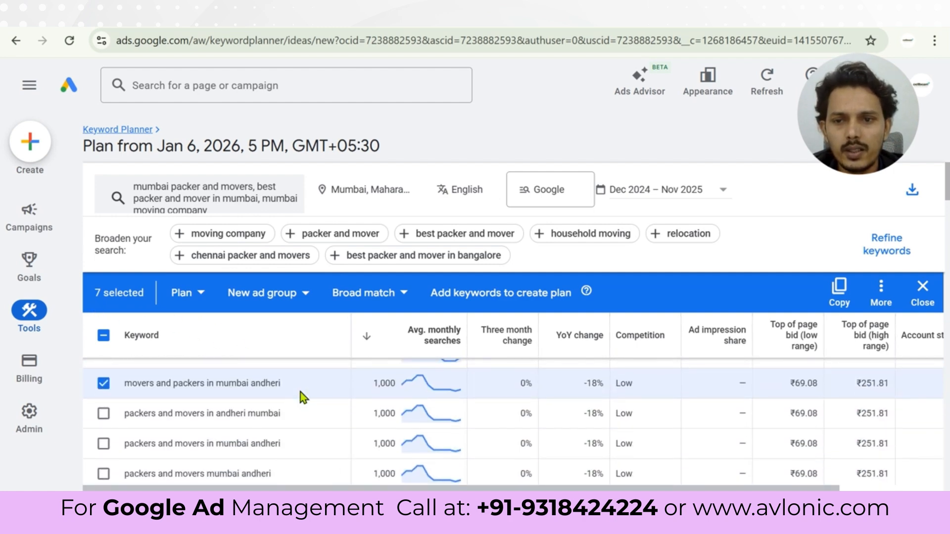
scroll(301, 393, "down", 3)
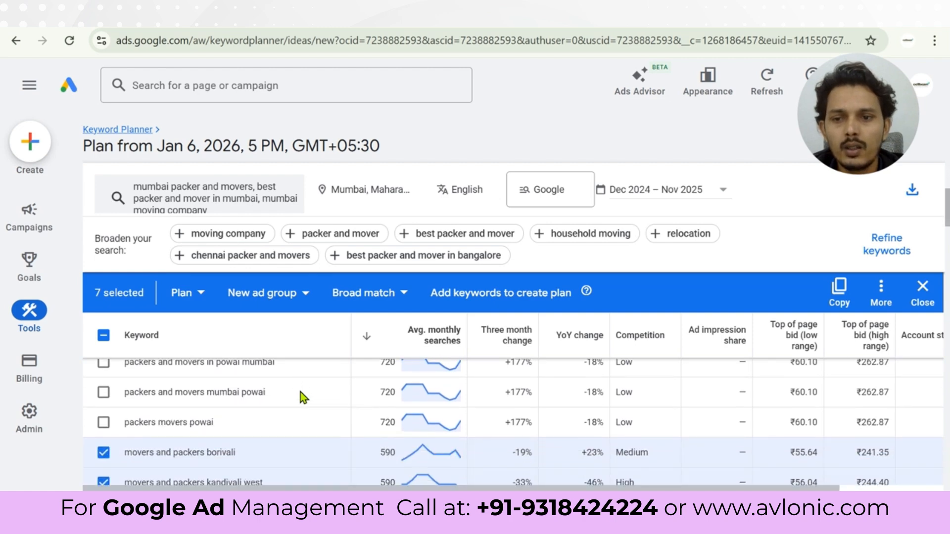
scroll(301, 393, "down", 5)
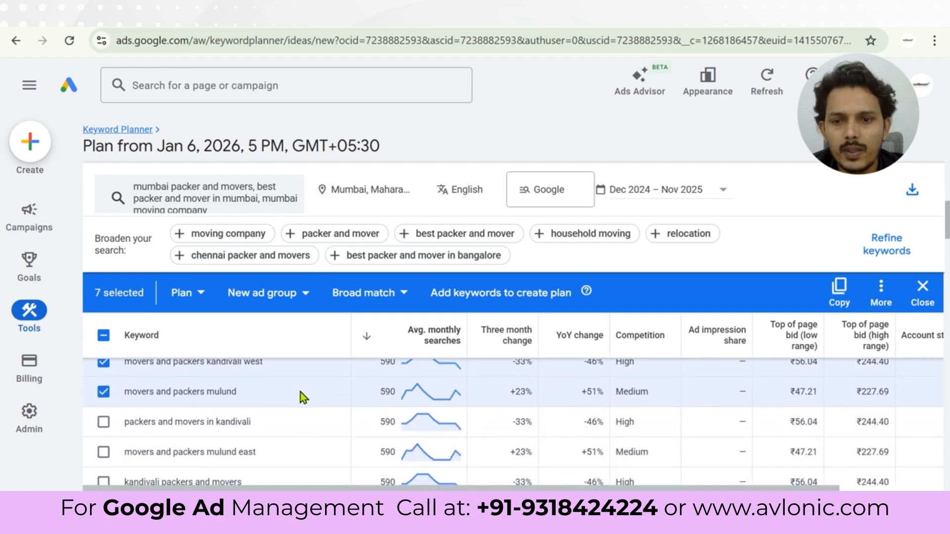
- Add the keyword idea "movers and packers bandra" to the selection
scroll(301, 393, "down", 2)
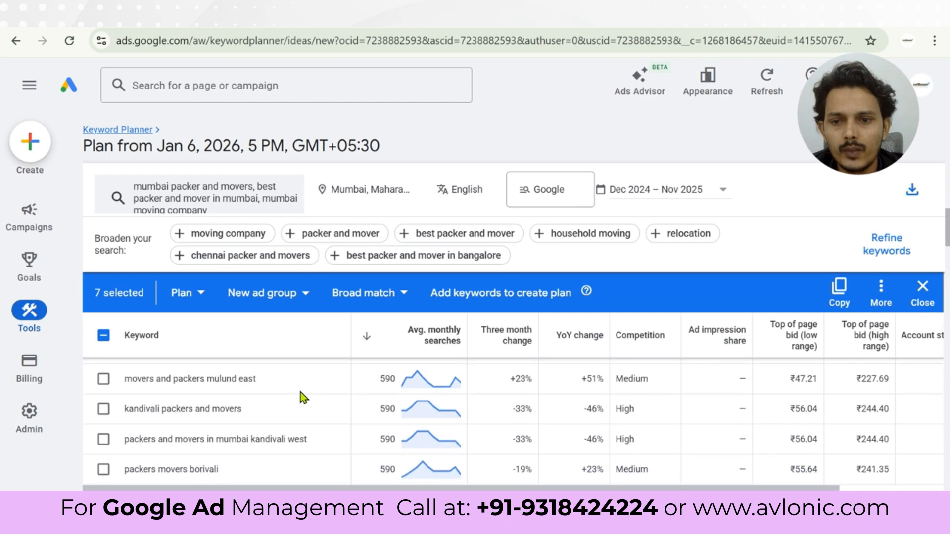
scroll(300, 393, "down", 3)
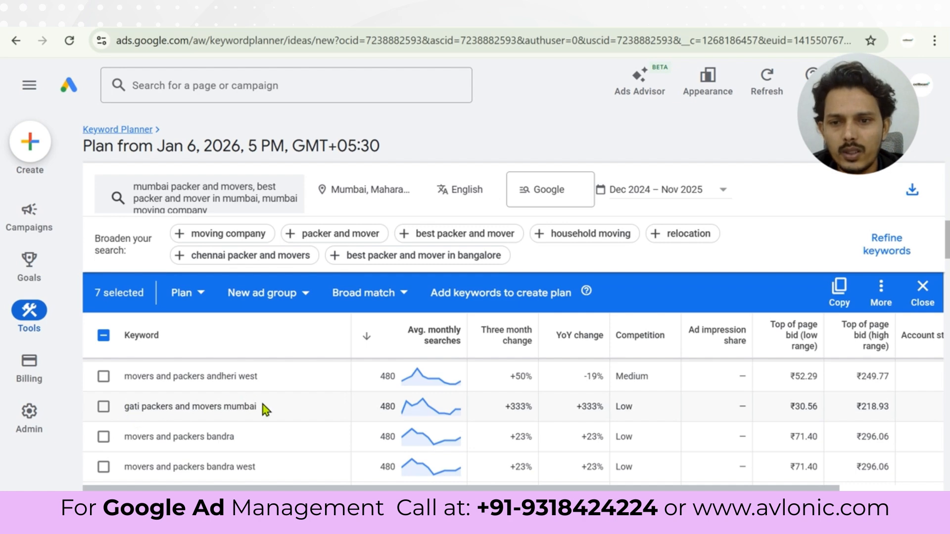
scroll(263, 407, "down", 1)
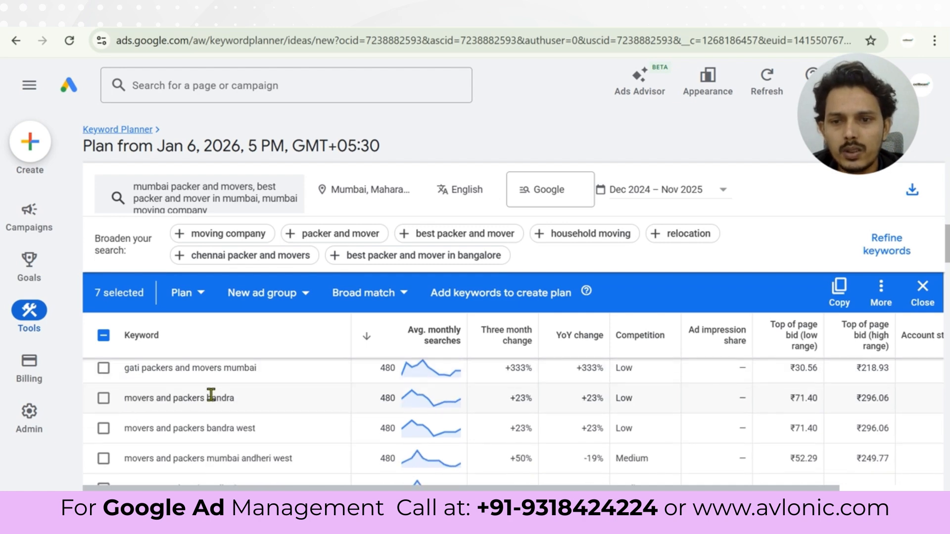
left_click(103, 397)
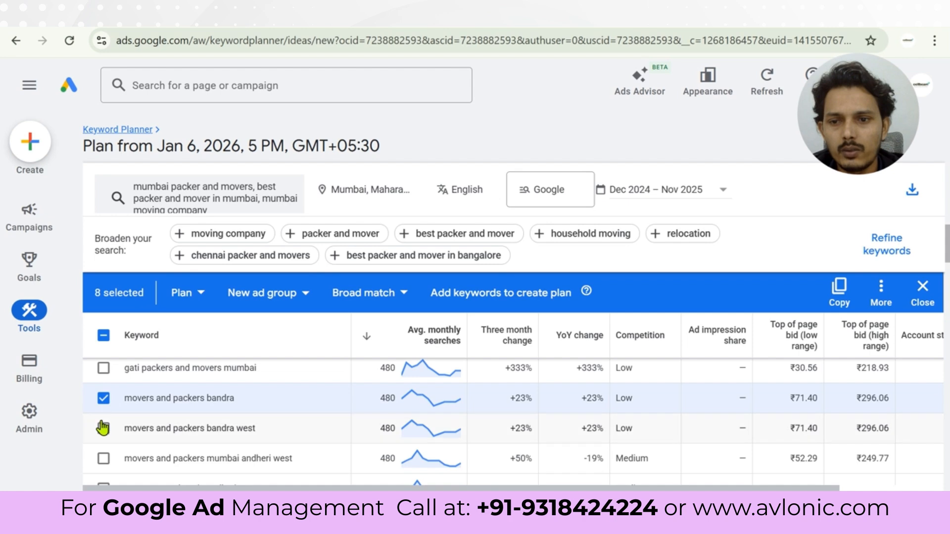
- Add the keyword idea "movers and packers bandra west" to the selection and copy all selected keywords
left_click(105, 430)
scroll(251, 426, "down", 2)
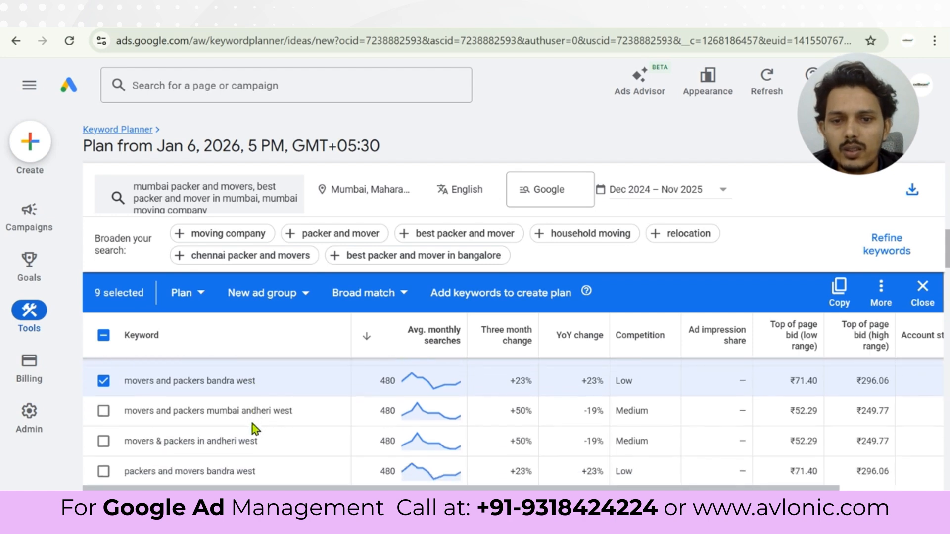
scroll(253, 423, "down", 1)
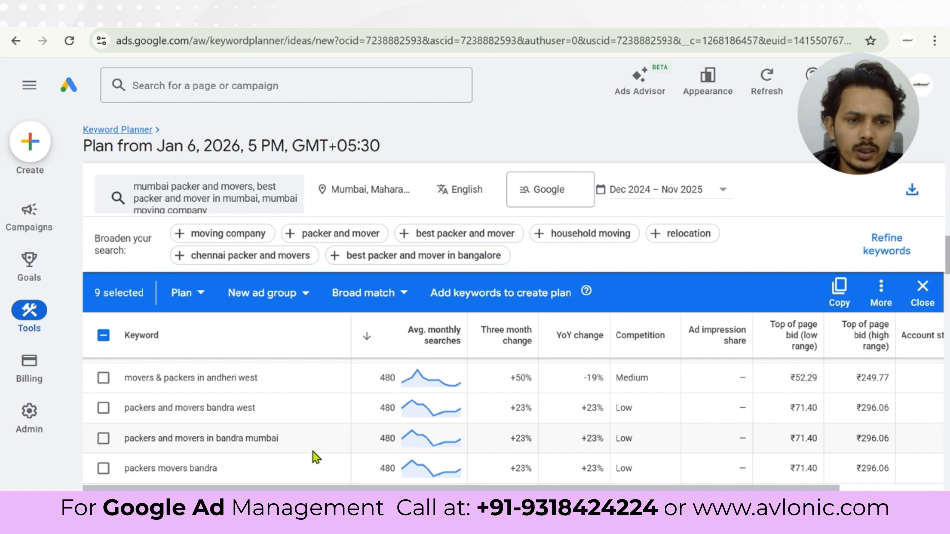
scroll(312, 452, "down", 1)
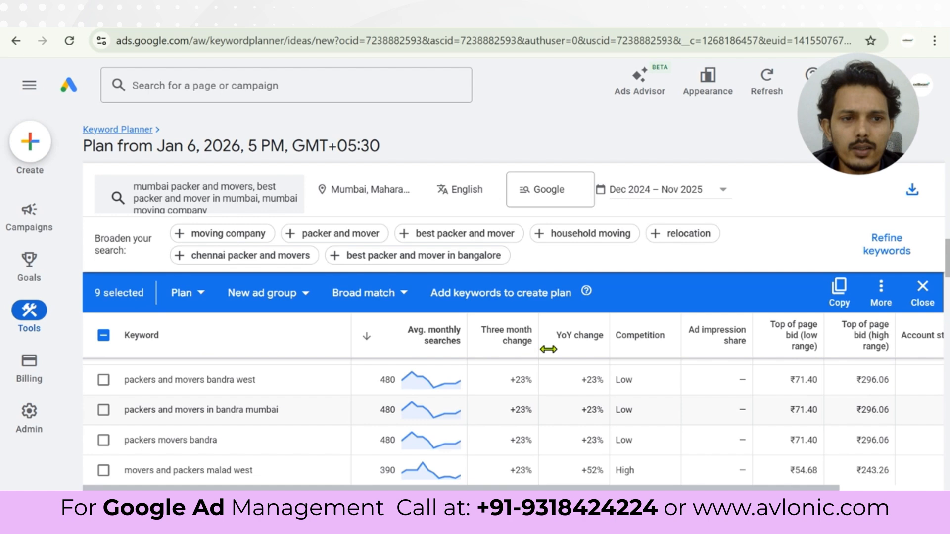
left_click(838, 292)
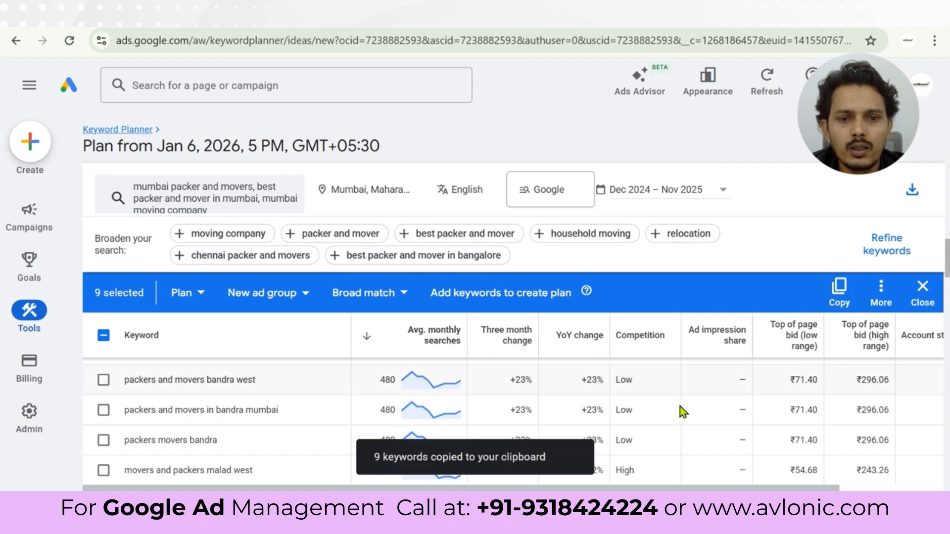
- Switch to Excel, paste the copied keywords under "#1 Mumbai Keywords" from cell B5, and fit column B's width to its contents
left_click(475, 505)
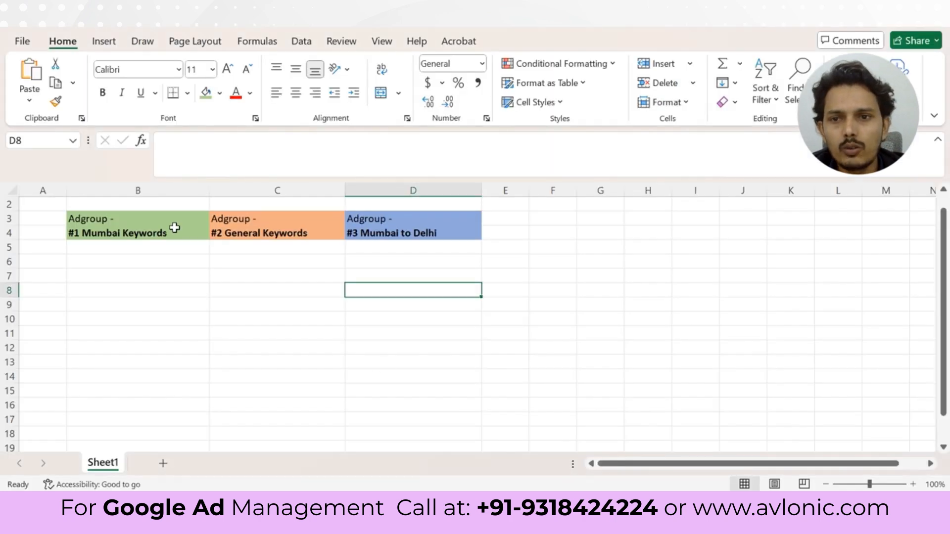
left_click(124, 251)
key("ctrl+v")
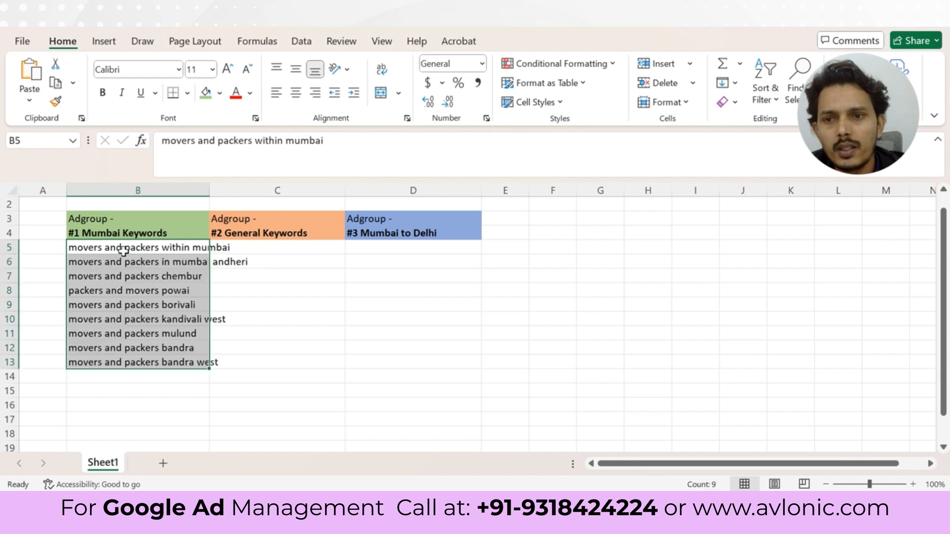
double_click(208, 193)
left_click(320, 408)
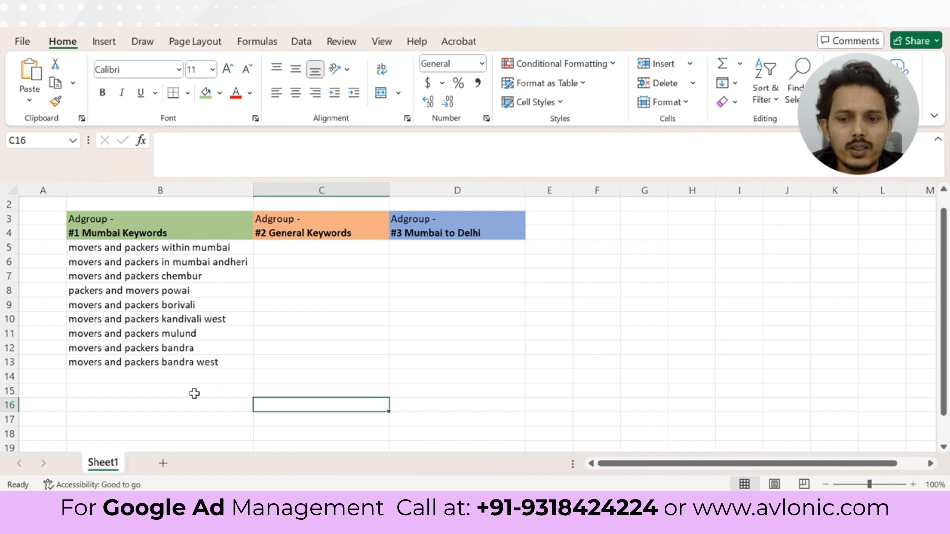
- Return to Keyword Planner in the browser, open the search terms for editing, and remove all three Mumbai seed keywords
key("alt+Tab")
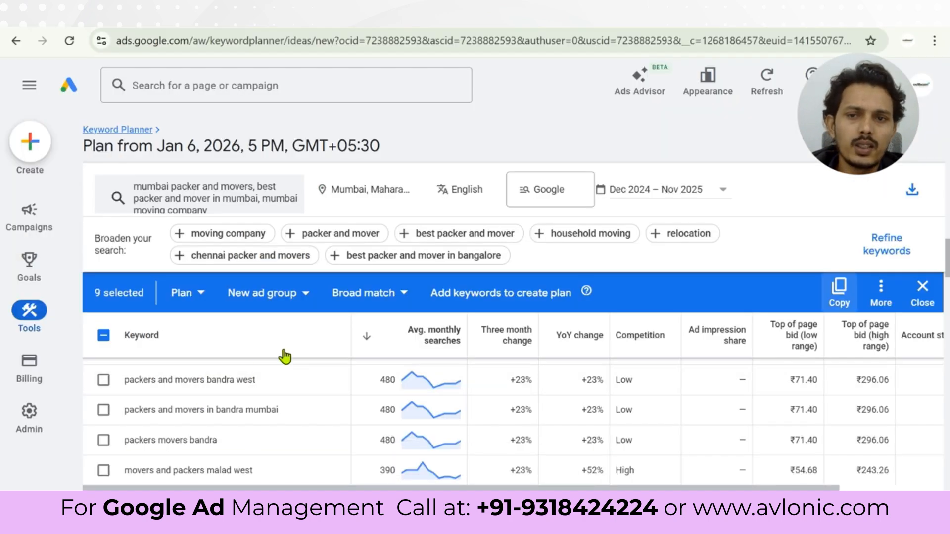
left_click(255, 193)
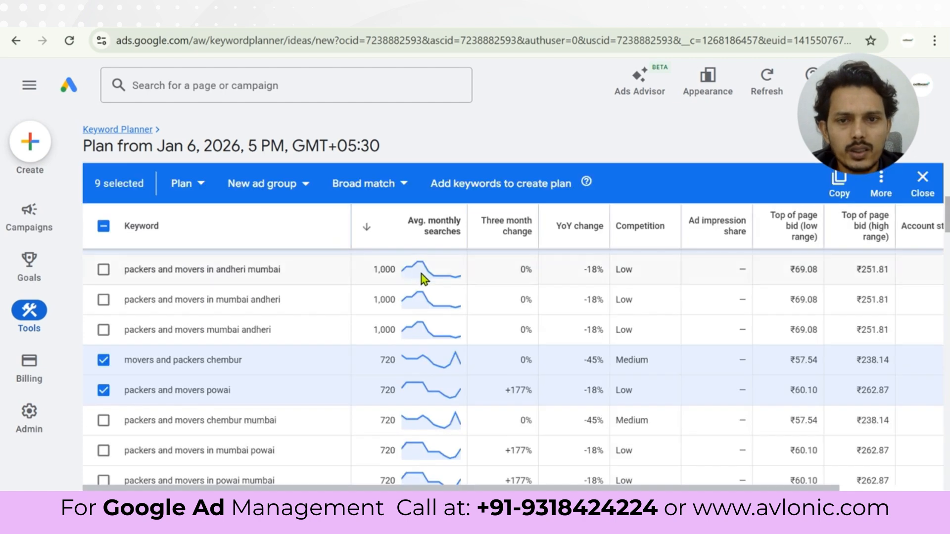
scroll(604, 328, "up", 5)
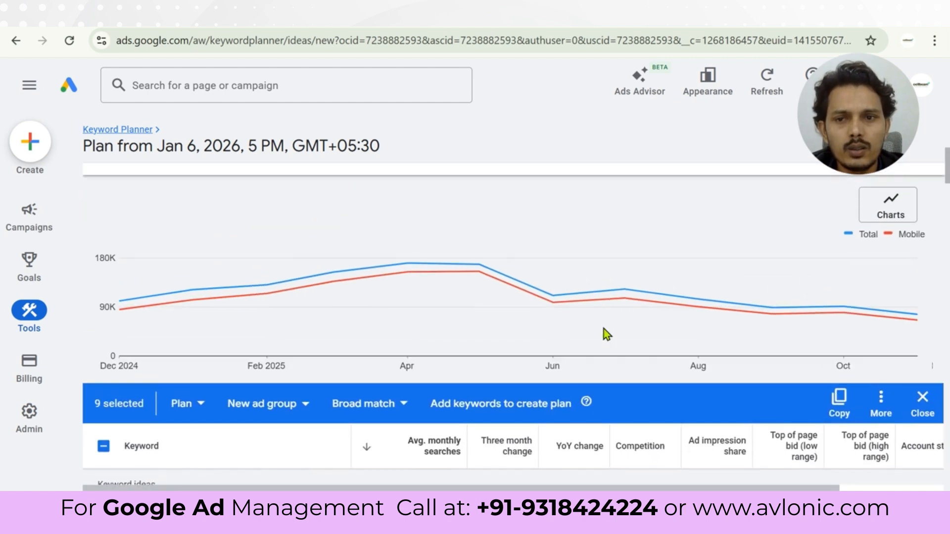
scroll(603, 329, "up", 5)
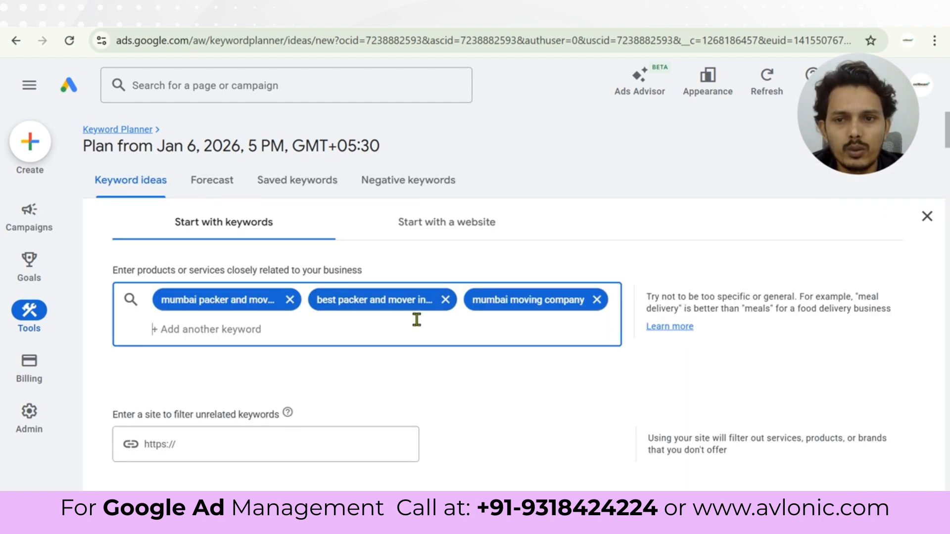
key("BackSpace")
key("BackSpace")
key("BackSpace")
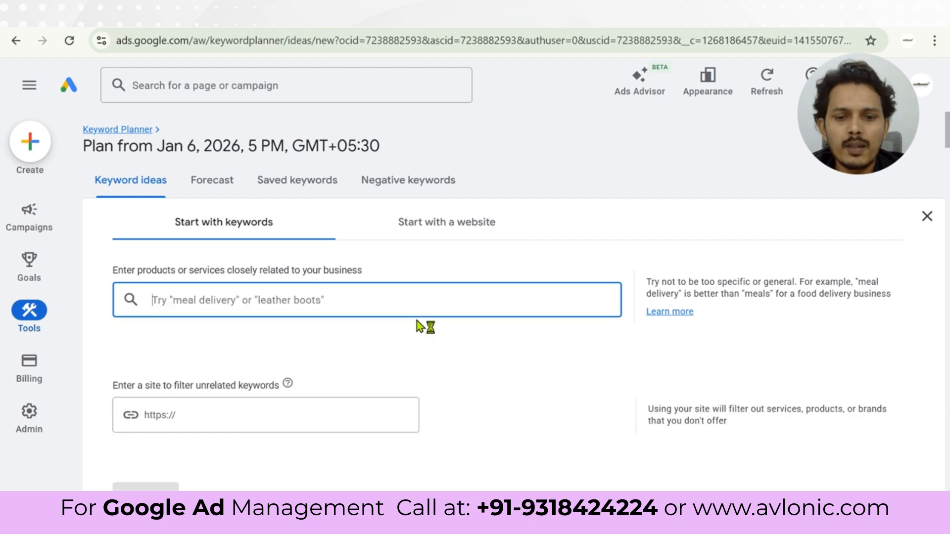
- Enter "packer and mover near me" as the first seed keyword of the new search
type("packer a")
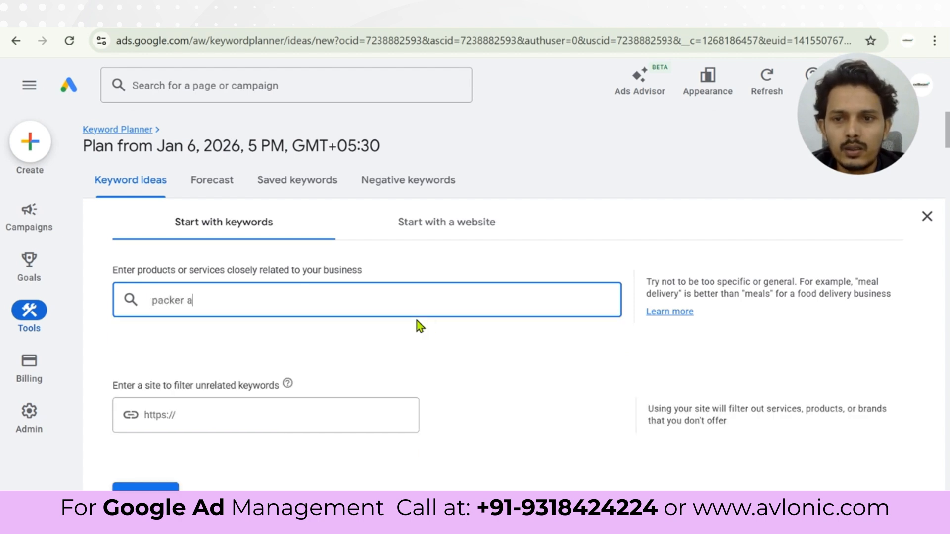
type("nd mover near")
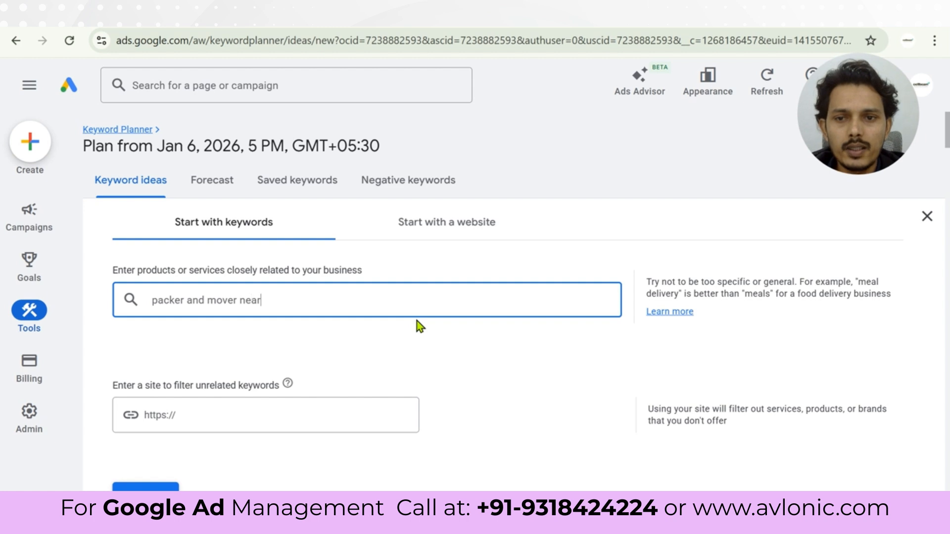
type(" me")
key("Return")
- Add "home shifting service near me" as a seed keyword
type("h")
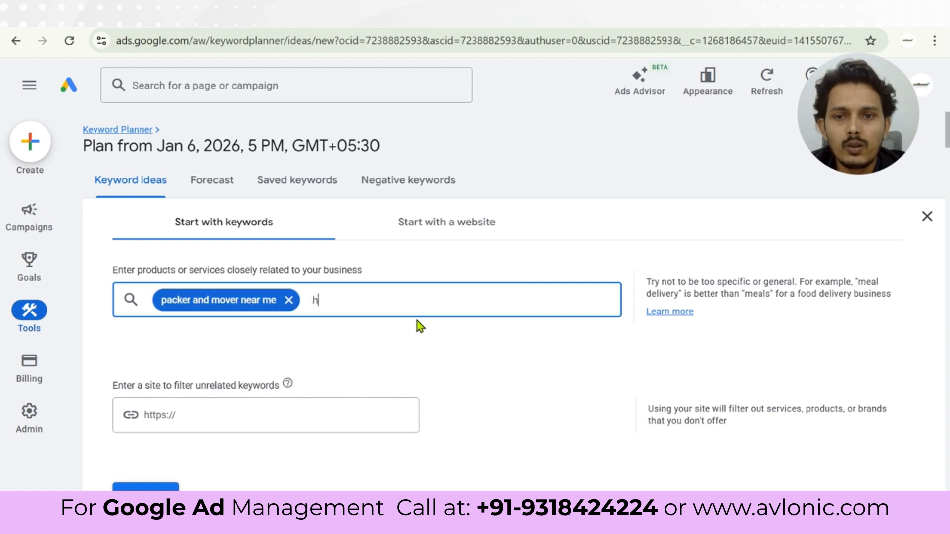
type("ome shifitng ")
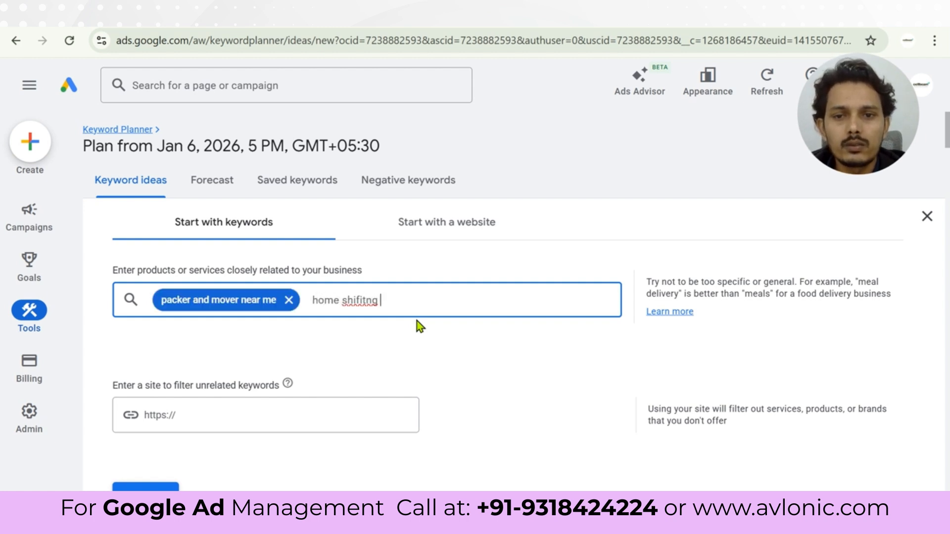
type("se4r")
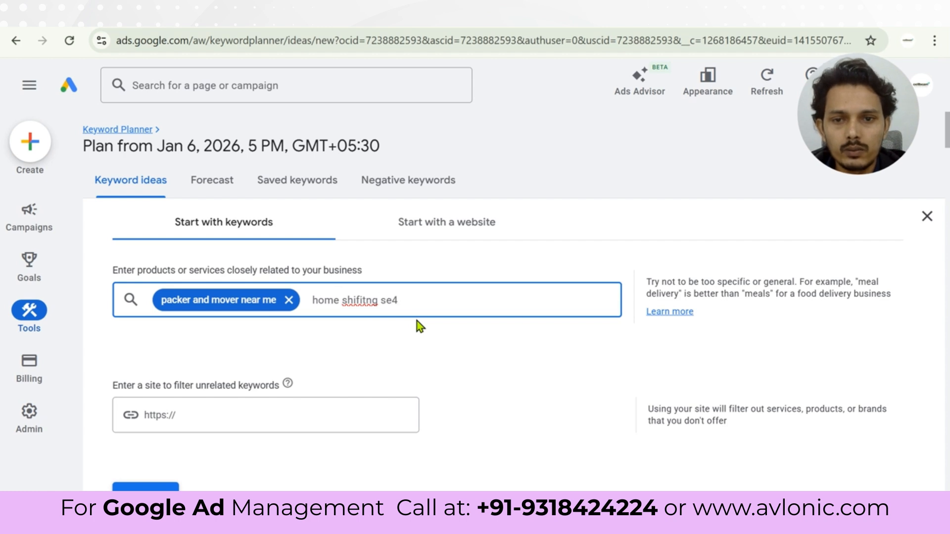
key("BackSpace")
key("BackSpace")
key("BackSpace")
key("BackSpace")
key("BackSpace")
key("BackSpace")
key("BackSpace")
key("BackSpace")
type("ti n")
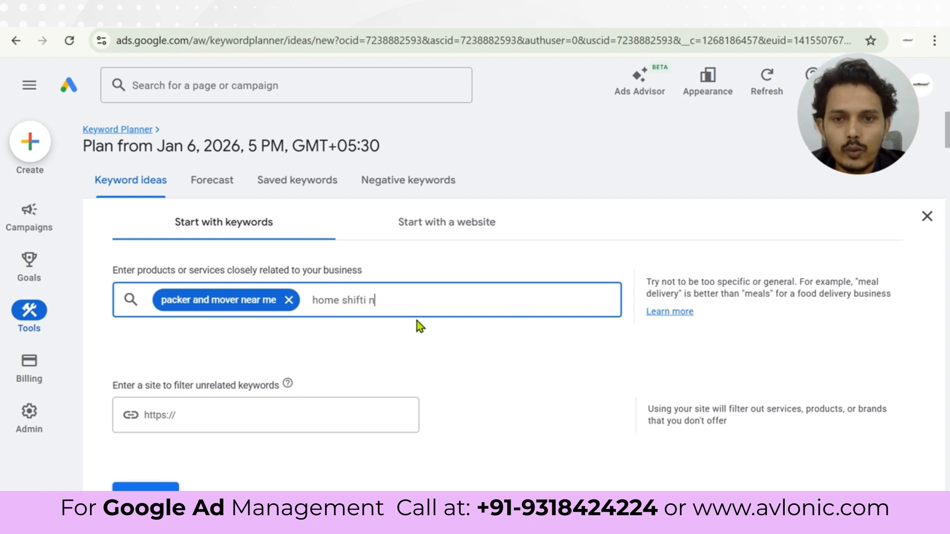
key("BackSpace")
key("BackSpace")
key("BackSpace")
type("ing ")
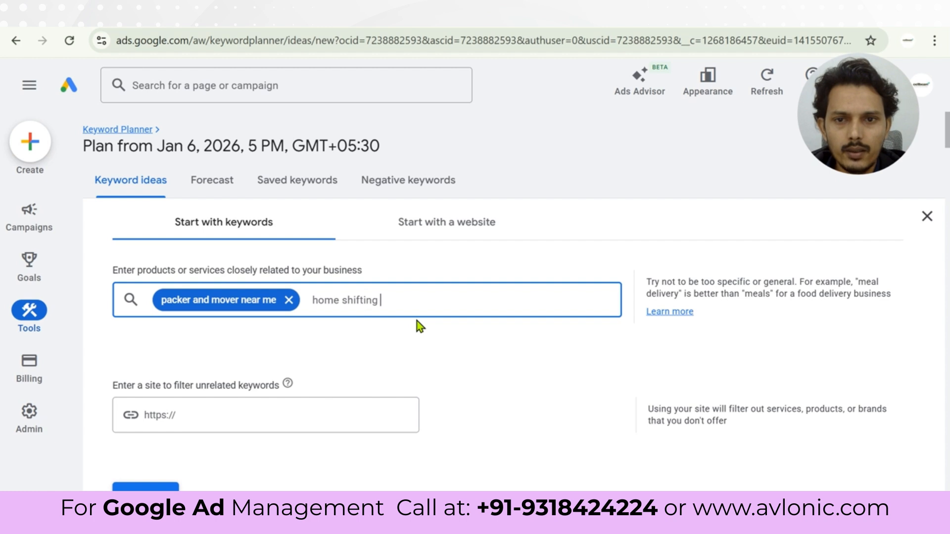
type("se4r")
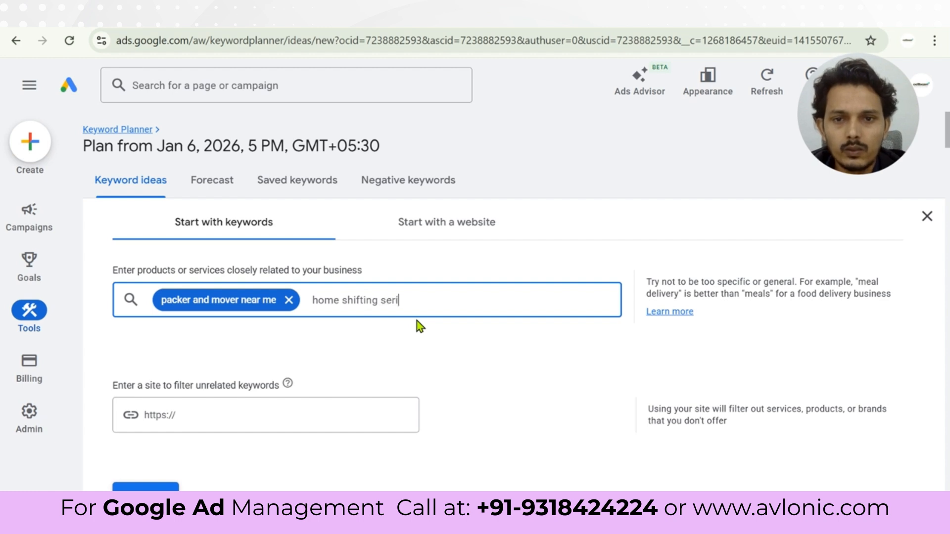
key("BackSpace")
key("BackSpace")
key("BackSpace")
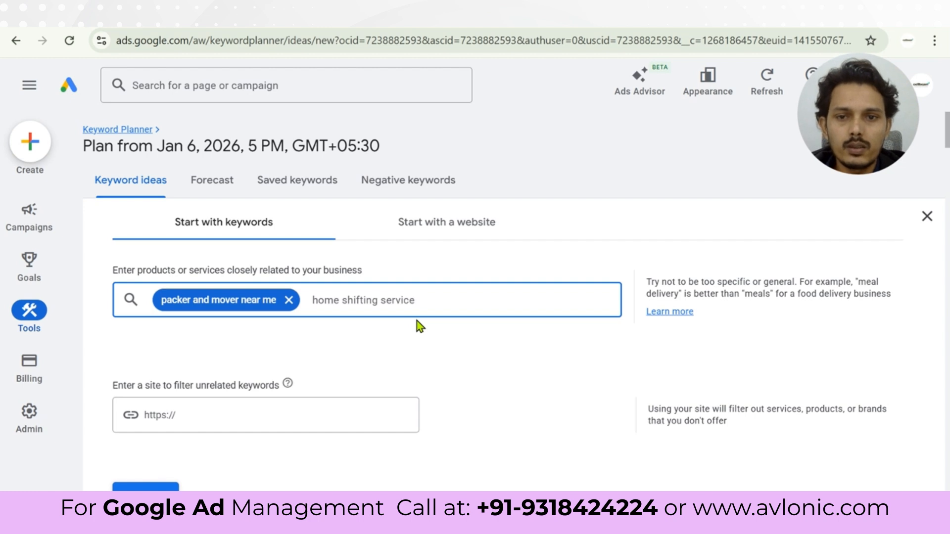
type("vice near me")
key("Return")
- Add the seed keywords "home shifting services" and "home relocation service"
type("h")
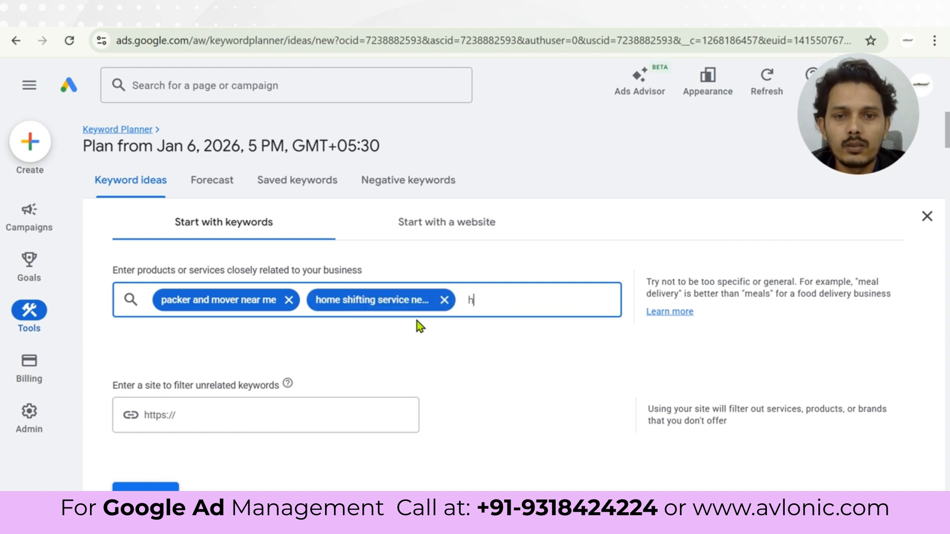
type("ome shiftin")
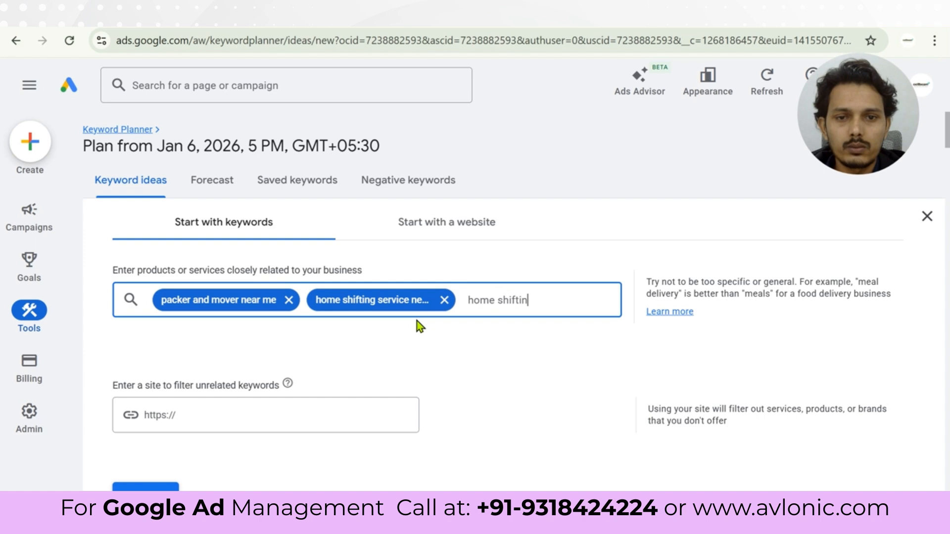
type("g services")
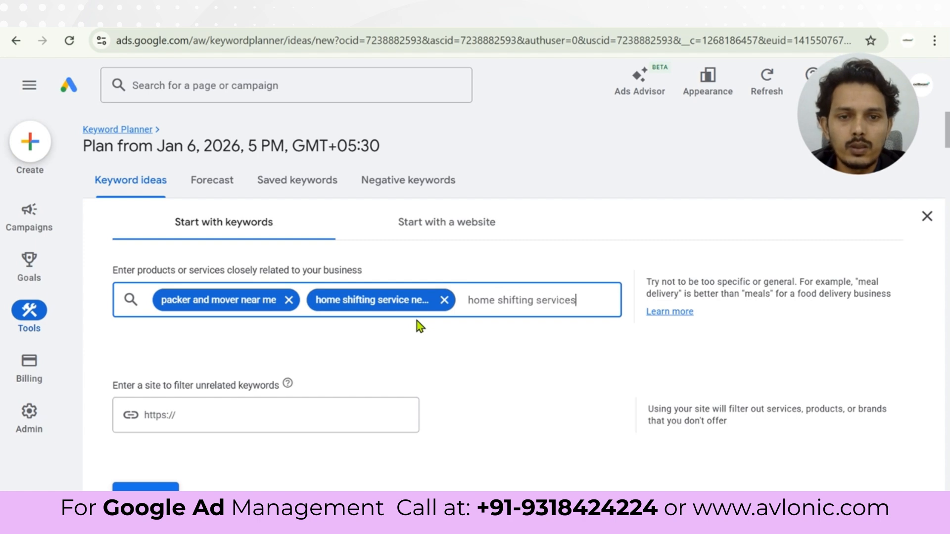
key("Return")
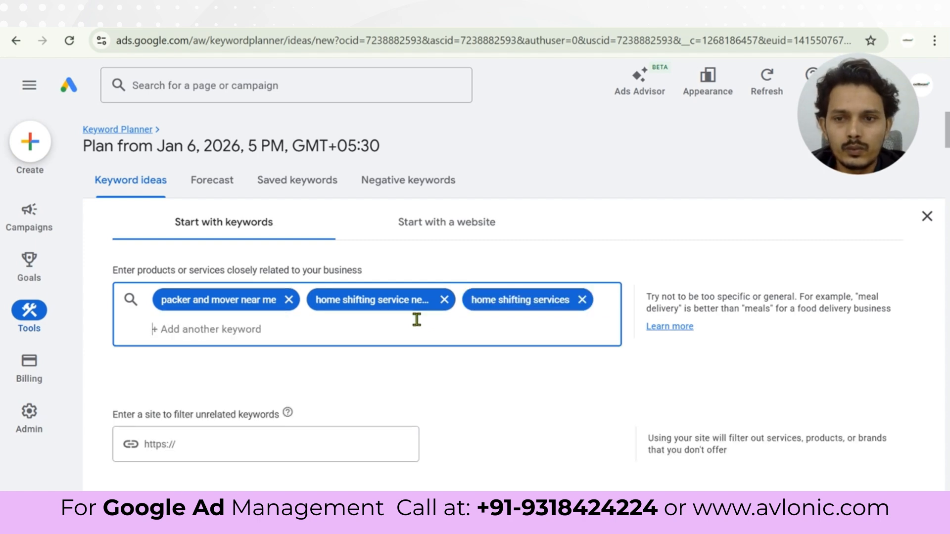
type("home relocation servic")
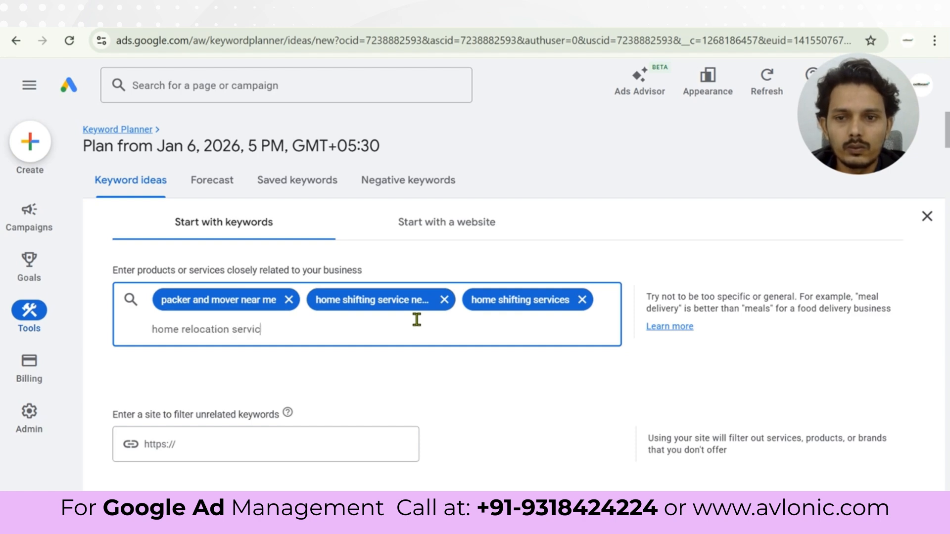
type("e")
key("Return")
- Add the seed keyword "best packer and mover" and get keyword ideas for the whole seed list
type("best")
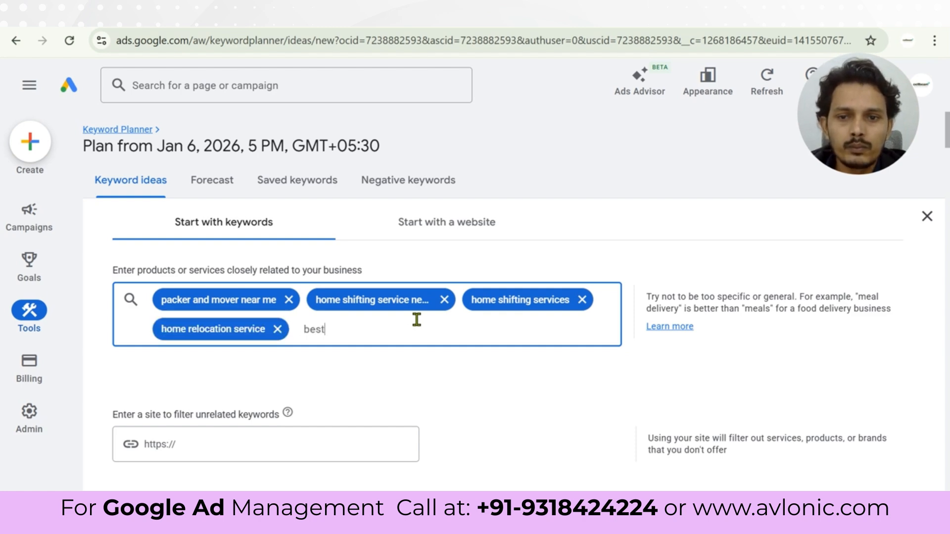
type(" packer and mover")
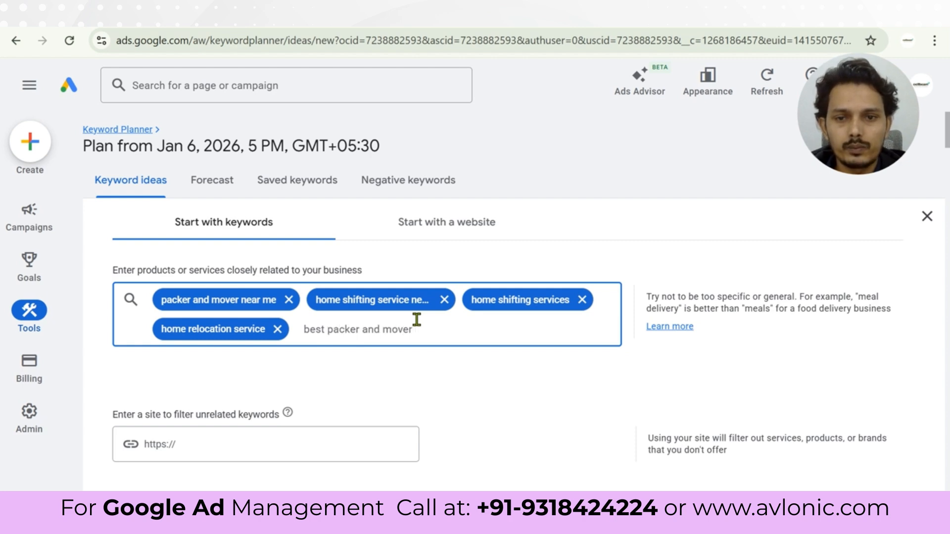
key("Return")
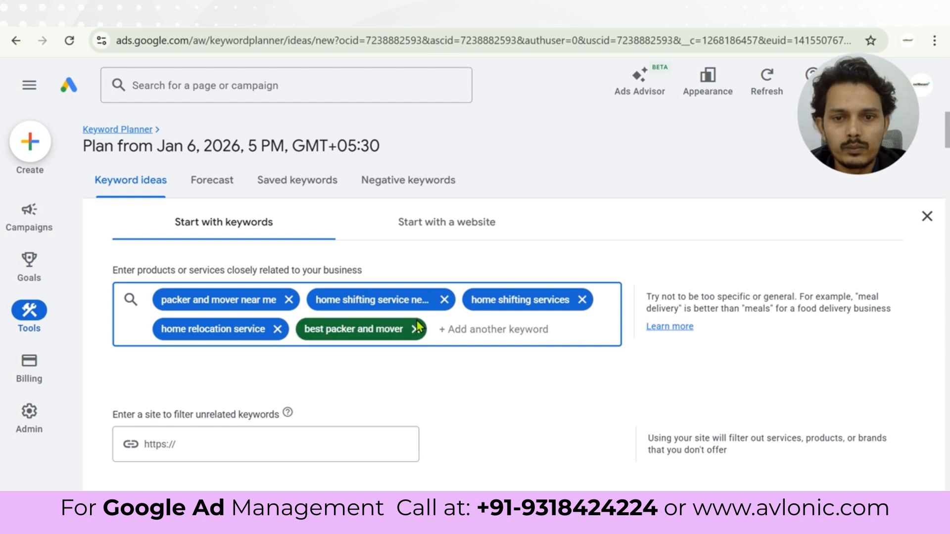
scroll(485, 379, "down", 2)
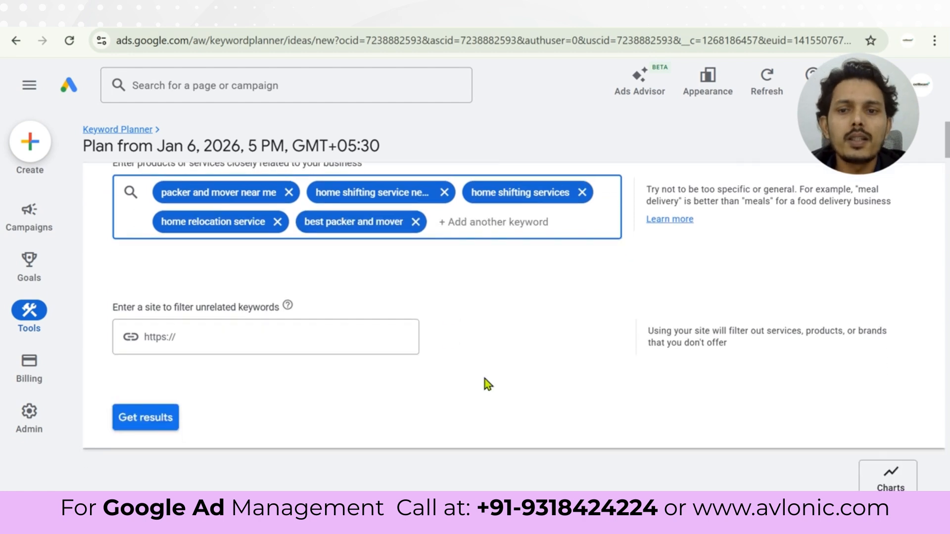
left_click(147, 420)
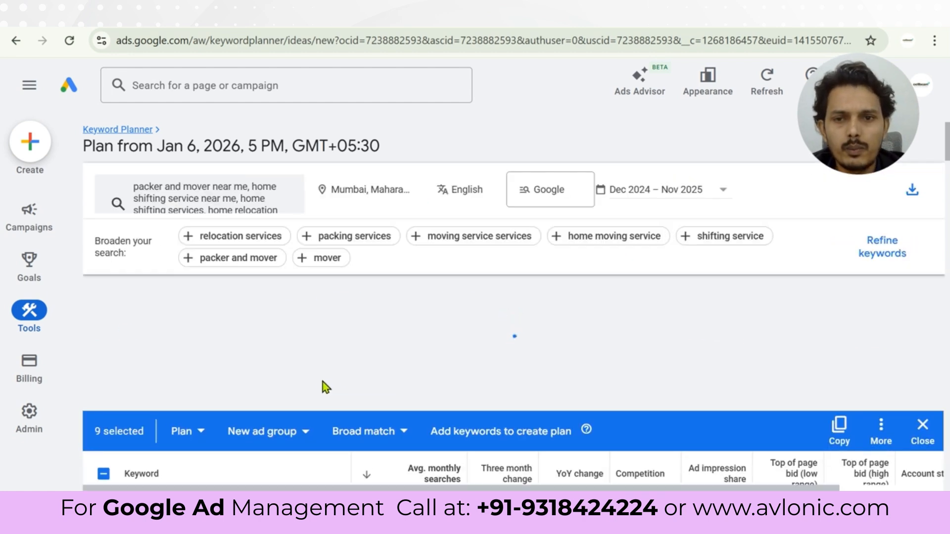
- Broaden the search with the suggested term "packer and mover" and get the updated keyword ideas
scroll(275, 352, "up", 1)
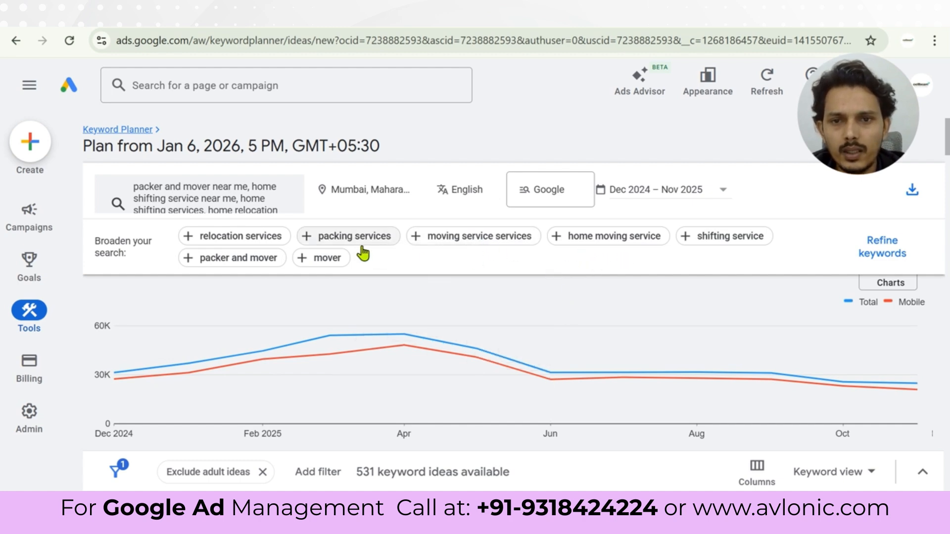
left_click(252, 260)
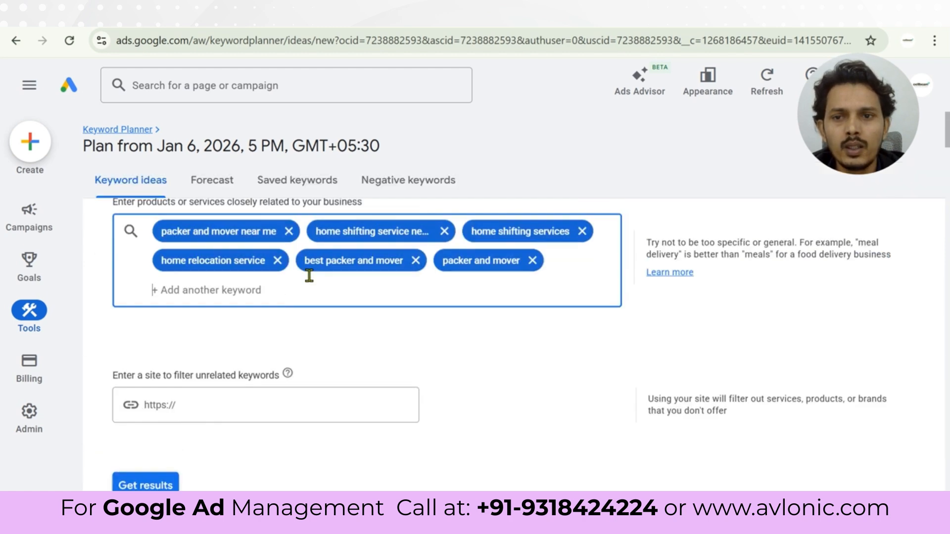
scroll(439, 367, "down", 3)
left_click(126, 415)
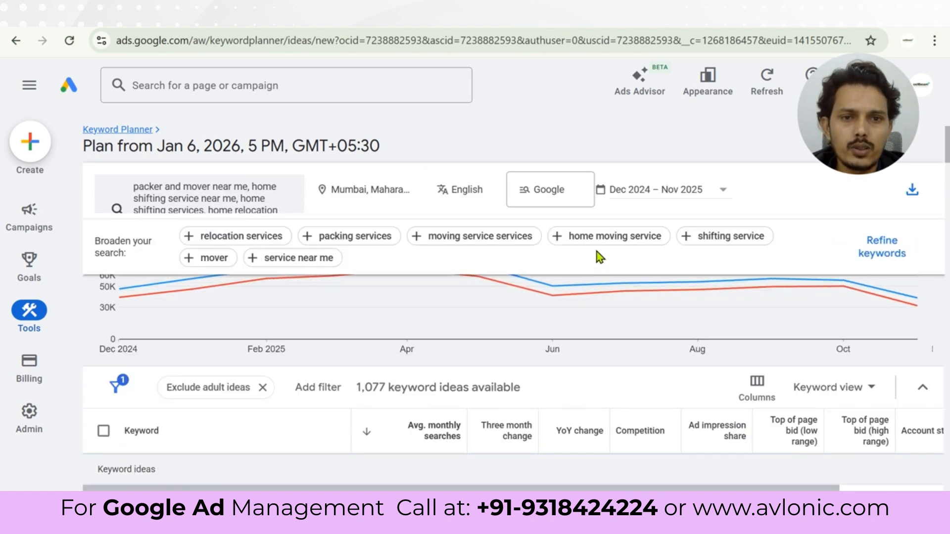
- Broaden the search with the suggested term "home moving service" and get the updated keyword ideas
left_click(583, 240)
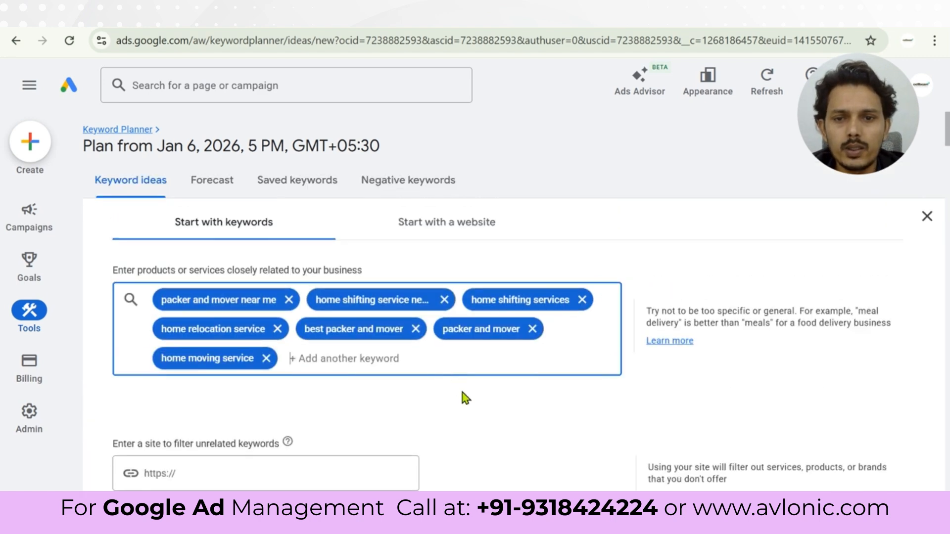
scroll(462, 393, "down", 3)
left_click(165, 432)
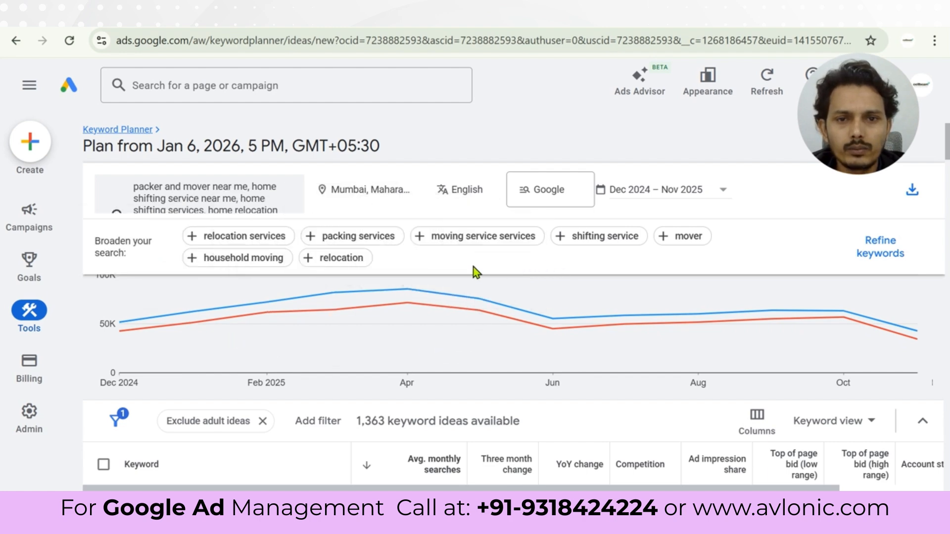
- Broaden the search with the suggested term "household moving" and get the updated keyword ideas
left_click(238, 257)
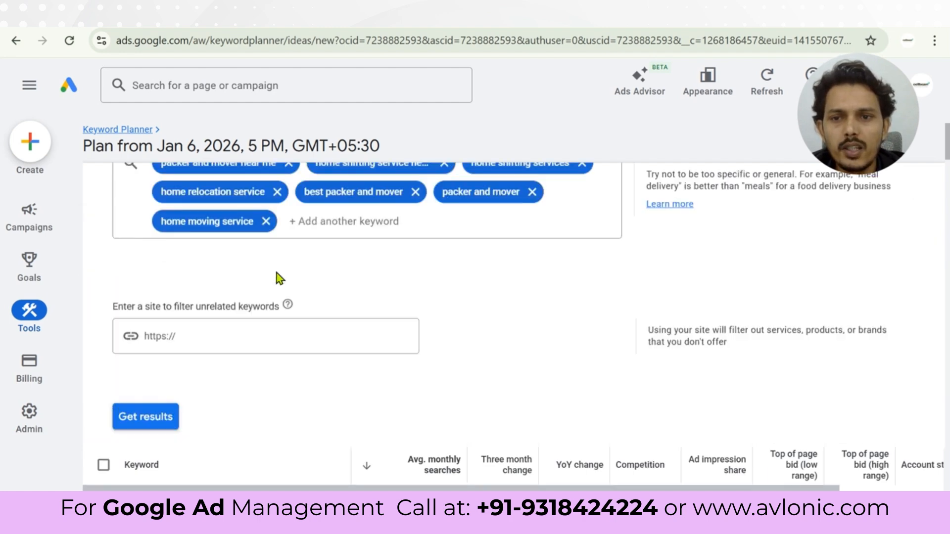
scroll(420, 379, "down", 2)
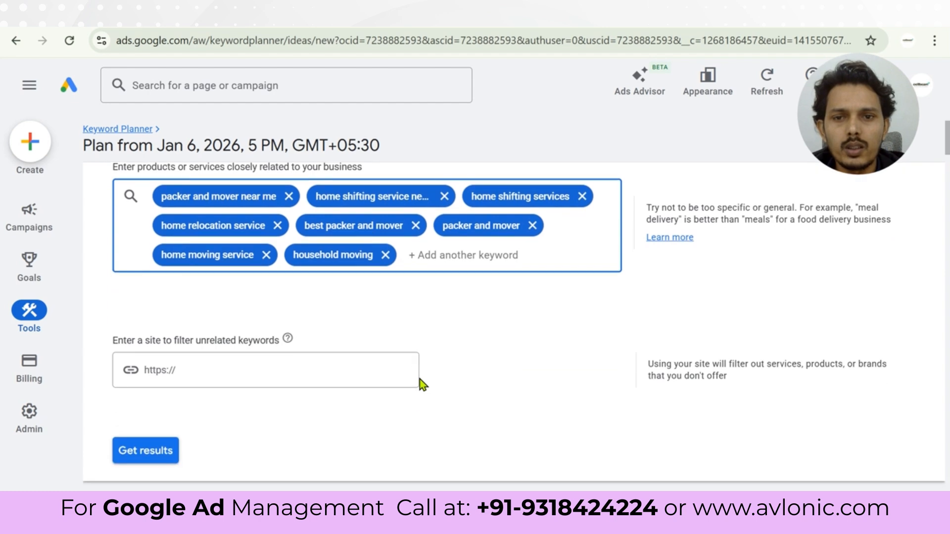
left_click(149, 450)
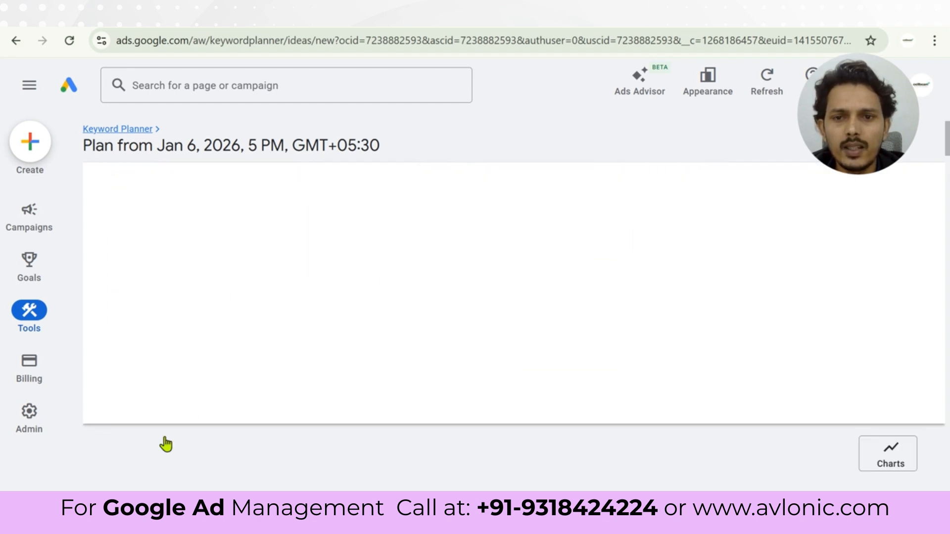
- Review the start of the keyword ideas list and select the provided keyword "packer and mover near me"
scroll(202, 355, "down", 3)
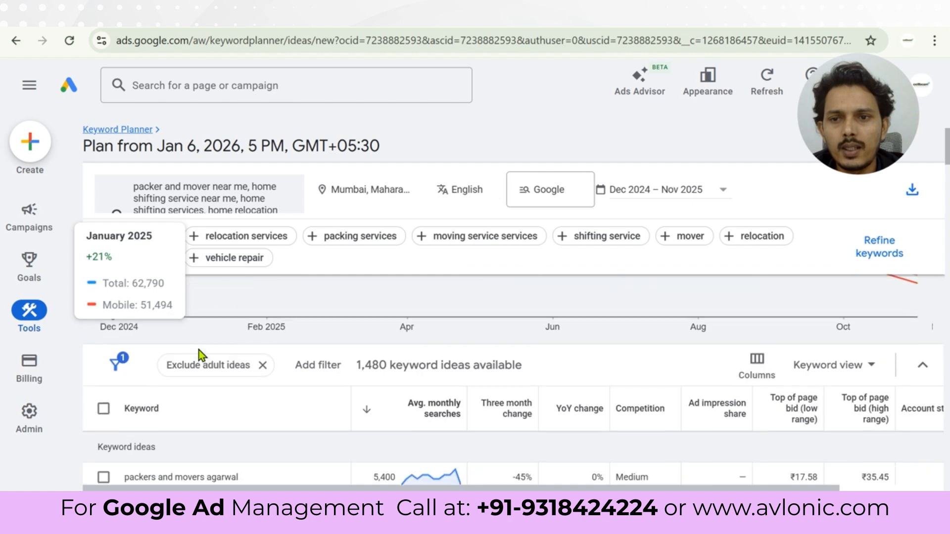
scroll(199, 355, "up", 3)
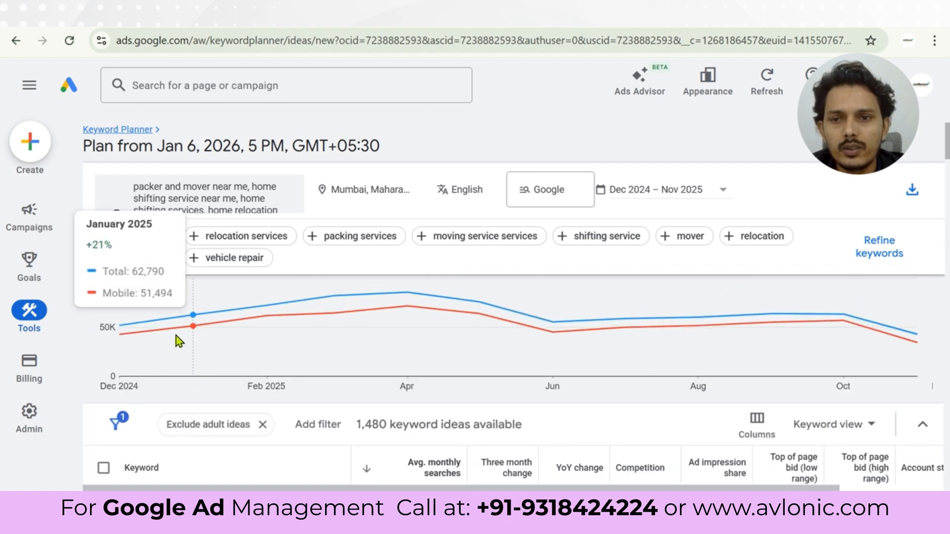
mouse_move(282, 346)
scroll(284, 346, "down", 3)
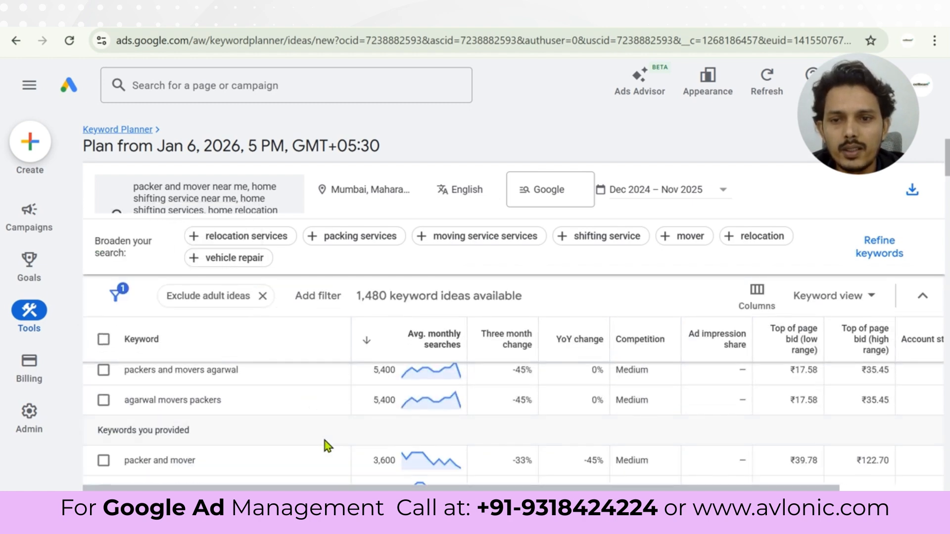
scroll(326, 445, "up", 1)
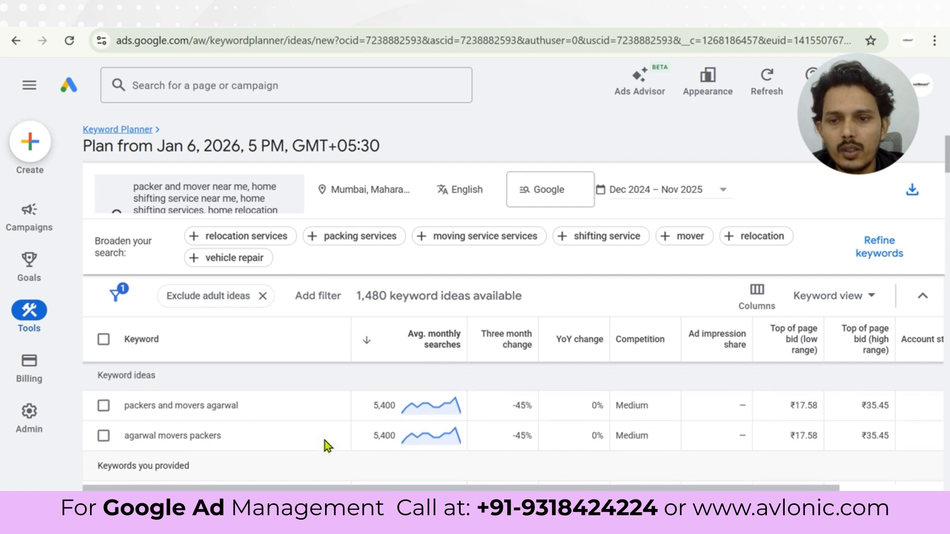
scroll(325, 442, "up", 1)
scroll(324, 444, "down", 1)
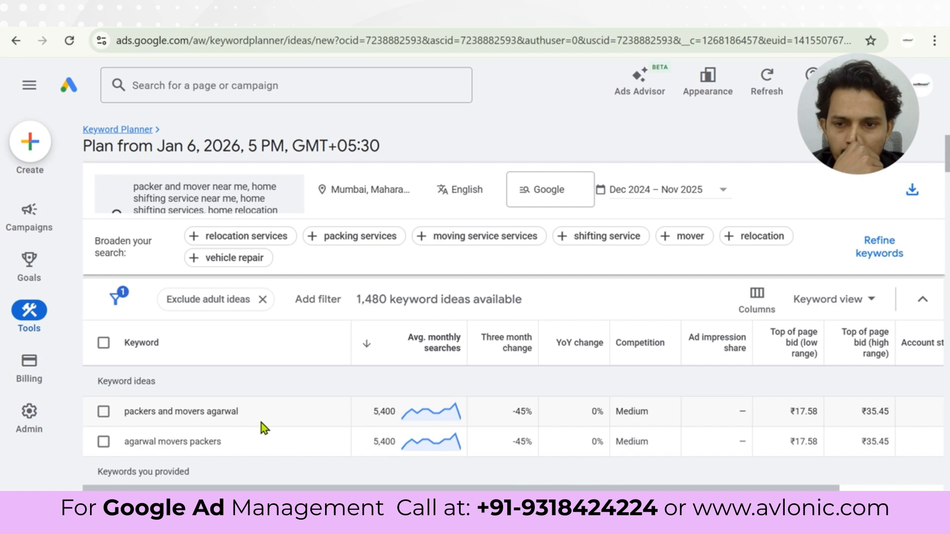
scroll(261, 423, "down", 2)
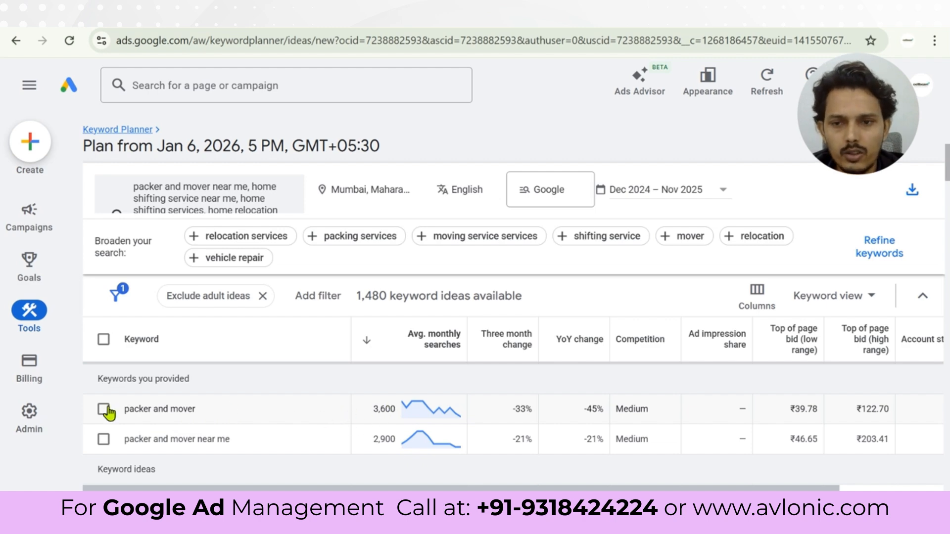
left_click(220, 427)
- Add the keyword ideas "packers for moving near me" and "near me packers and movers" to the selection
scroll(266, 444, "down", 3)
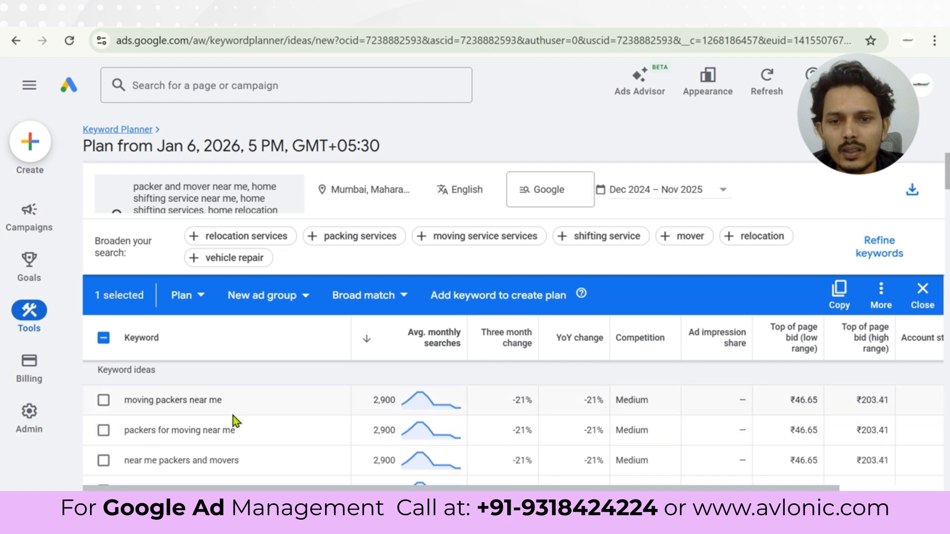
scroll(218, 431, "up", 1)
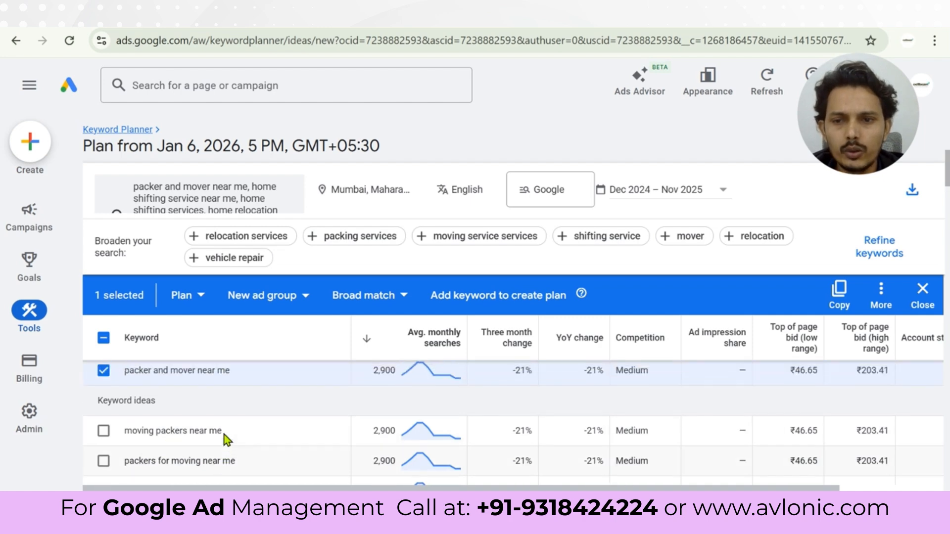
scroll(229, 432, "down", 1)
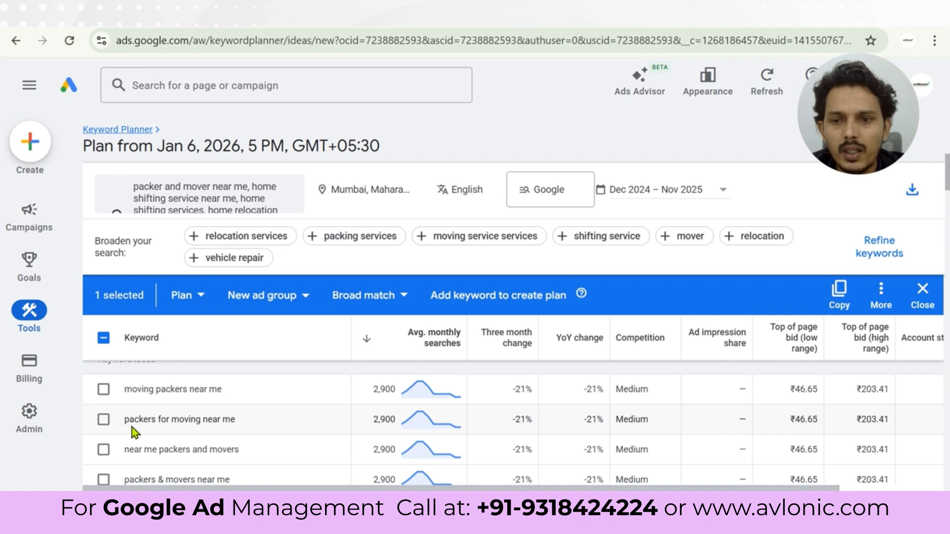
left_click(104, 420)
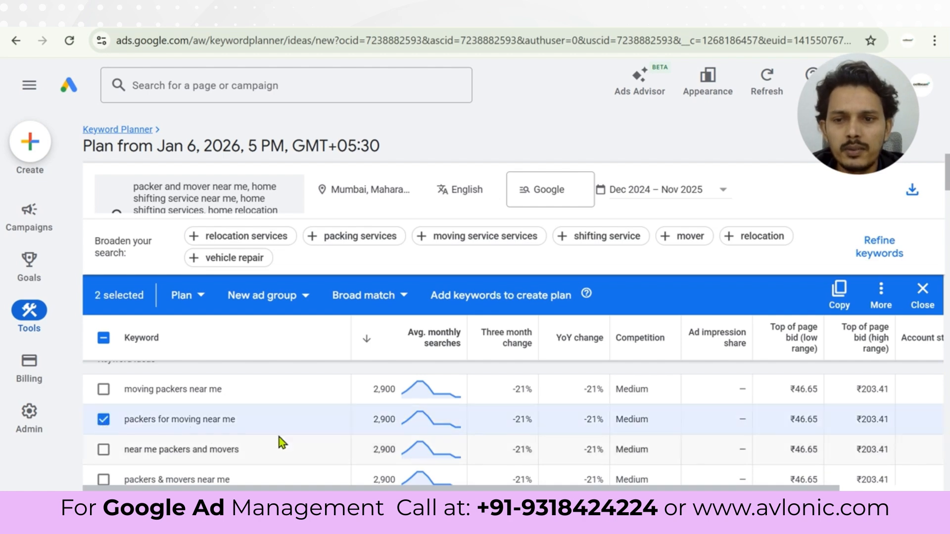
scroll(279, 438, "down", 1)
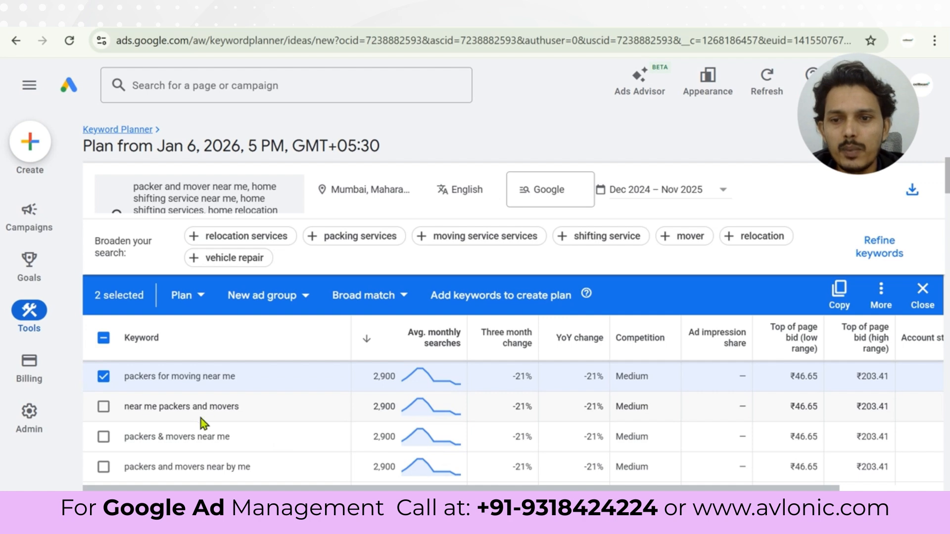
scroll(269, 434, "down", 1)
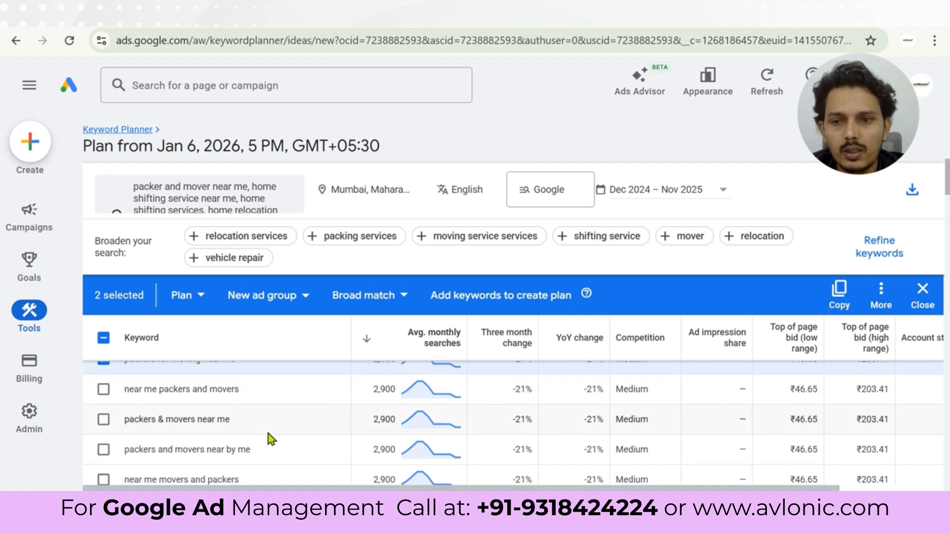
left_click(104, 390)
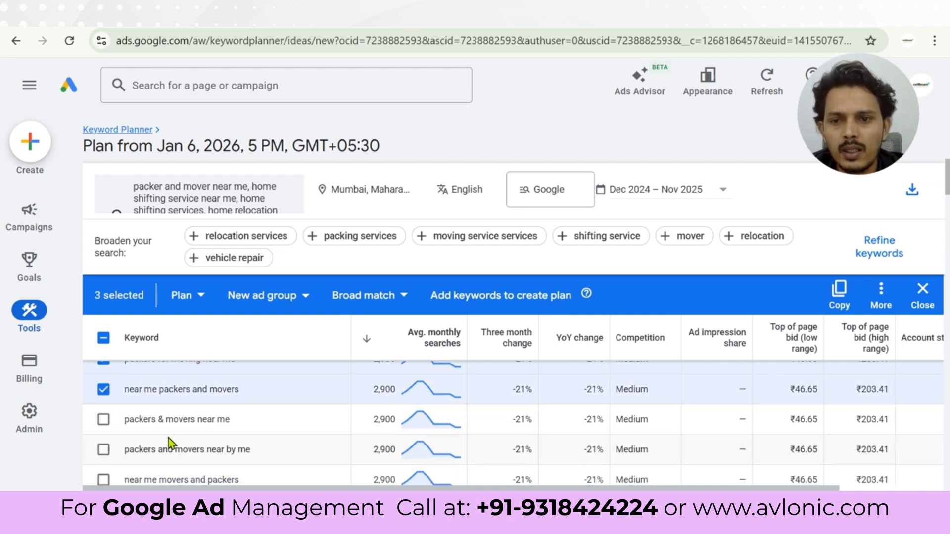
- Add the keywords "home shifting services" and "house shifting services" to the selection
scroll(269, 438, "down", 2)
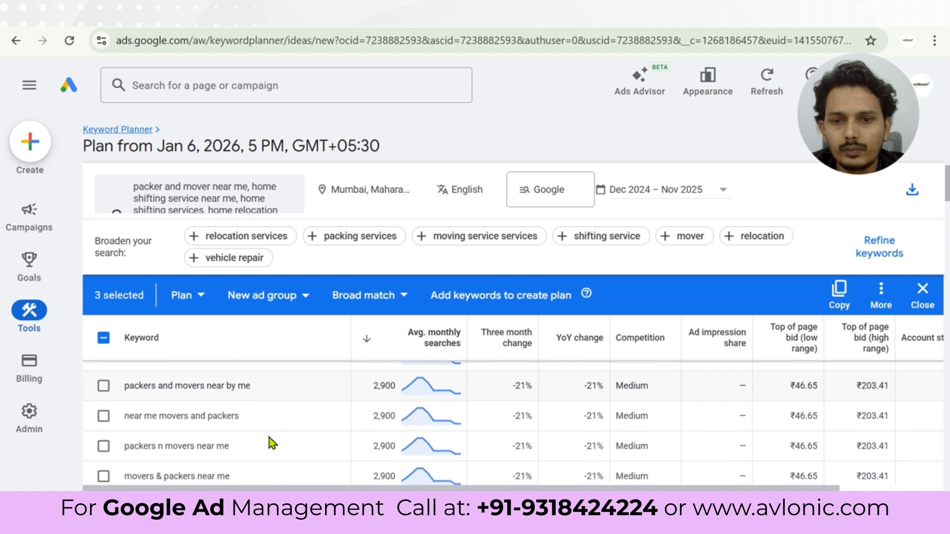
scroll(269, 438, "down", 2)
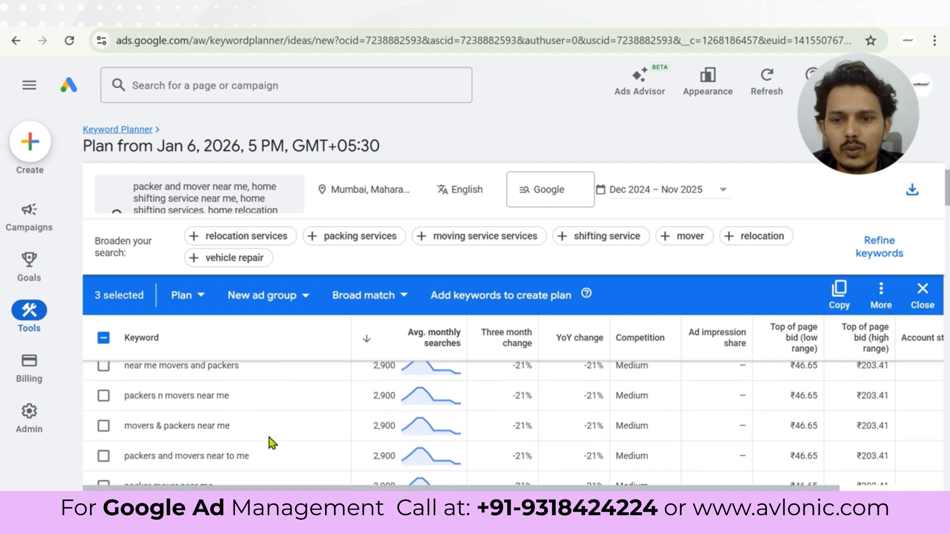
scroll(269, 438, "down", 3)
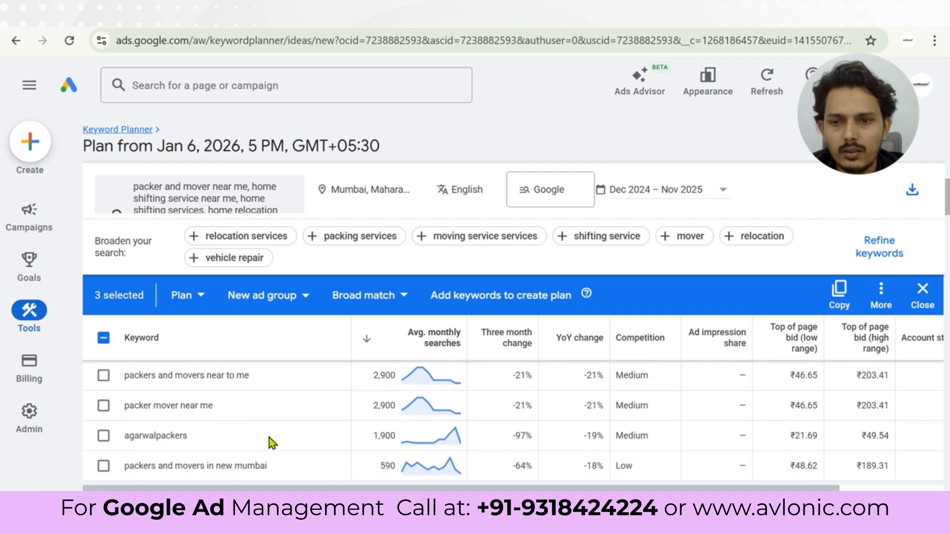
scroll(269, 438, "down", 2)
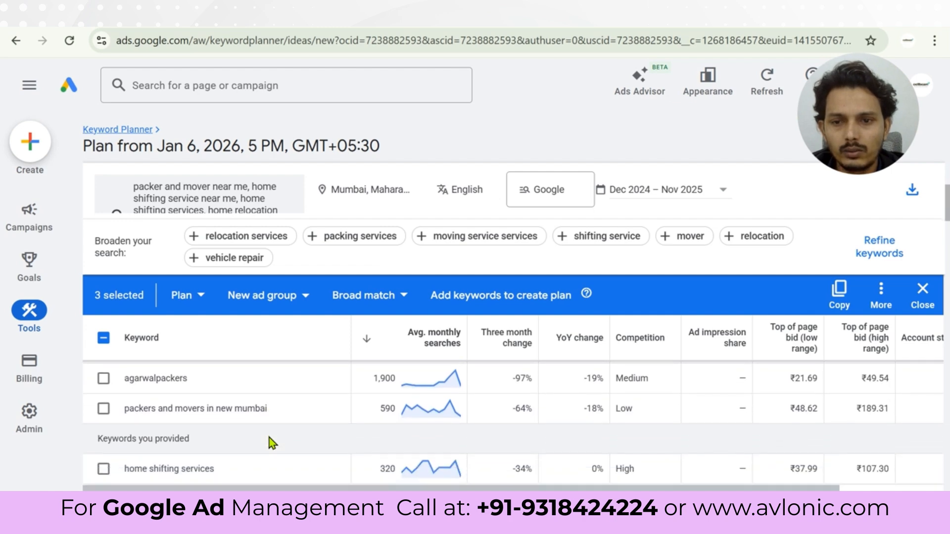
scroll(229, 436, "down", 2)
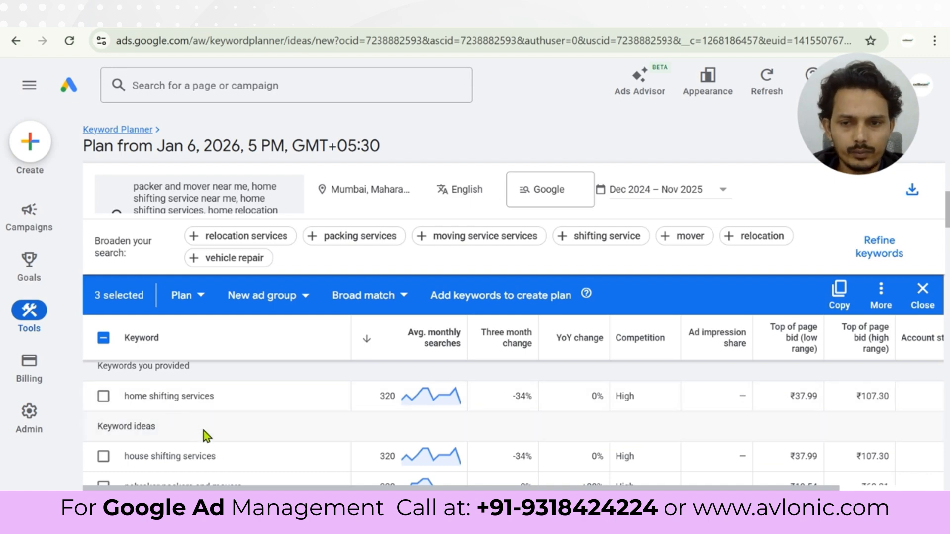
left_click(104, 396)
scroll(239, 424, "down", 1)
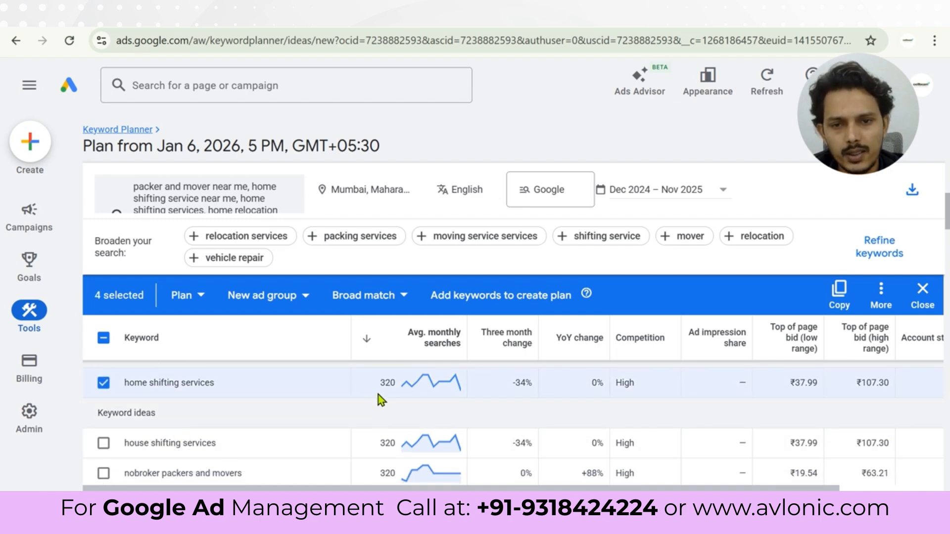
left_click(103, 443)
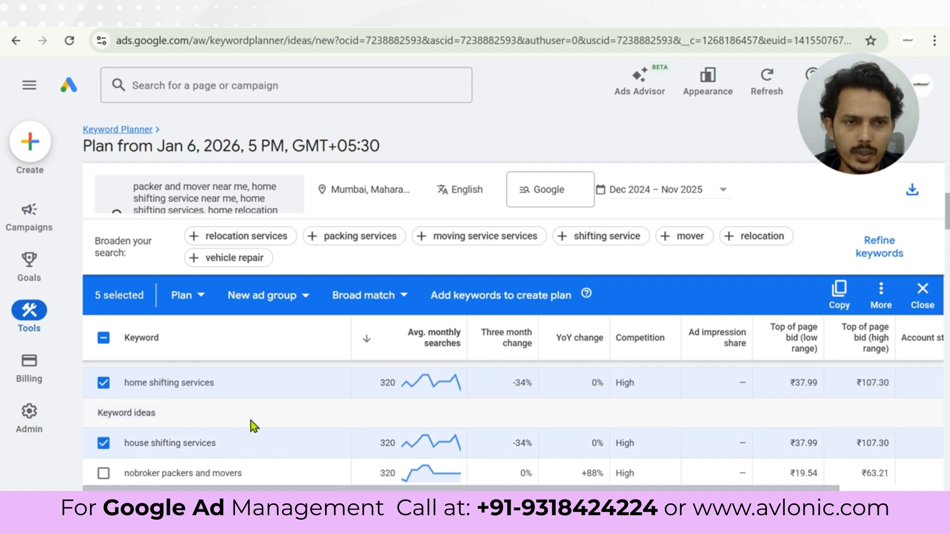
- Add the keyword idea "household shifting services" to the selection, skipping the competitor brand keyword above it
scroll(251, 420, "down", 2)
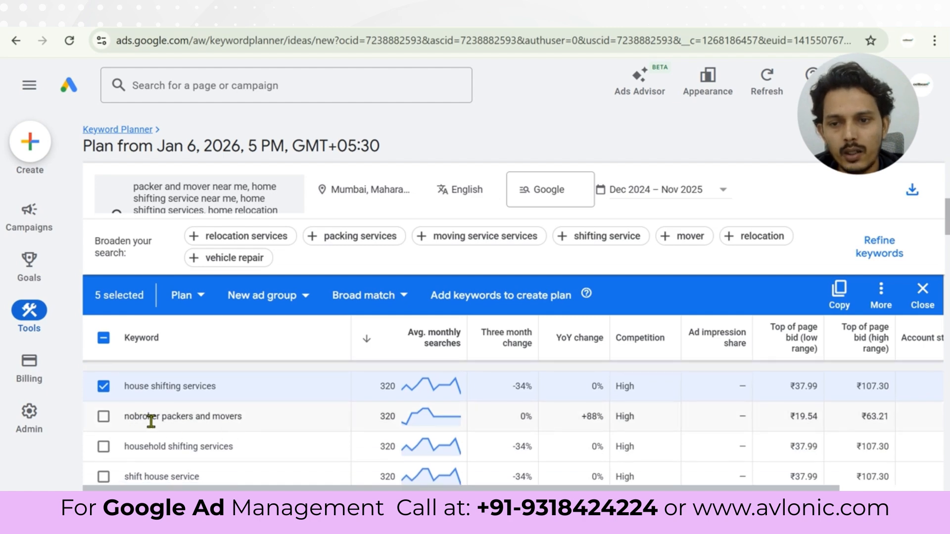
scroll(279, 451, "down", 1)
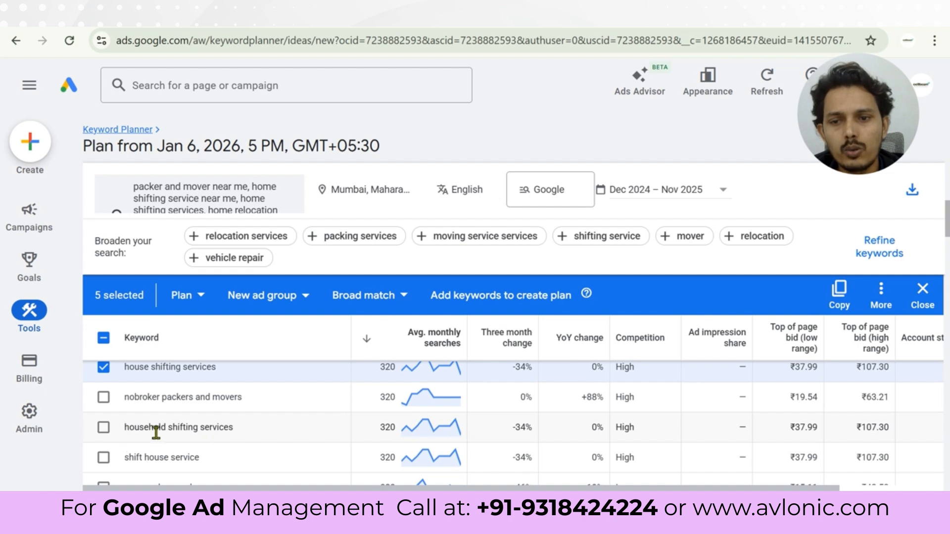
left_click(103, 427)
scroll(316, 413, "up", 1)
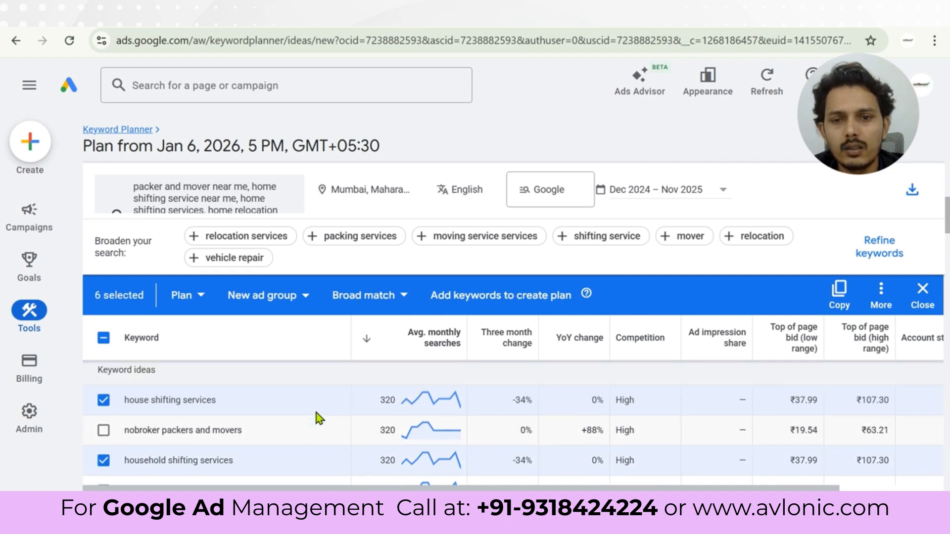
- Add the price-related keywords "packers and movers cost", "movers and packers price" and "packers and movers charges" to the selection
scroll(316, 413, "down", 3)
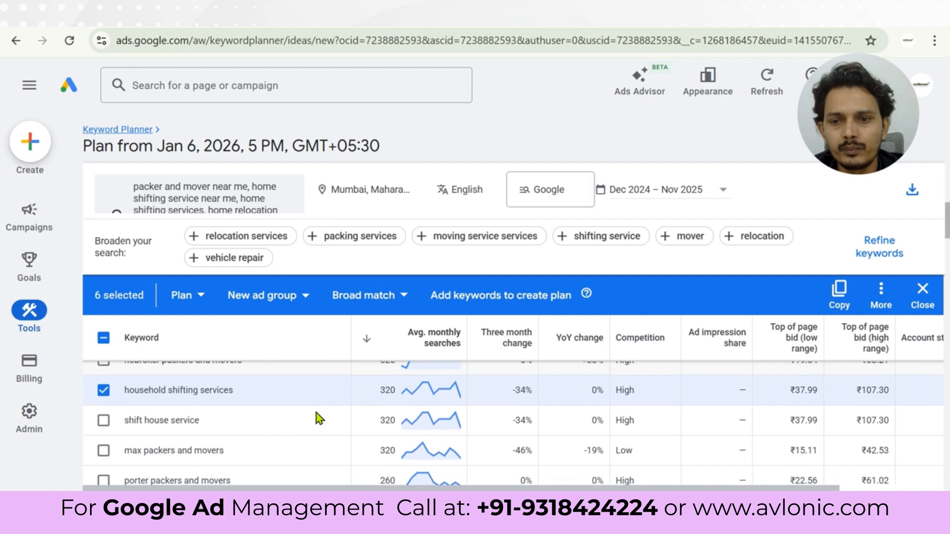
scroll(316, 414, "down", 2)
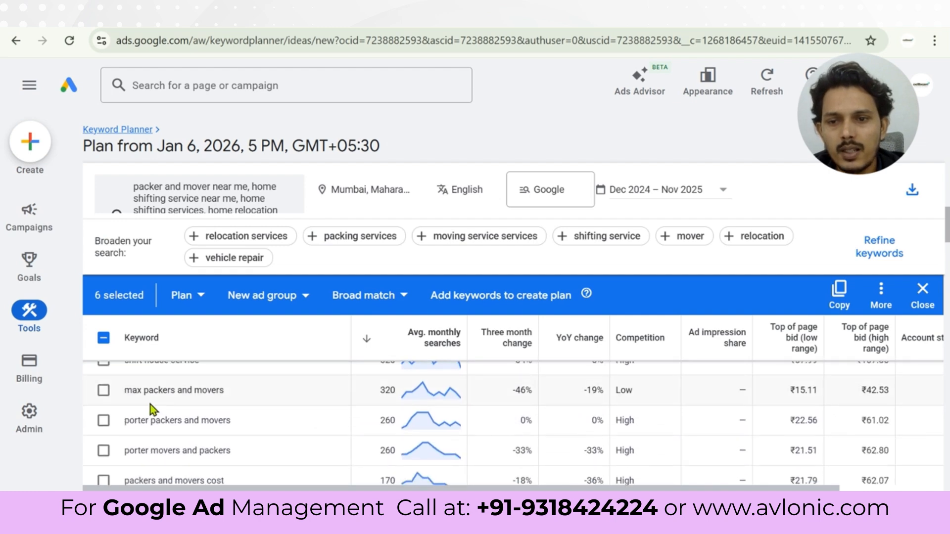
scroll(137, 459, "down", 3)
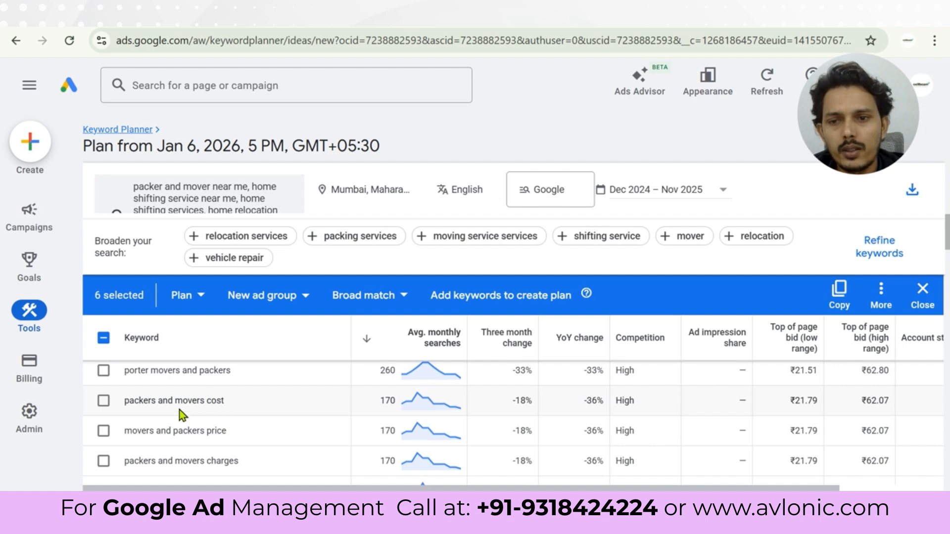
left_click(103, 403)
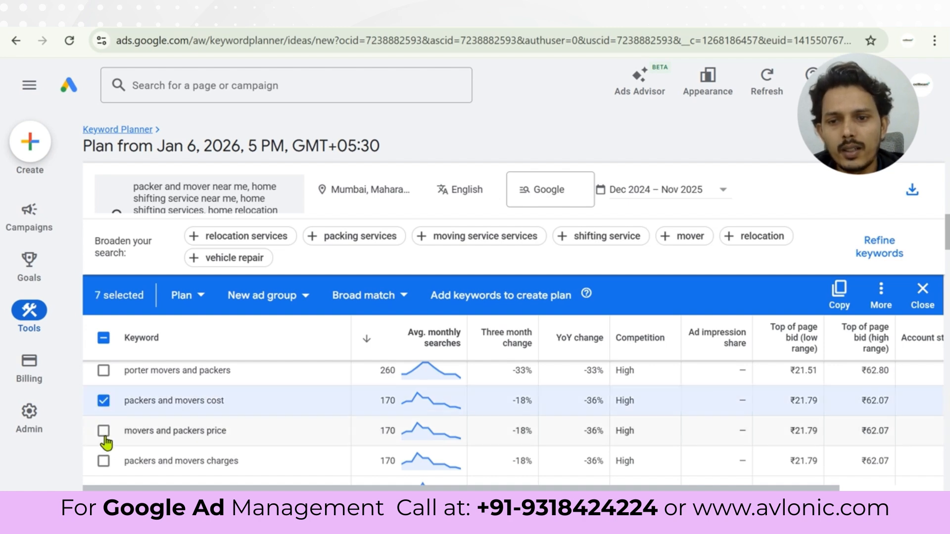
left_click(104, 432)
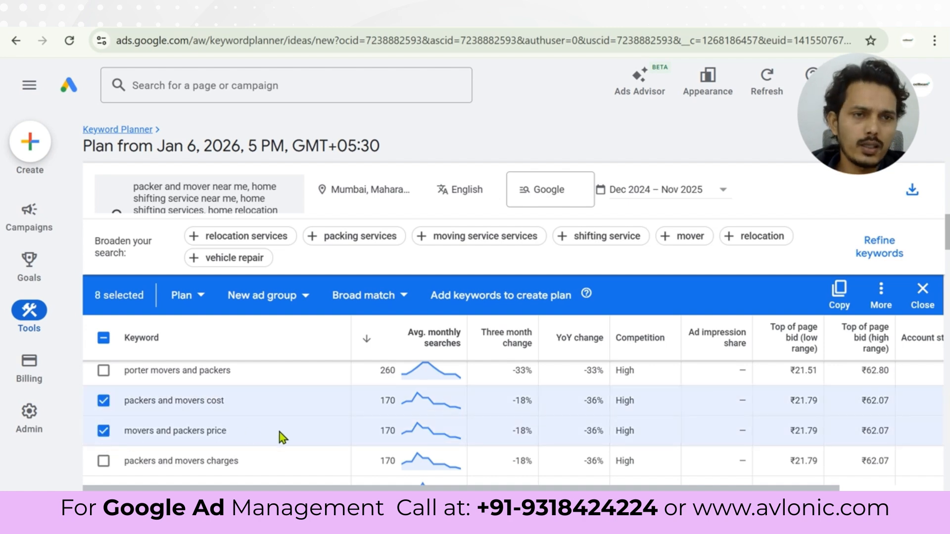
scroll(280, 432, "down", 1)
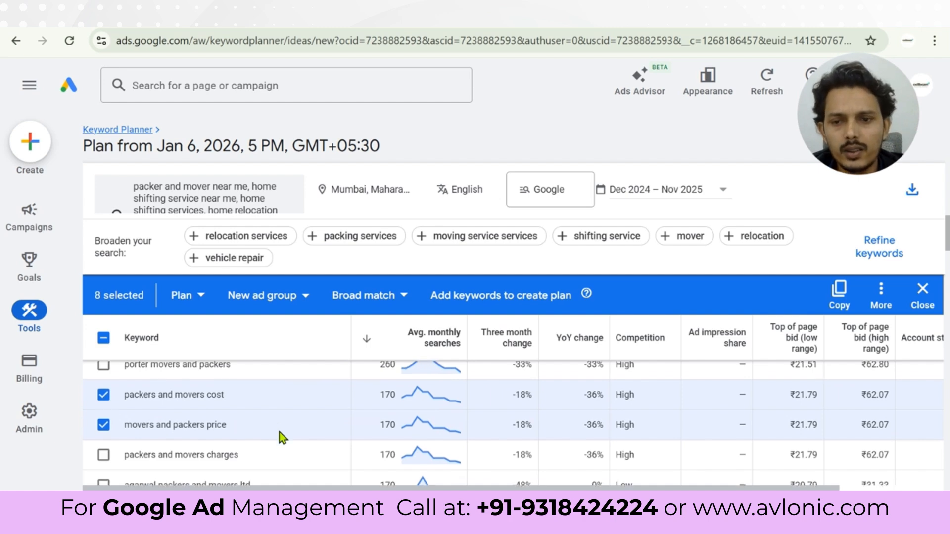
left_click(102, 446)
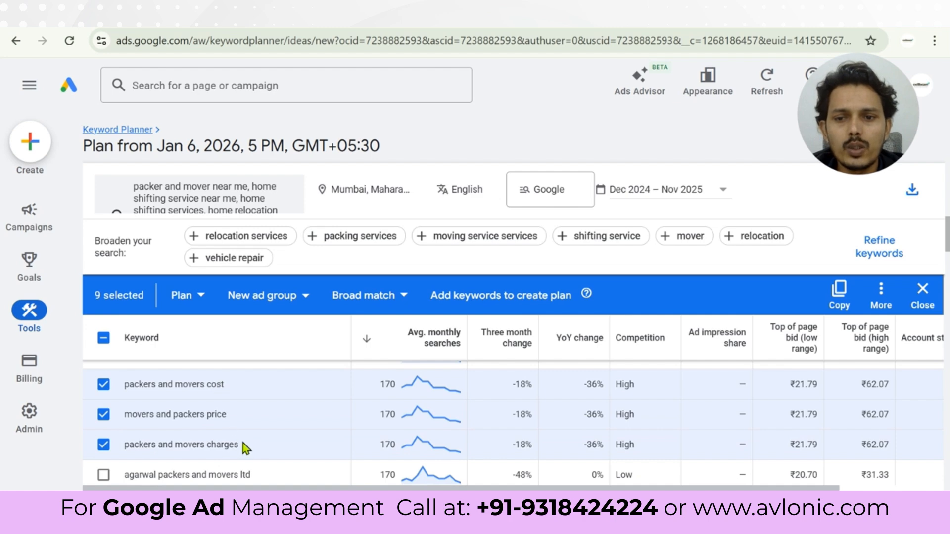
- Copy the selected keywords and paste them in Excel below the "#2 General Keywords" heading, starting at cell C5
scroll(280, 444, "down", 3)
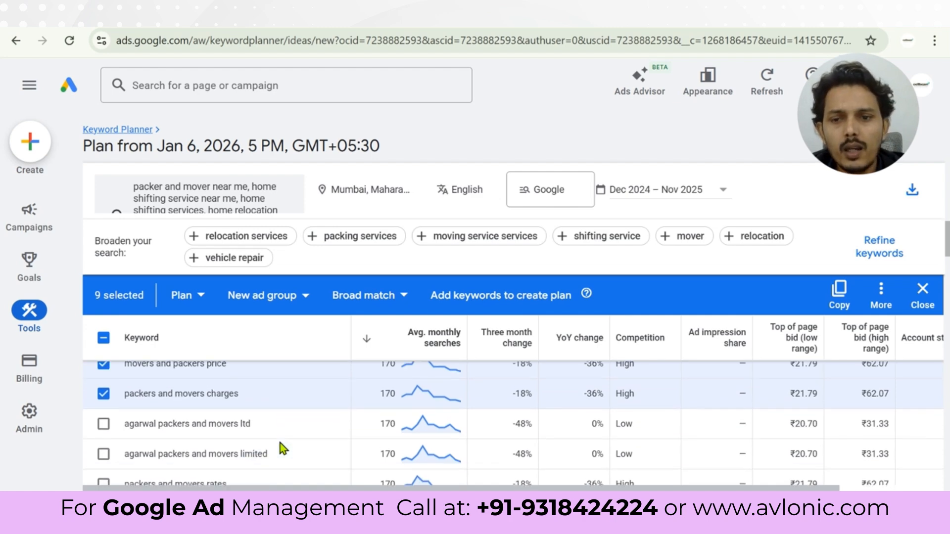
scroll(280, 443, "down", 4)
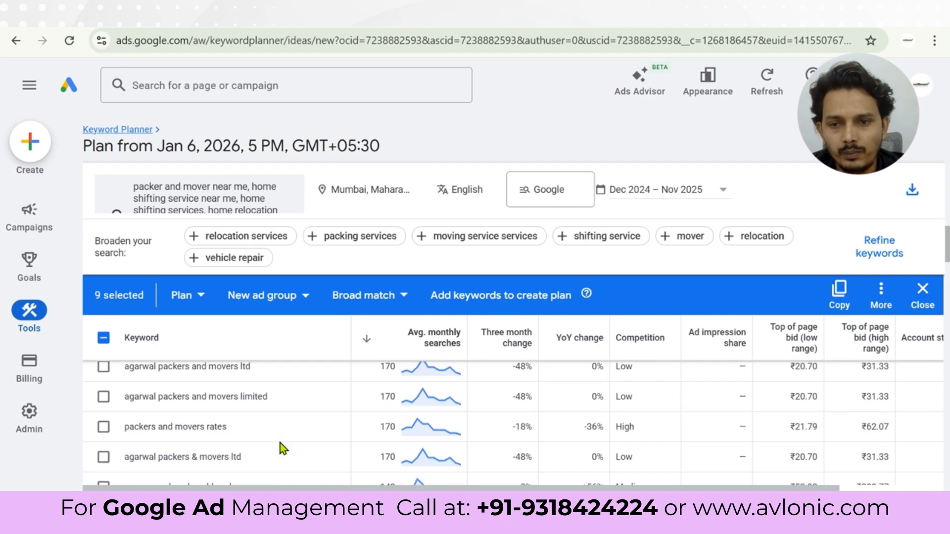
scroll(280, 443, "down", 1)
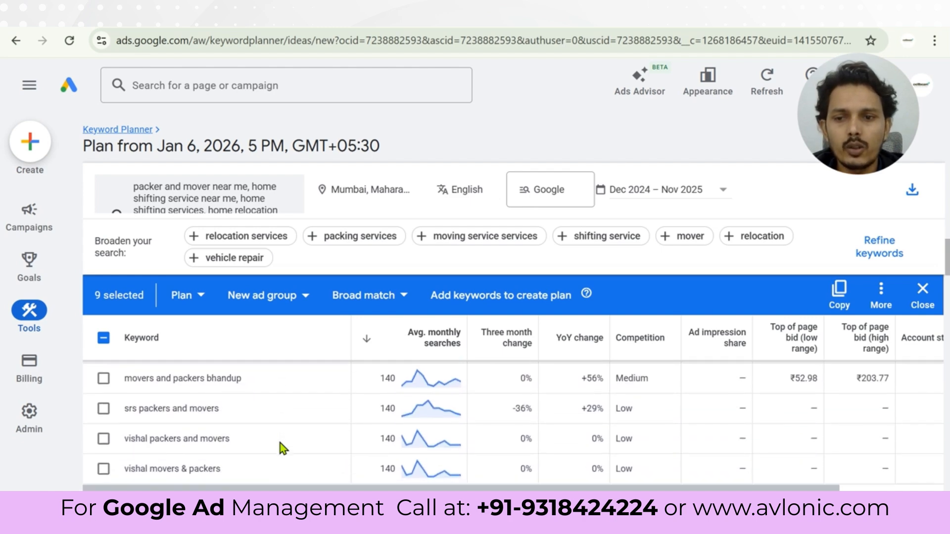
scroll(280, 443, "up", 5)
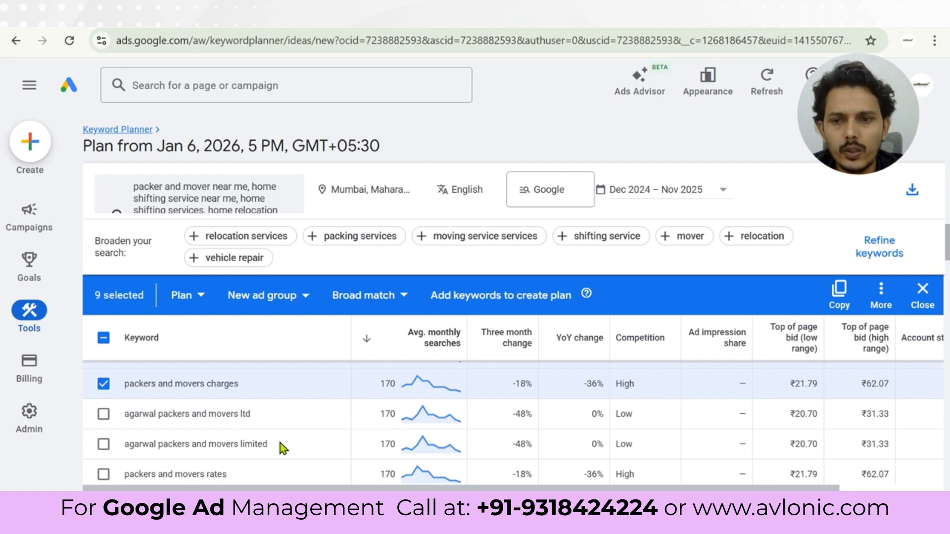
scroll(280, 443, "up", 3)
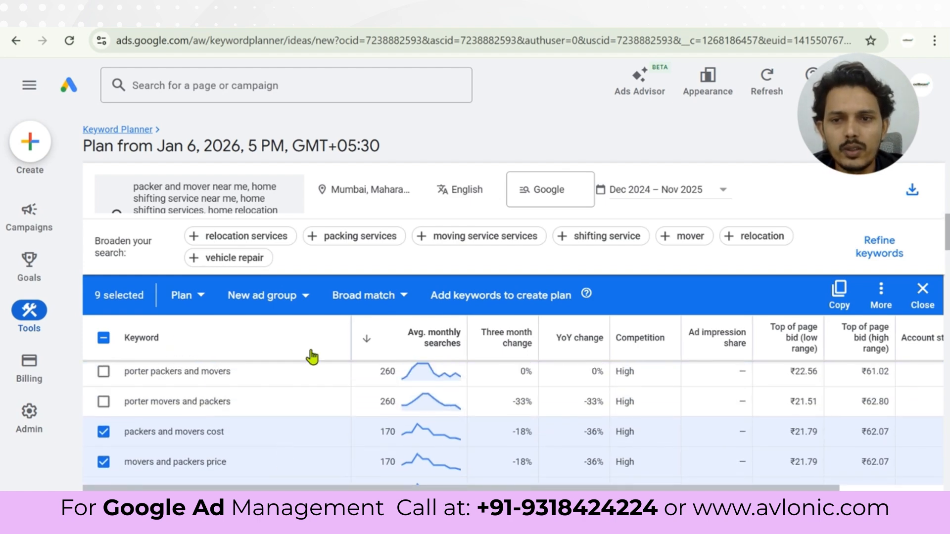
left_click(836, 297)
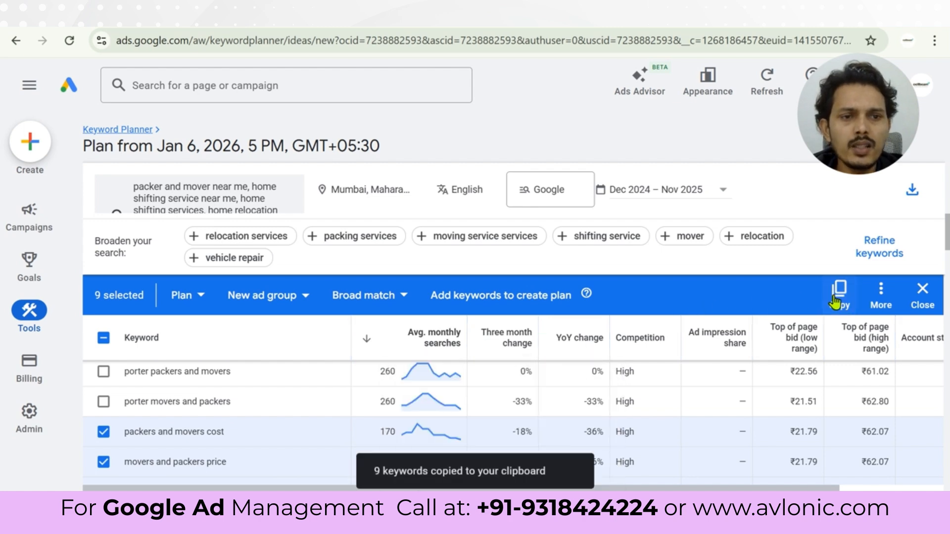
key("alt+Tab")
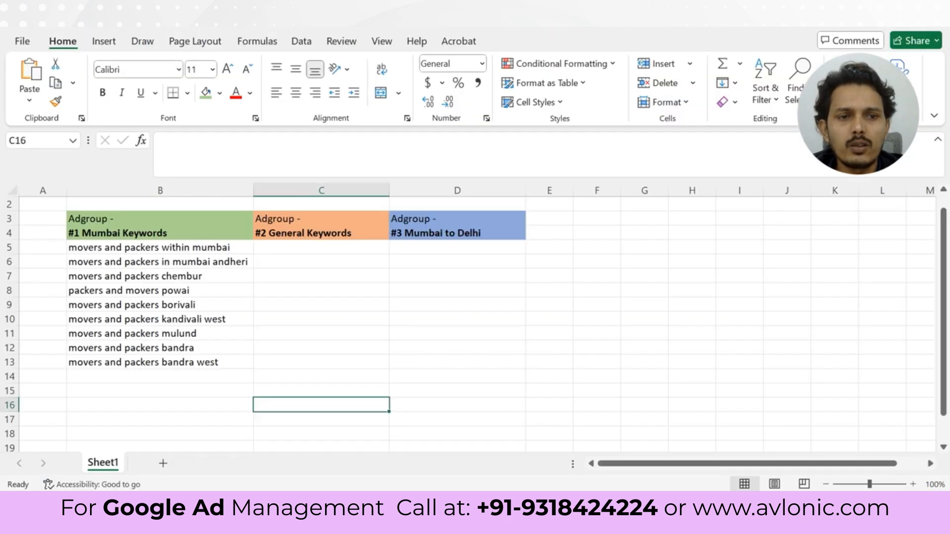
left_click(317, 251)
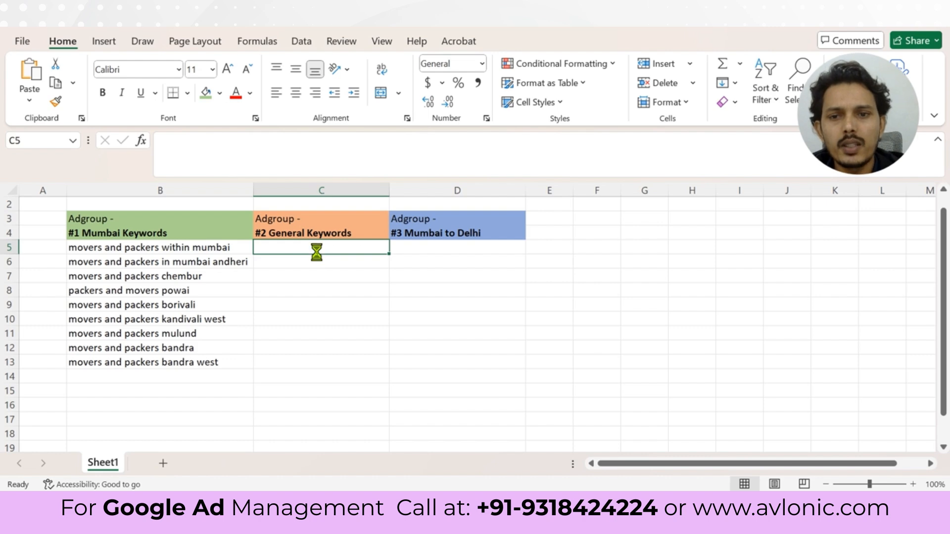
key("ctrl+v")
left_click(360, 408)
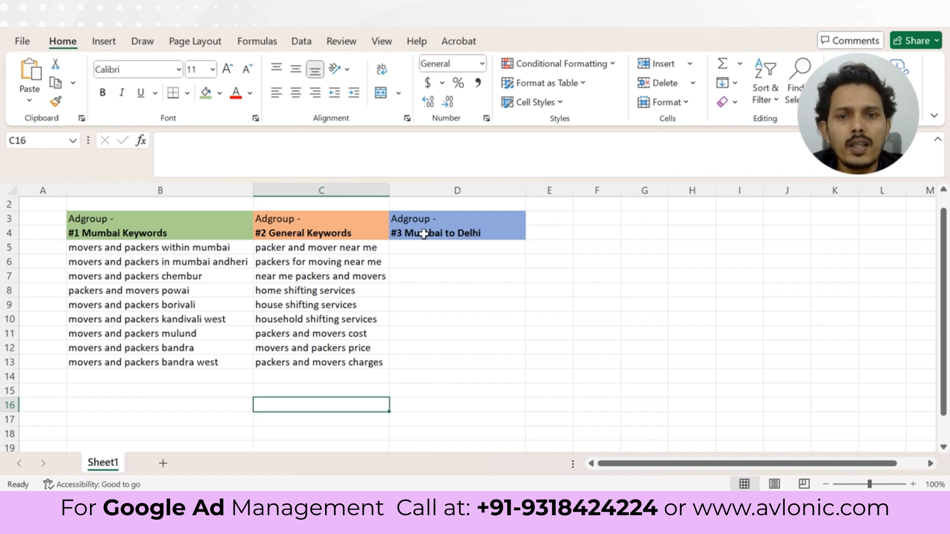
- Switch back to Keyword Planner and clear all the seed keywords from the search
key("alt+Tab")
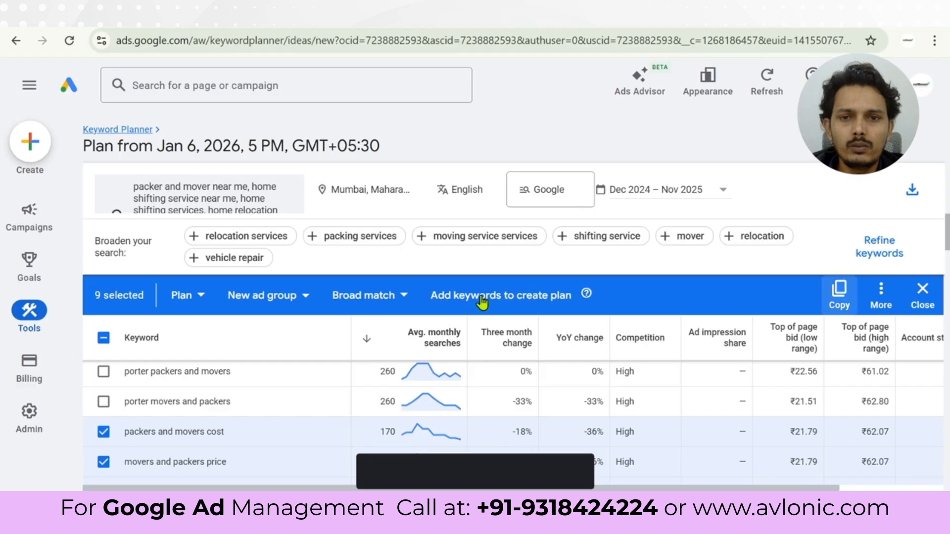
scroll(255, 180, "up", 5)
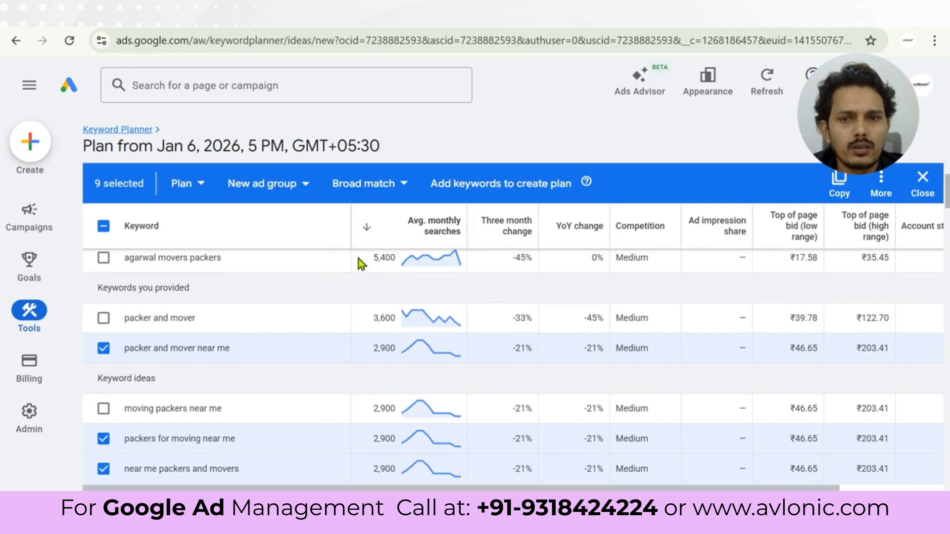
scroll(285, 261, "up", 10)
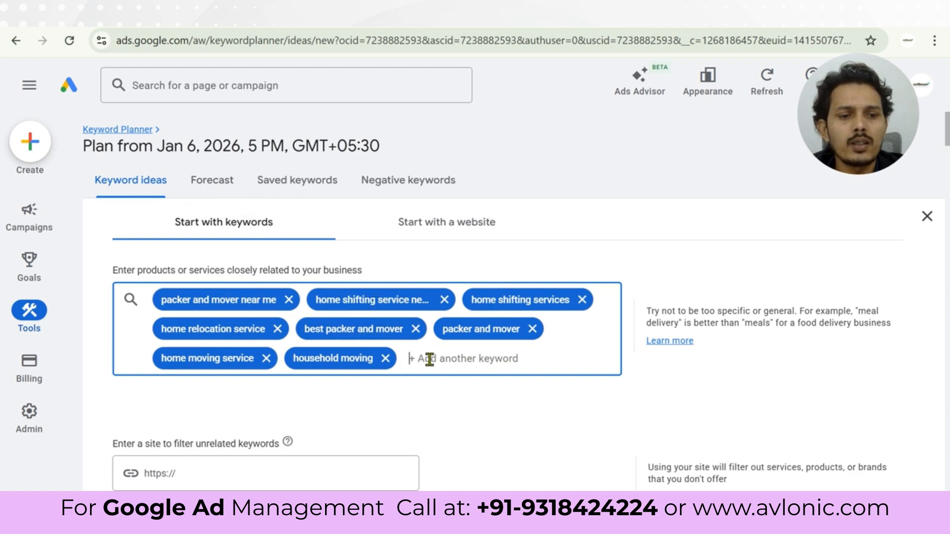
key("BackSpace")
key("BackSpace")
key("BackSpace")
key("BackSpace")
key("BackSpace")
key("BackSpace")
key("BackSpace")
key("BackSpace")
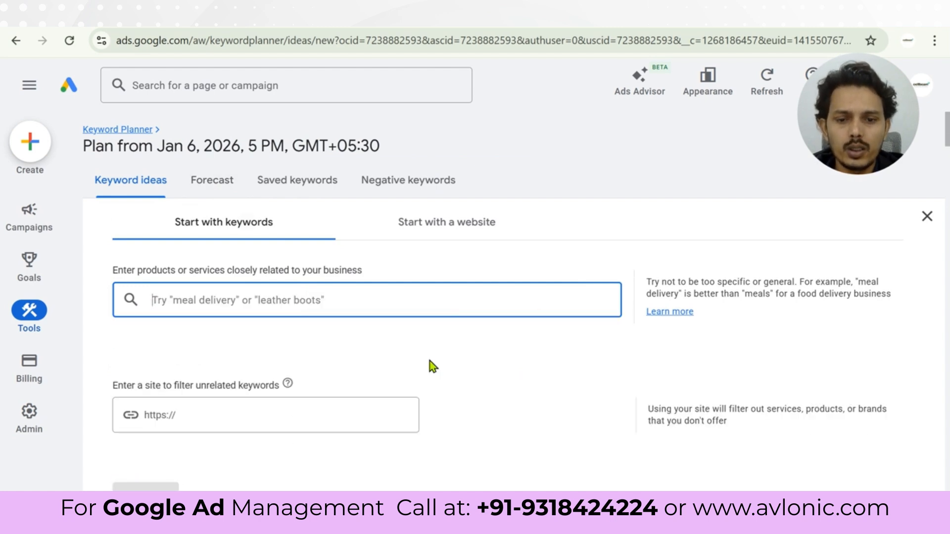
- Enter "mumbai to delhi packer and mover" and "mumbai to delhi moving service" as seed keywords
type("mumbai")
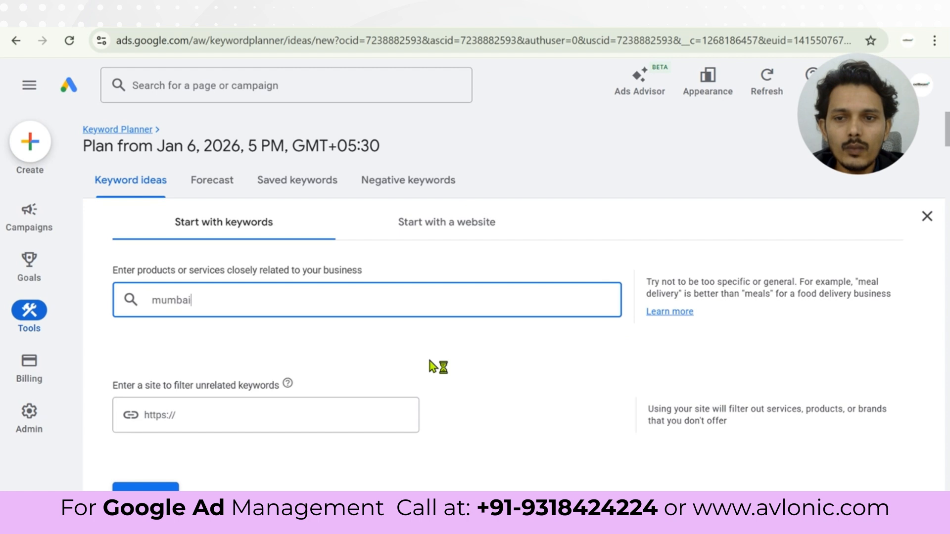
type(" to delhi ")
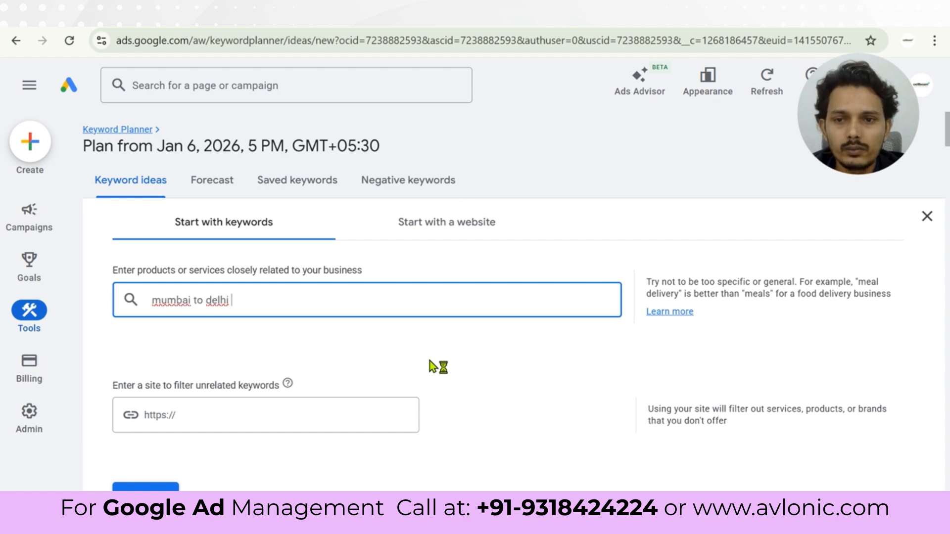
type("packer and mover")
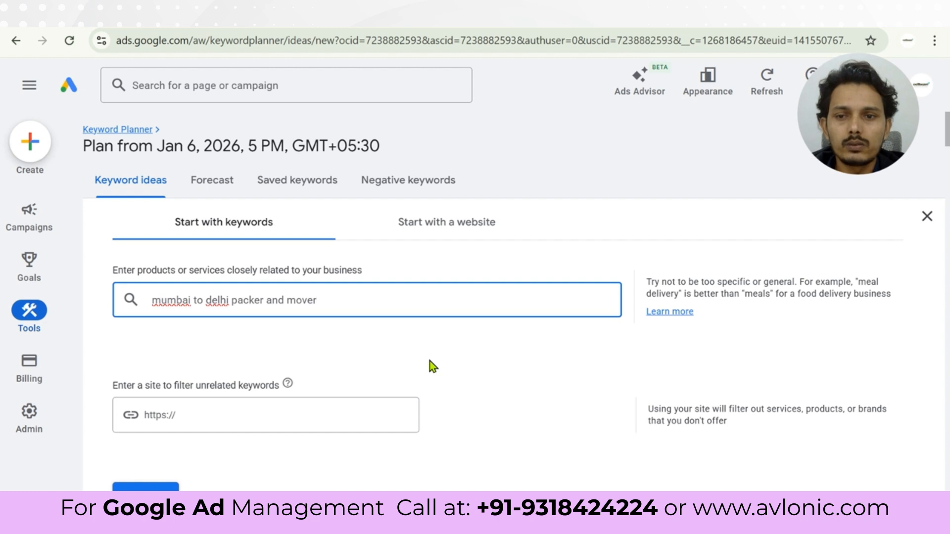
key("Return")
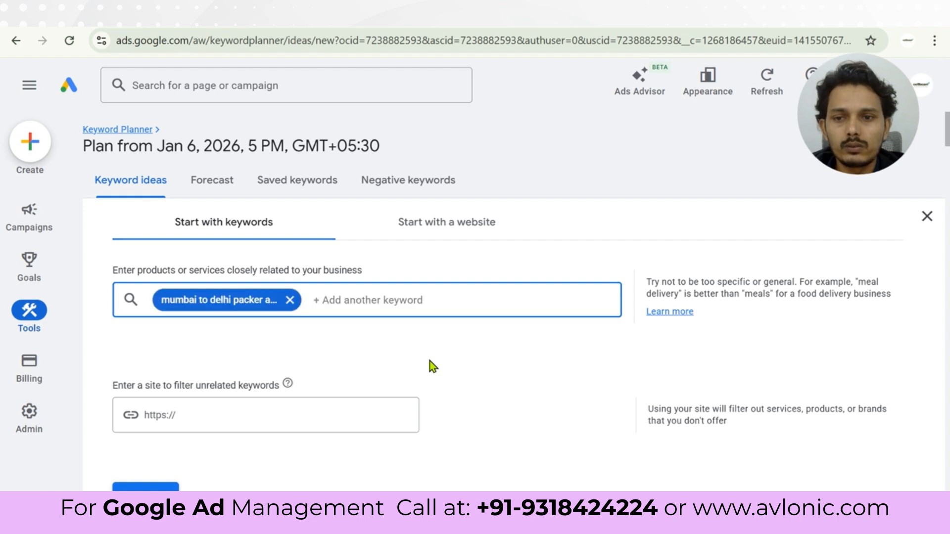
type("mumbai")
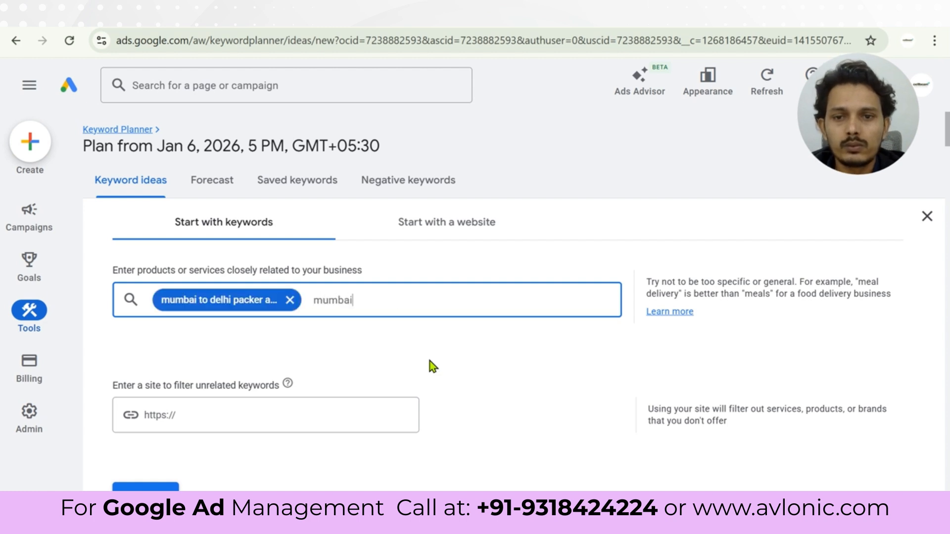
type(" to delhi moving")
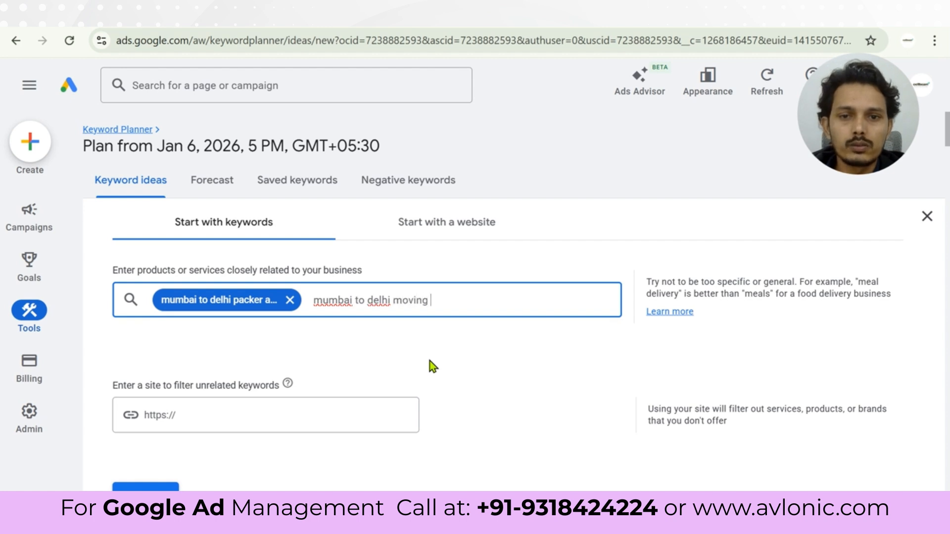
type(" service")
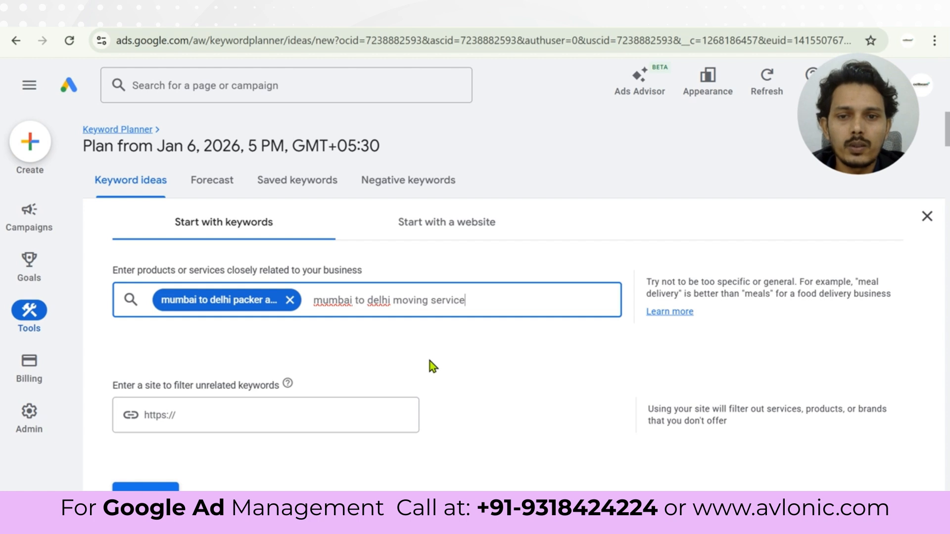
key("Return")
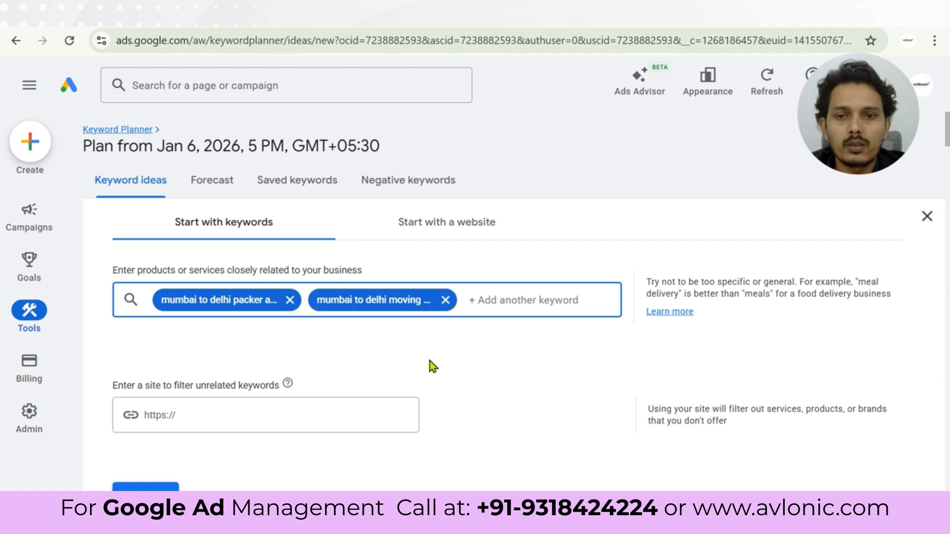
- Add the seed keyword "mumbai to delhi home shifting" and get the keyword results
type("mumbai to delhi ")
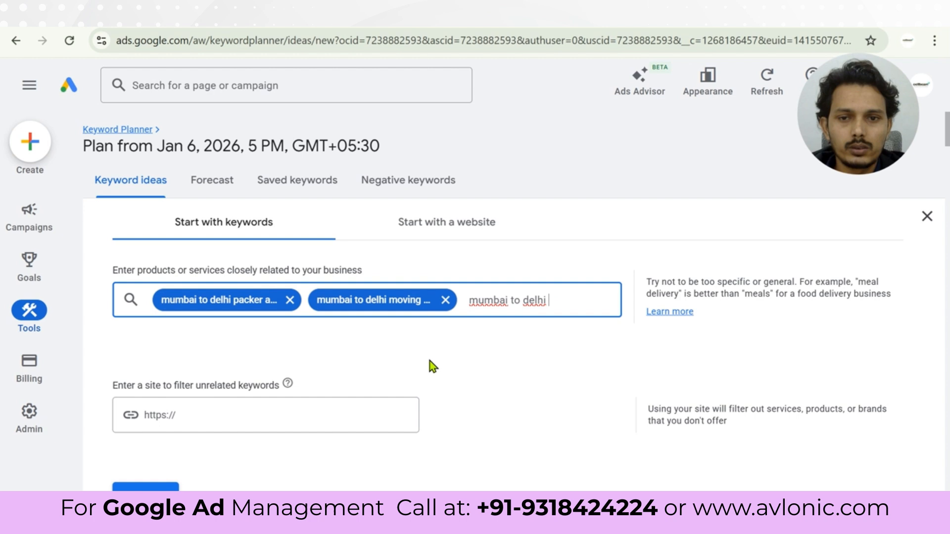
type("moving")
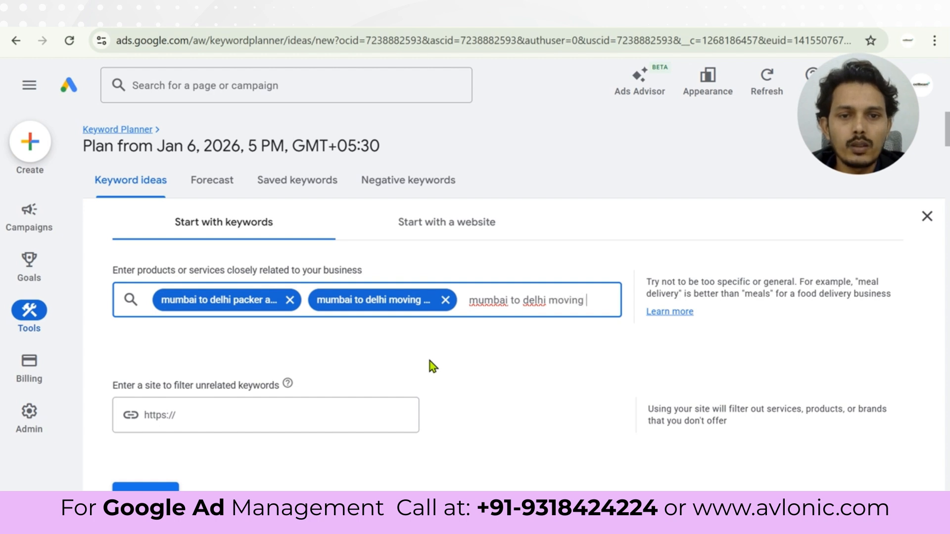
key("BackSpace")
key("BackSpace")
key("BackSpace")
key("BackSpace")
key("BackSpace")
key("BackSpace")
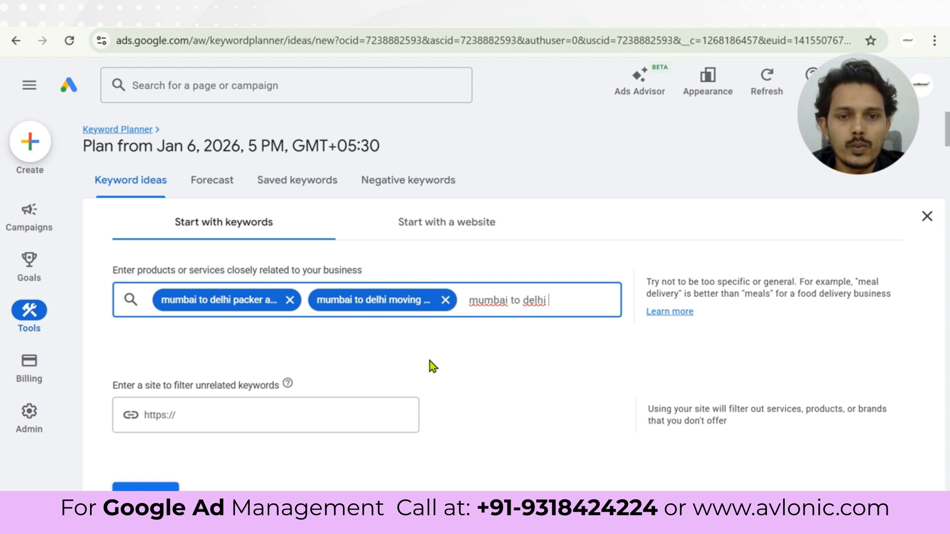
type("home shifting")
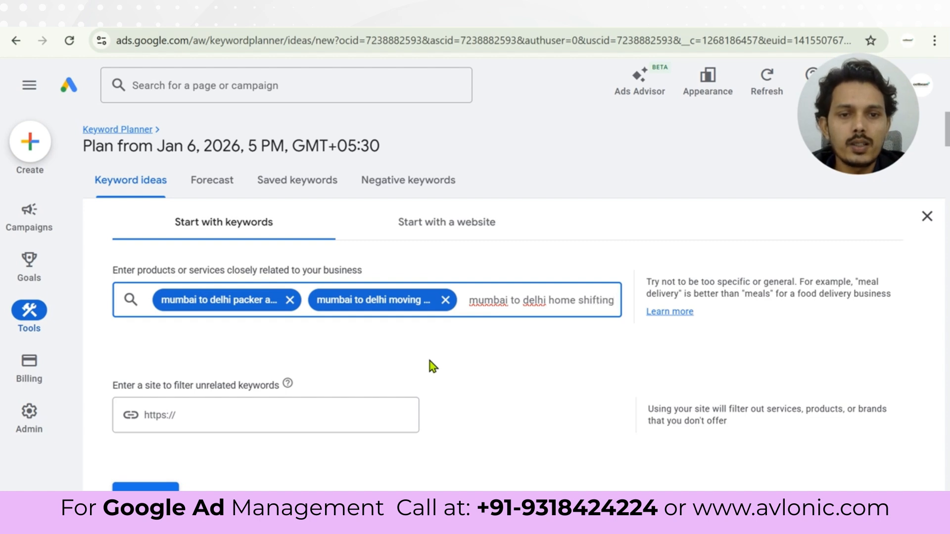
key("Return")
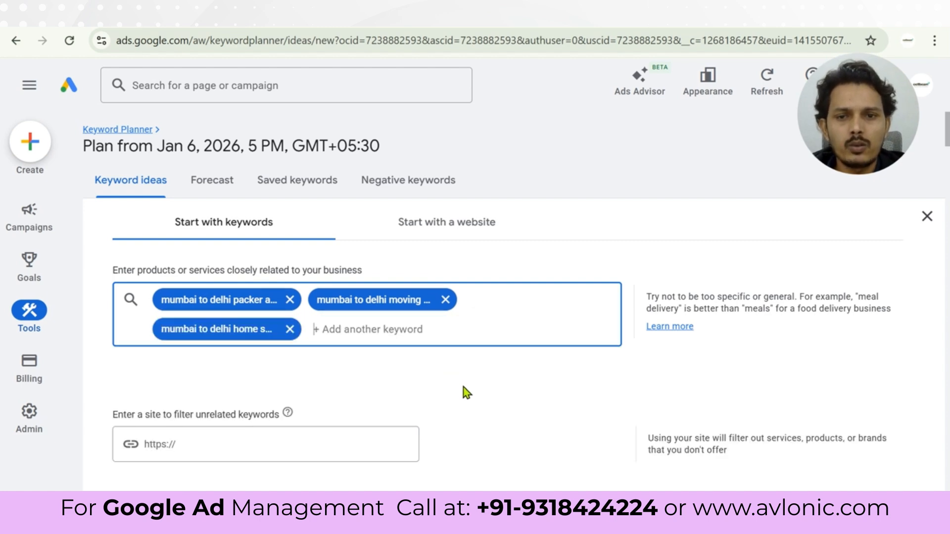
scroll(463, 387, "down", 2)
left_click(156, 446)
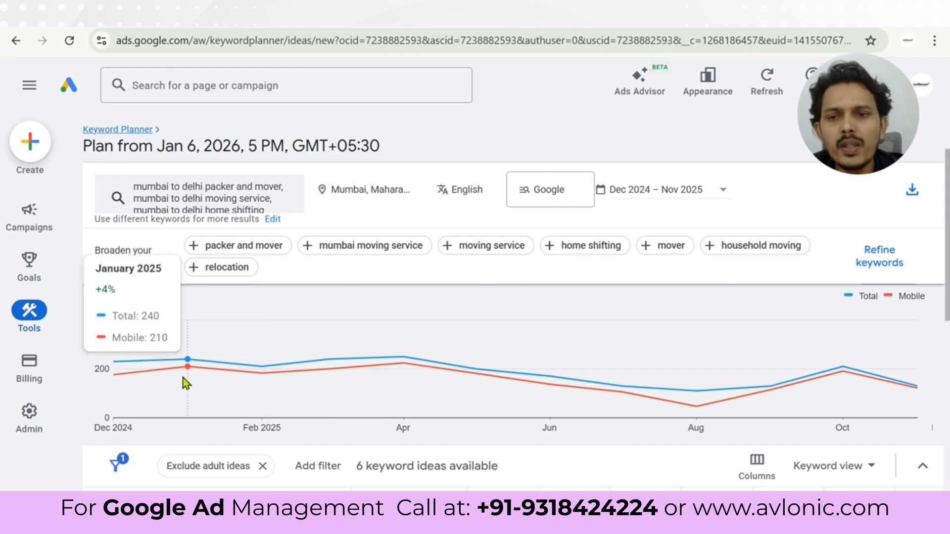
- Review the Mumbai to Delhi keyword ideas along with their monthly searches, competition and bid ranges
scroll(258, 392, "down", 3)
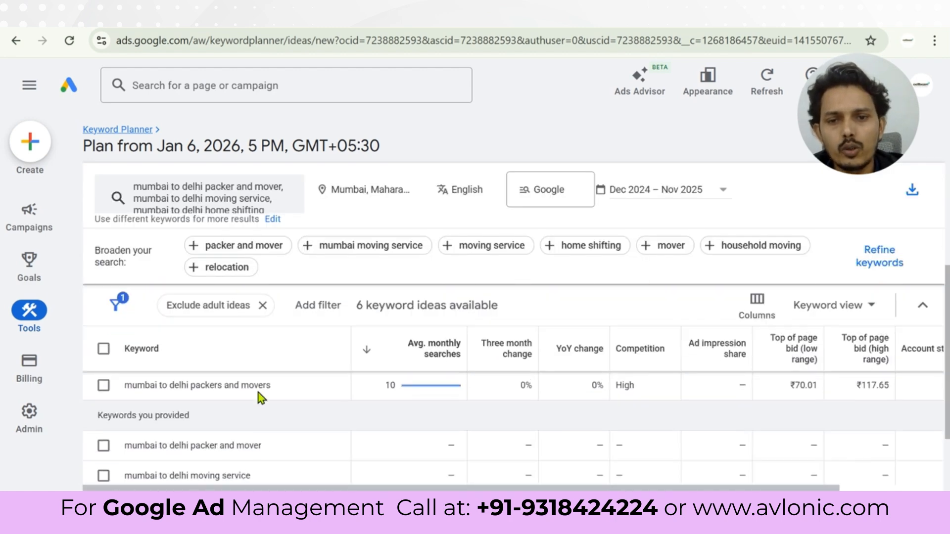
scroll(258, 393, "down", 5)
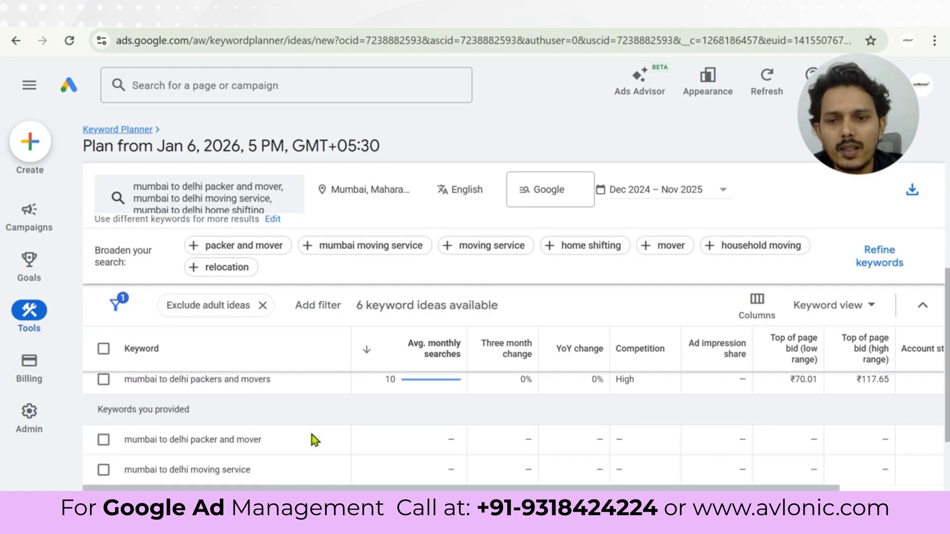
scroll(312, 435, "down", 2)
scroll(312, 435, "up", 3)
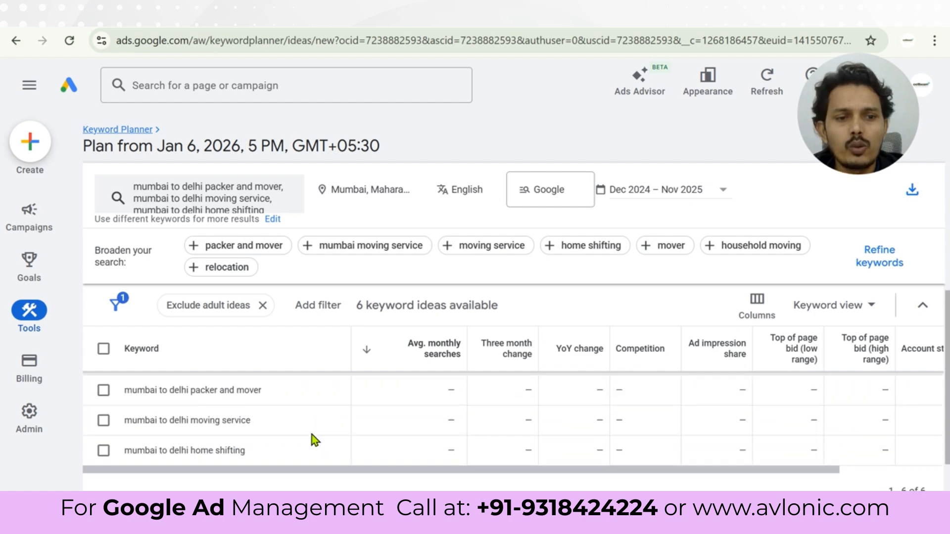
scroll(312, 435, "up", 3)
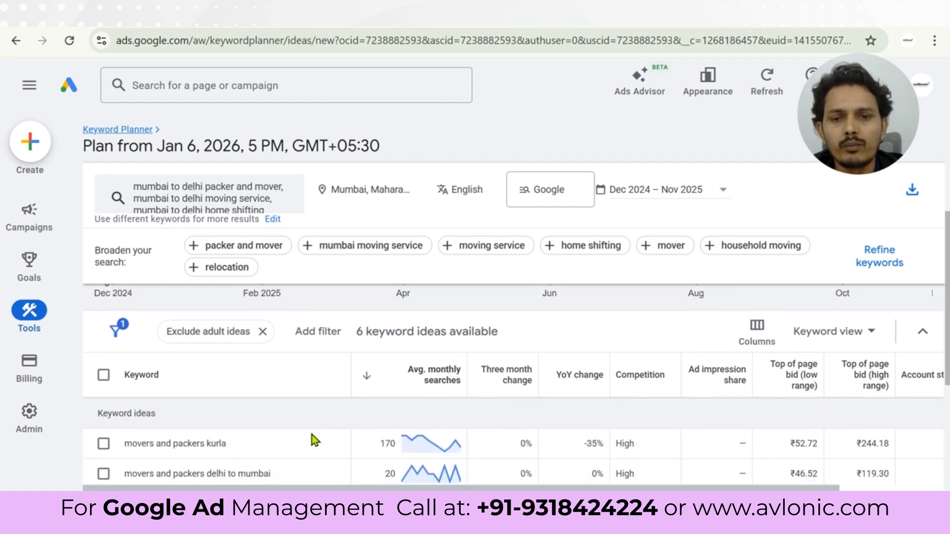
scroll(312, 435, "down", 1)
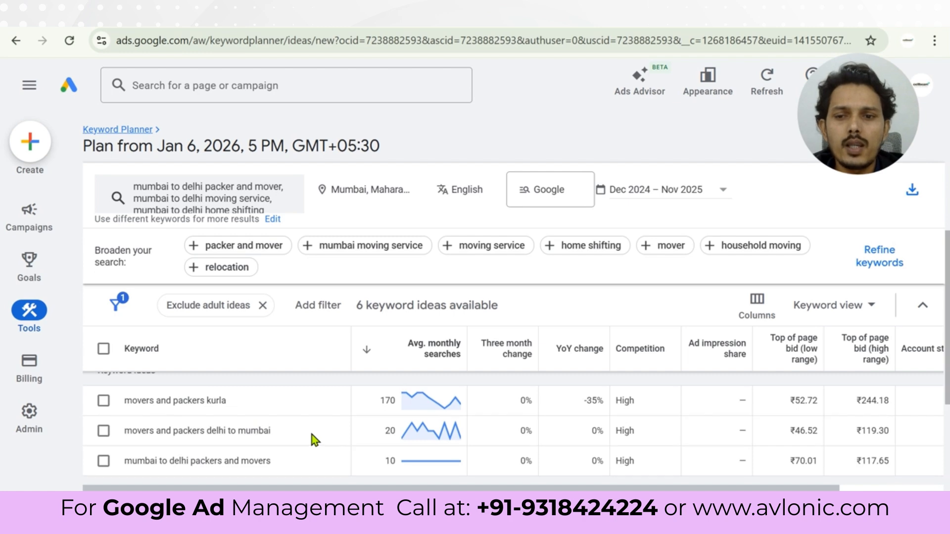
scroll(312, 435, "down", 1)
scroll(312, 434, "up", 1)
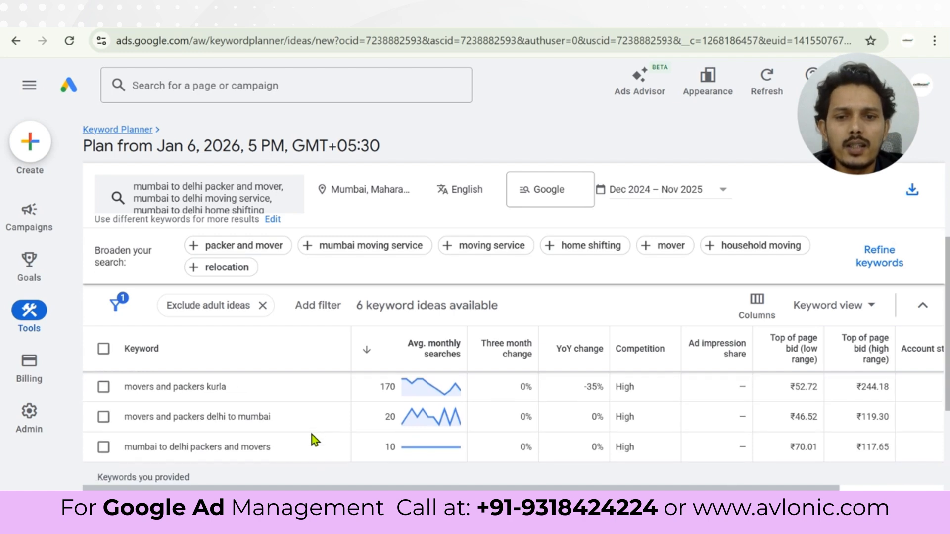
scroll(311, 434, "up", 1)
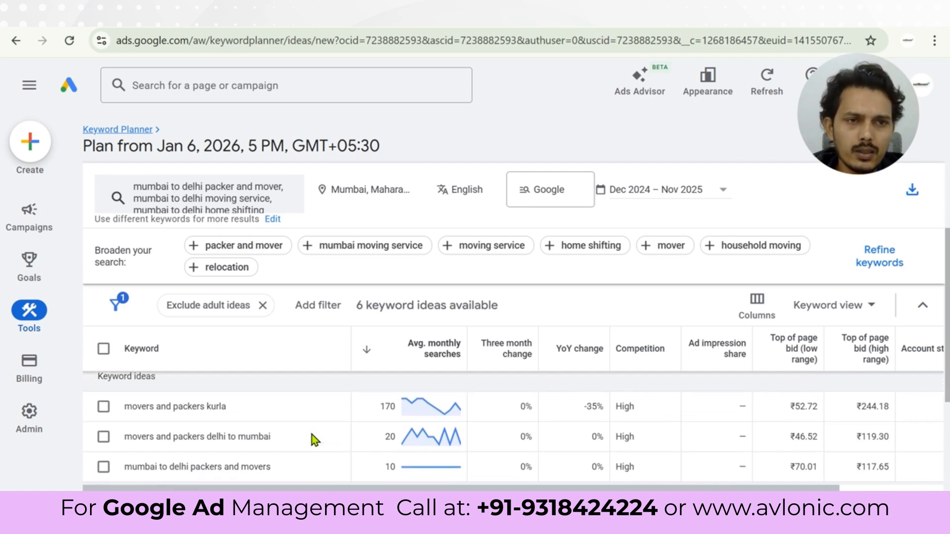
scroll(312, 434, "down", 1)
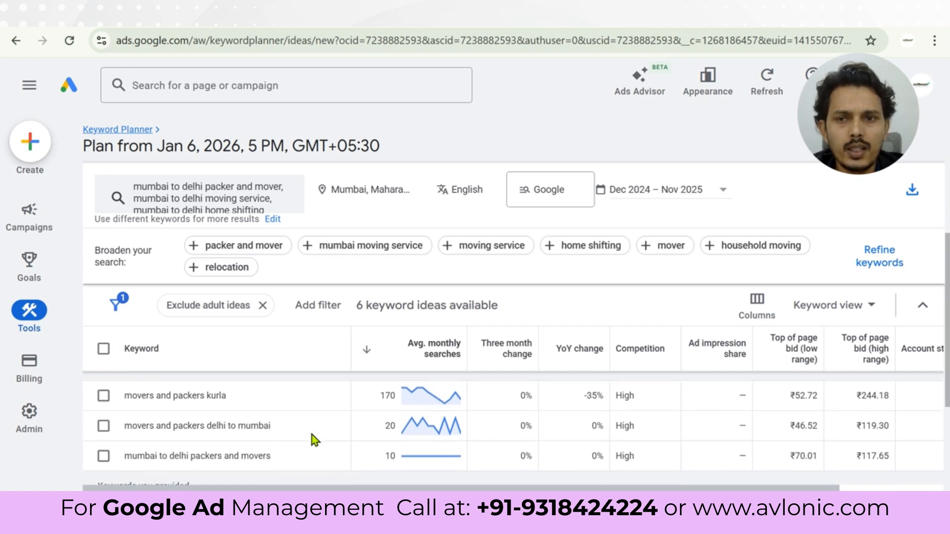
- Reopen the seed keywords for editing and change the packer and mover keyword to "mumbai to pune packer and mover"
scroll(311, 435, "up", 1)
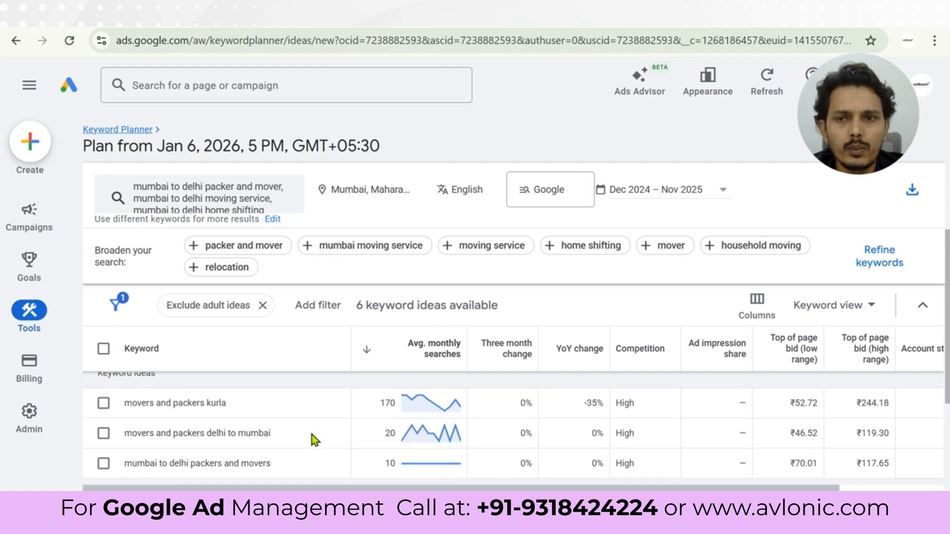
left_click(244, 203)
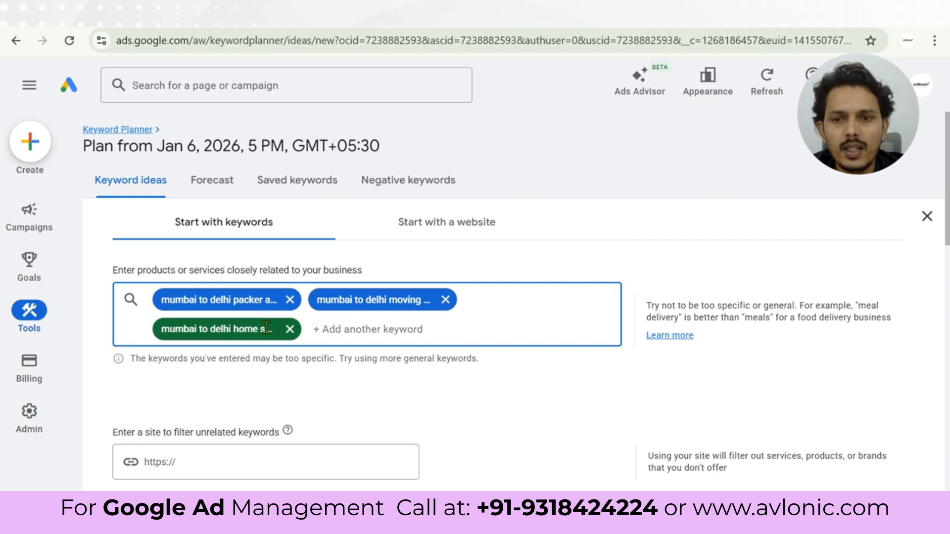
left_click(224, 301)
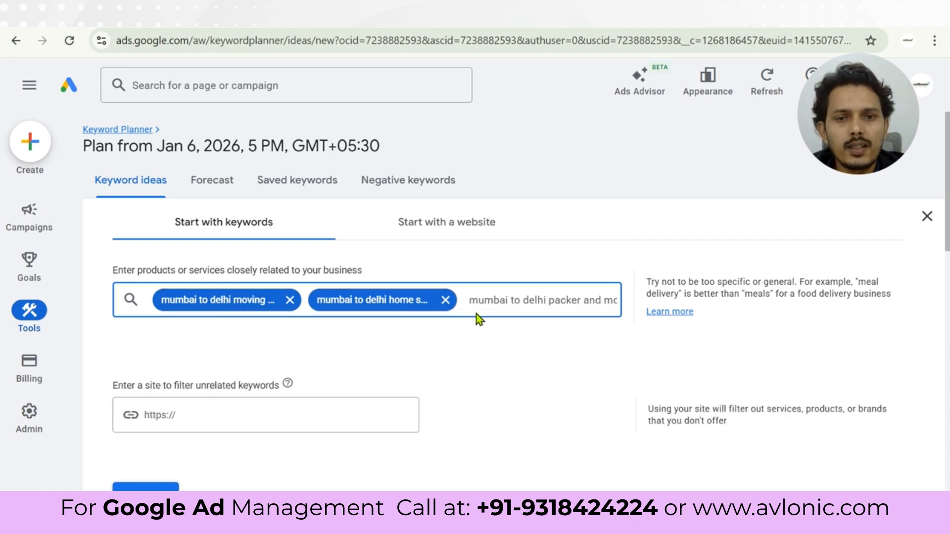
double_click(537, 300)
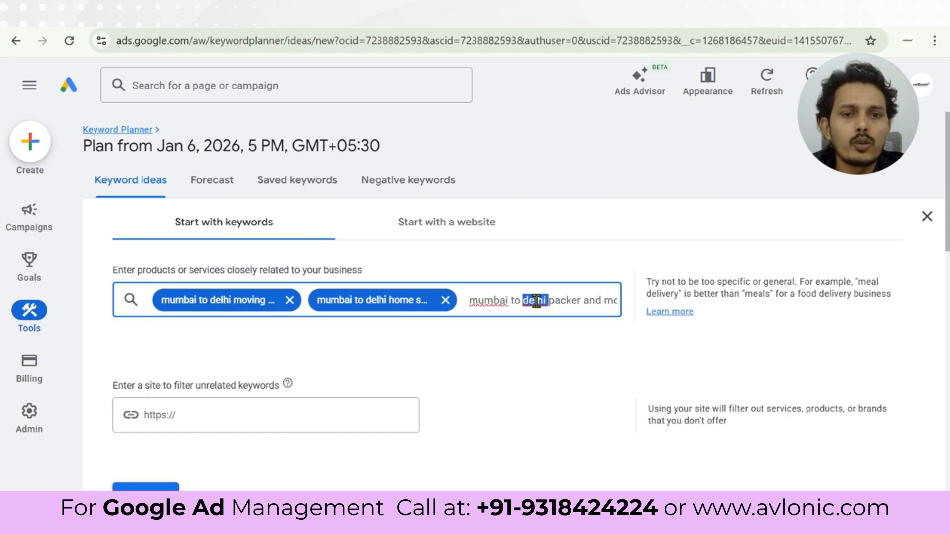
type("pune")
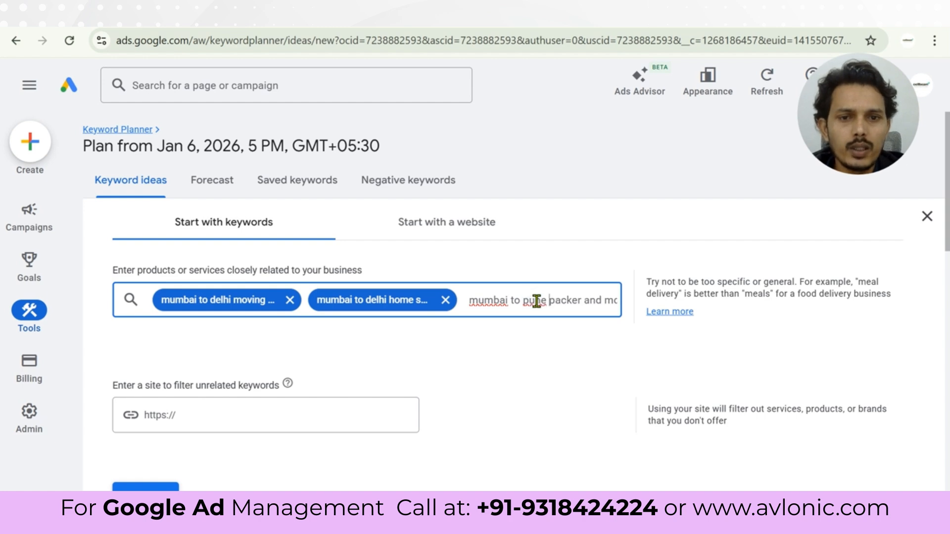
key("Return")
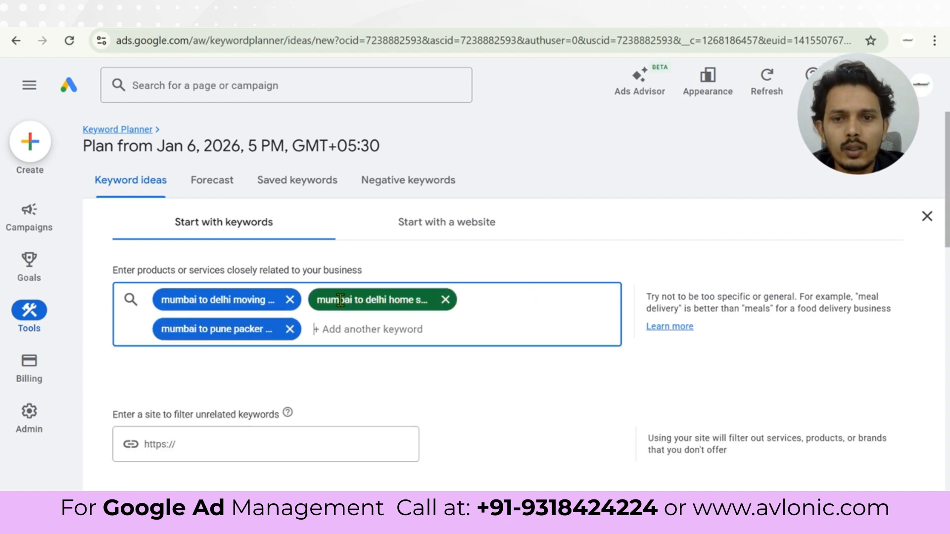
- Change the Pune seed keyword to "mumbai to bangalore packer and mover"
left_click(218, 335)
double_click(532, 299)
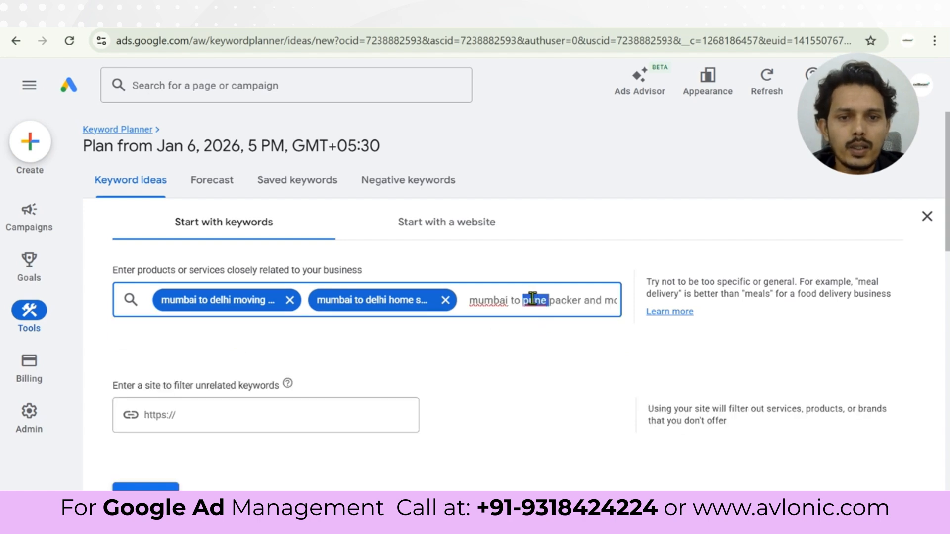
type("bangalore")
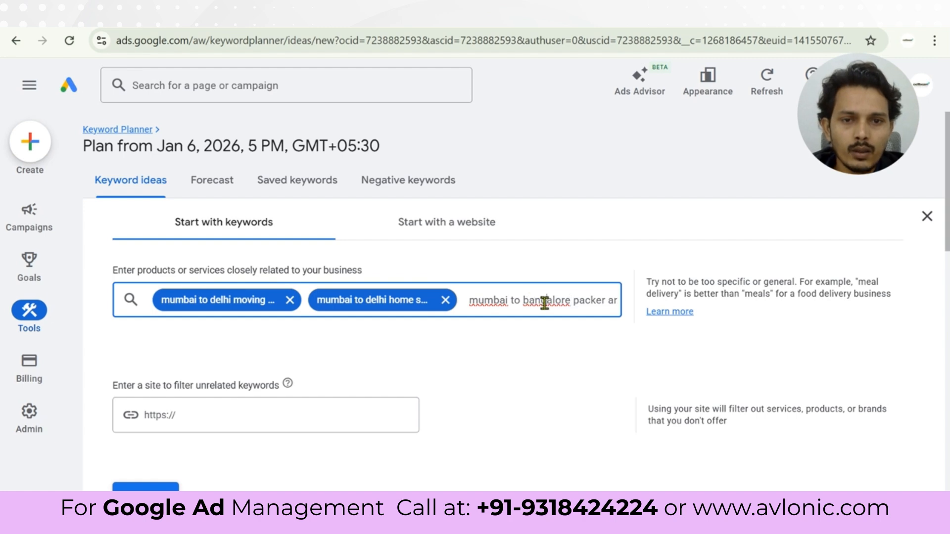
double_click(544, 302)
key("Return")
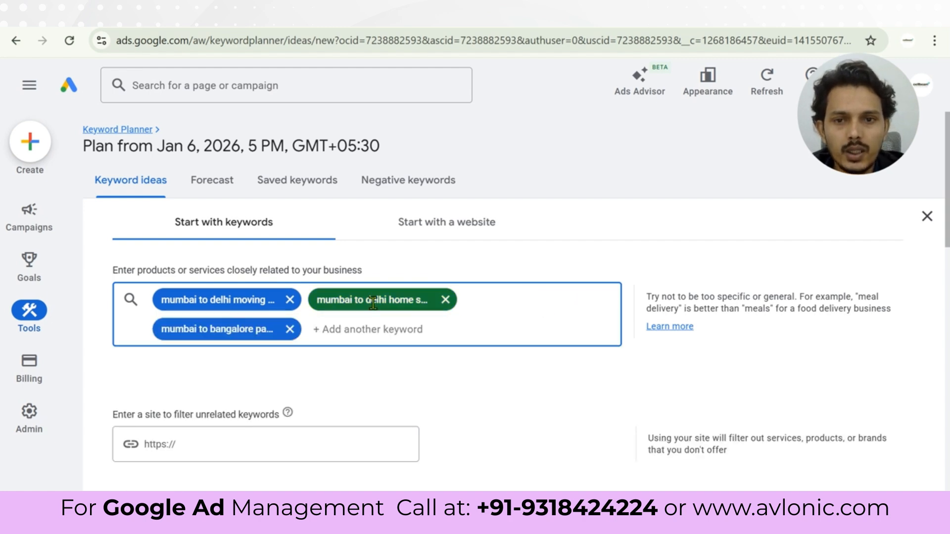
- Change the home shifting seed keyword to "mumbai to bangalore home shifting"
left_click(381, 299)
double_click(534, 301)
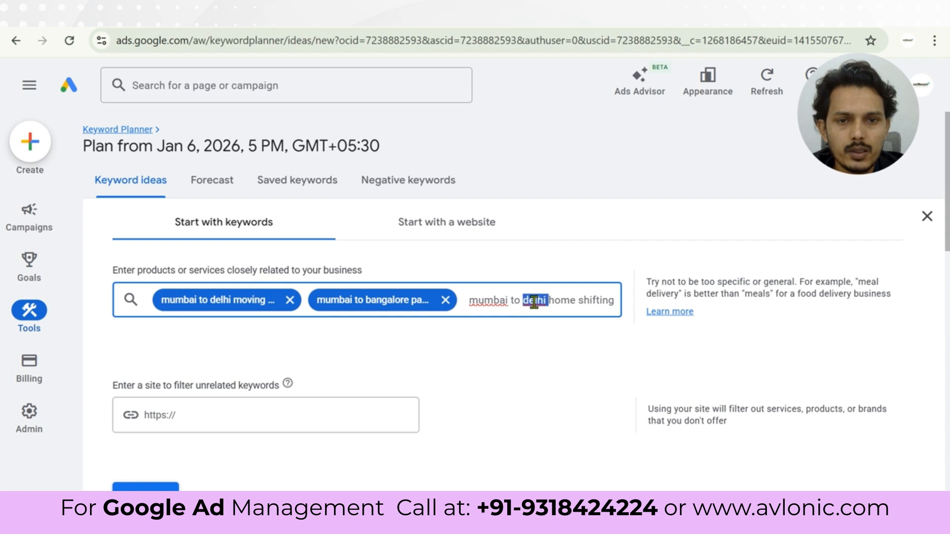
type("bangalore")
key("Return")
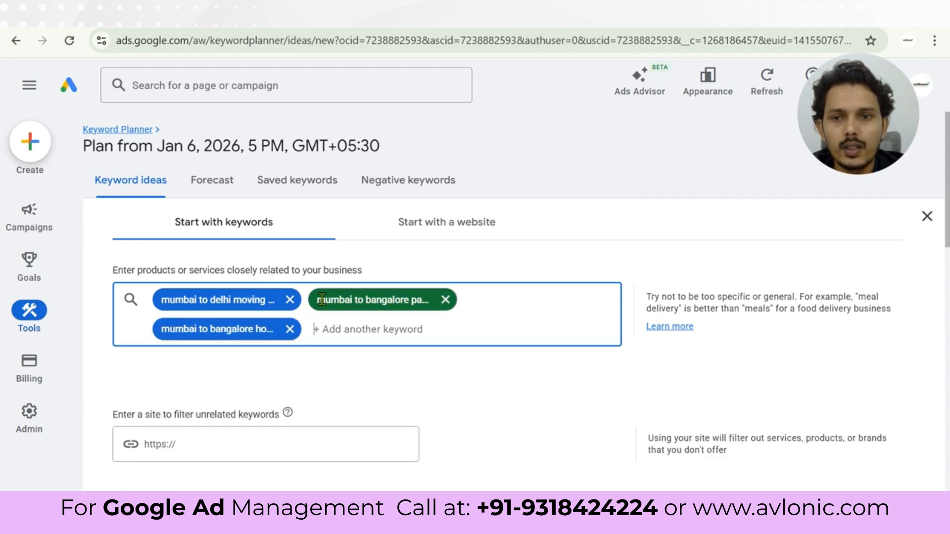
- Change the moving service seed keyword from Delhi to Bangalore and get the keyword results
left_click(251, 296)
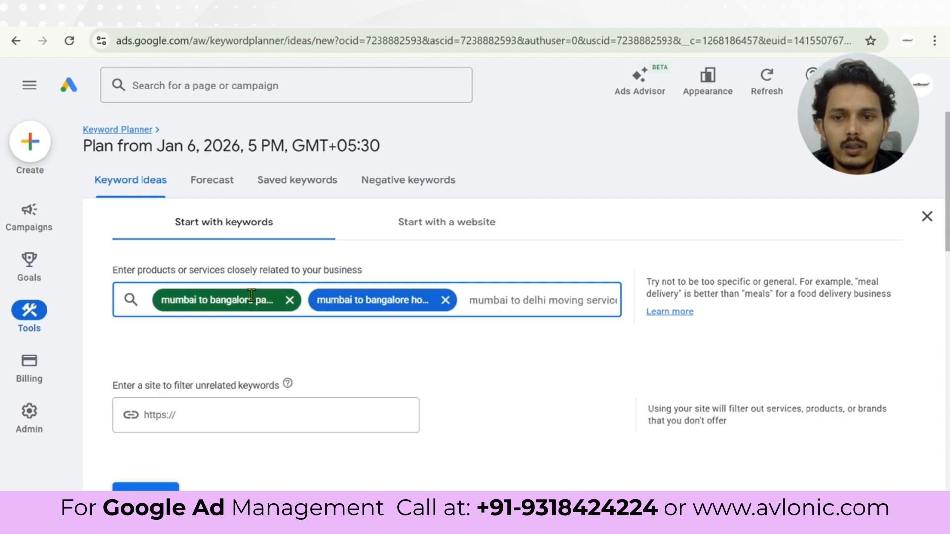
double_click(530, 297)
type("bangalore moving s")
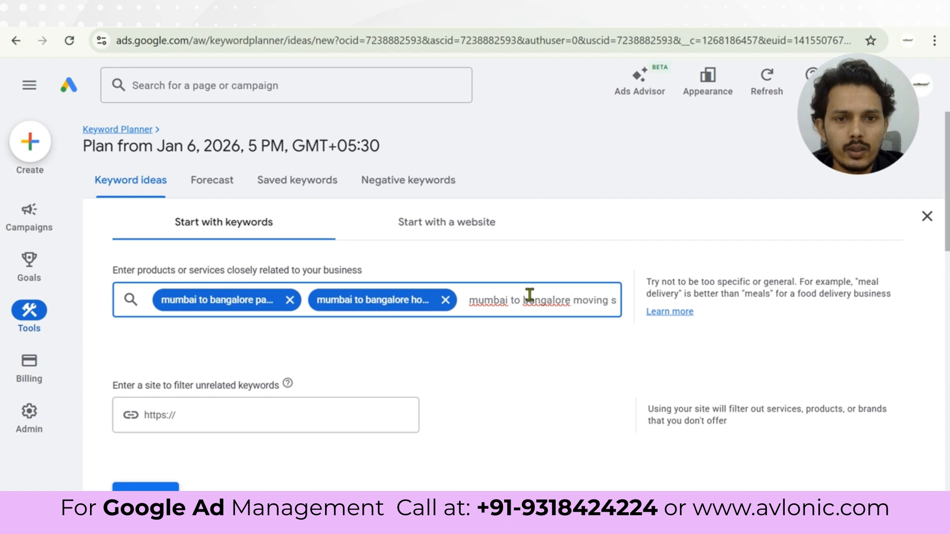
key("Return")
scroll(540, 358, "down", 3)
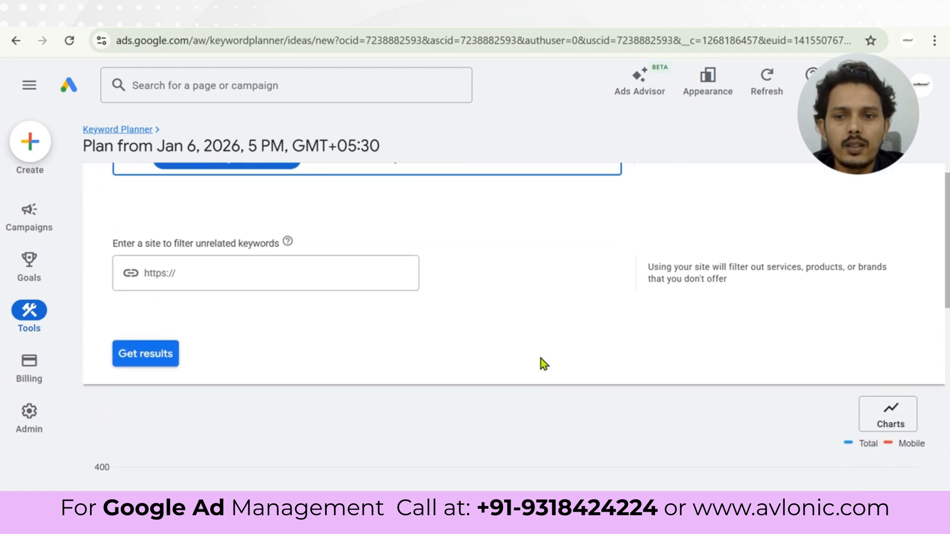
left_click(155, 355)
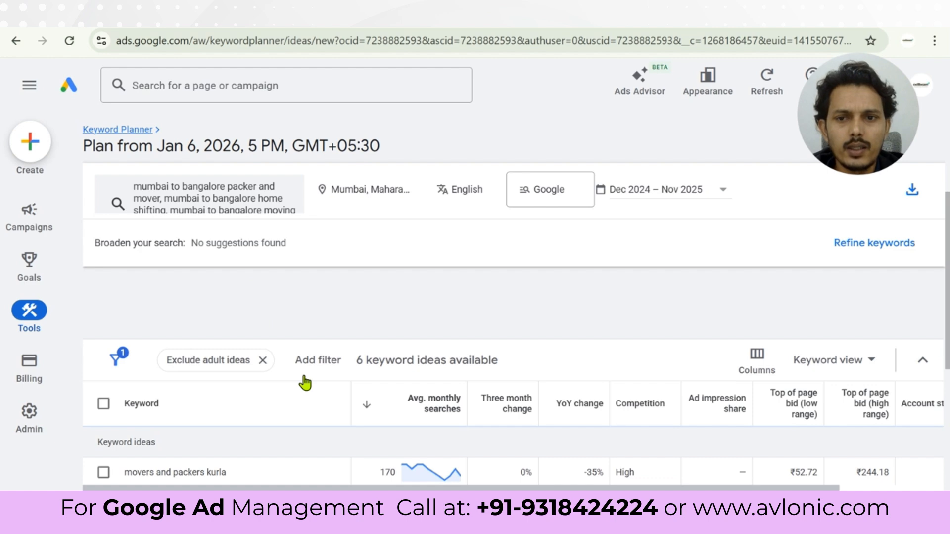
- Review the keyword ideas and select the ten Mumbai and Bangalore ones, starting with "packers and movers mumbai to bangalore"
scroll(231, 335, "up", 2)
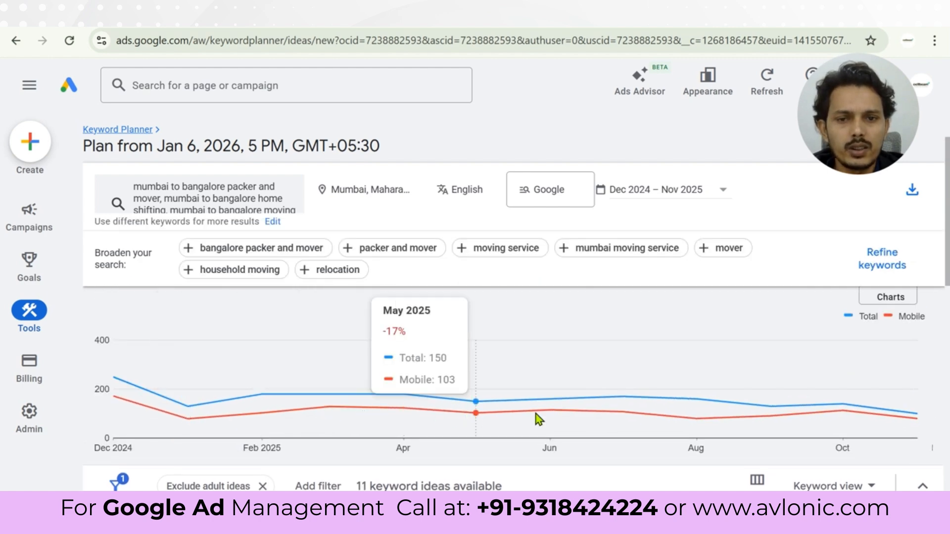
scroll(347, 420, "down", 6)
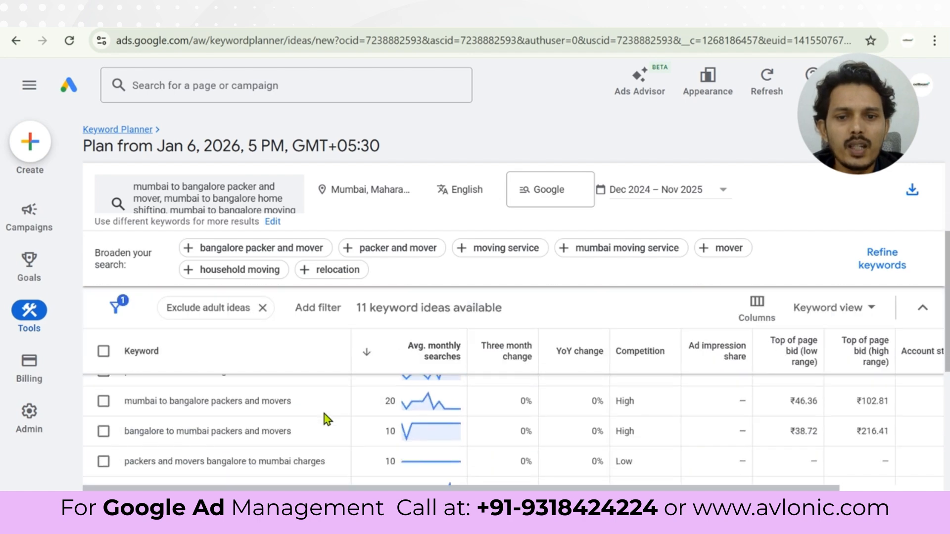
scroll(326, 418, "up", 1)
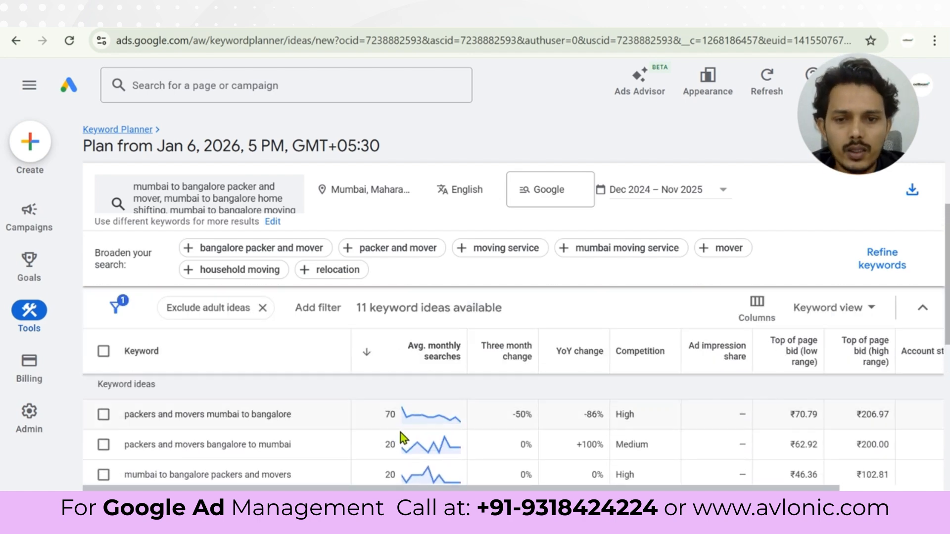
scroll(366, 426, "down", 1)
scroll(367, 424, "down", 1)
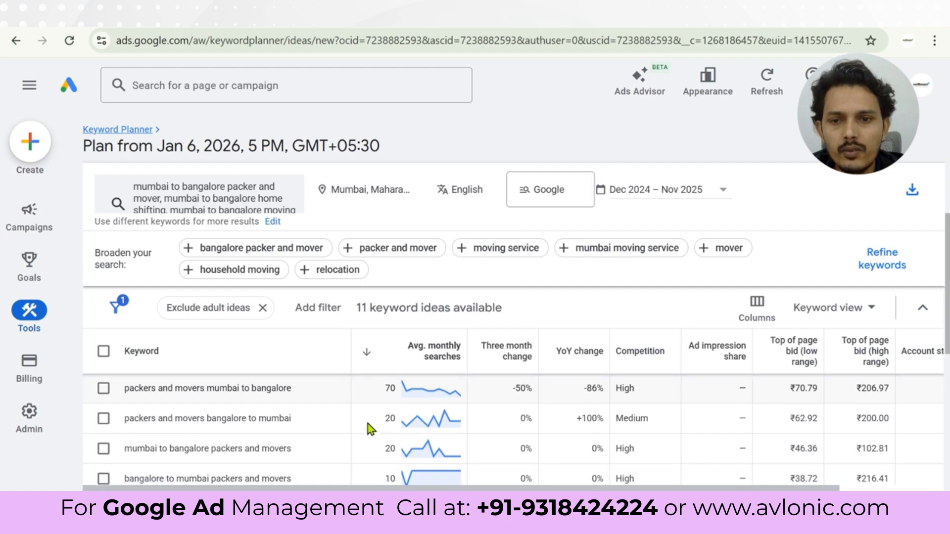
left_click(104, 391)
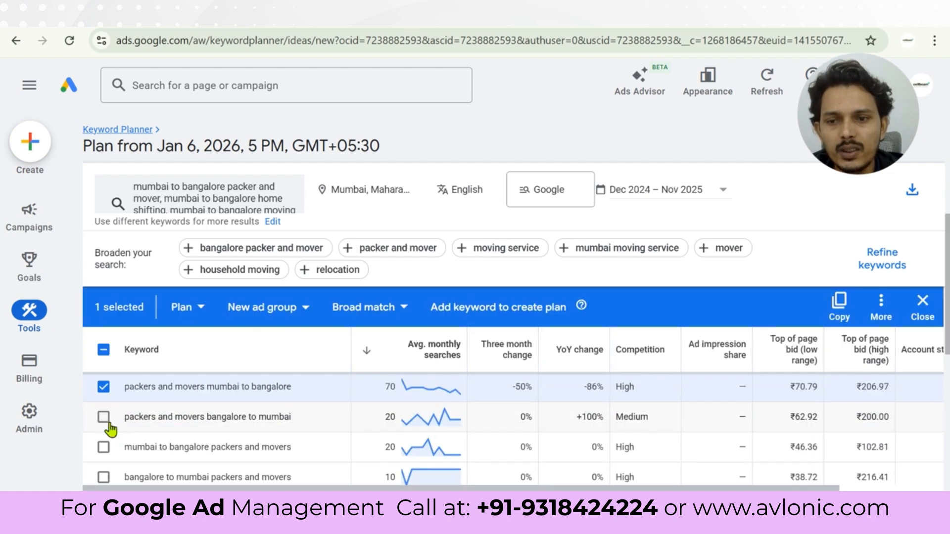
left_click(104, 418)
left_click(104, 448)
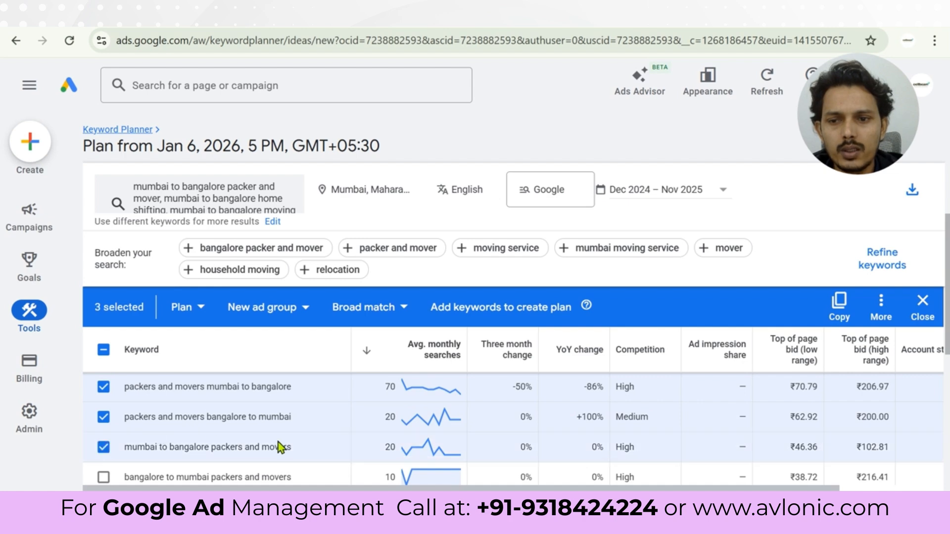
scroll(278, 442, "down", 1)
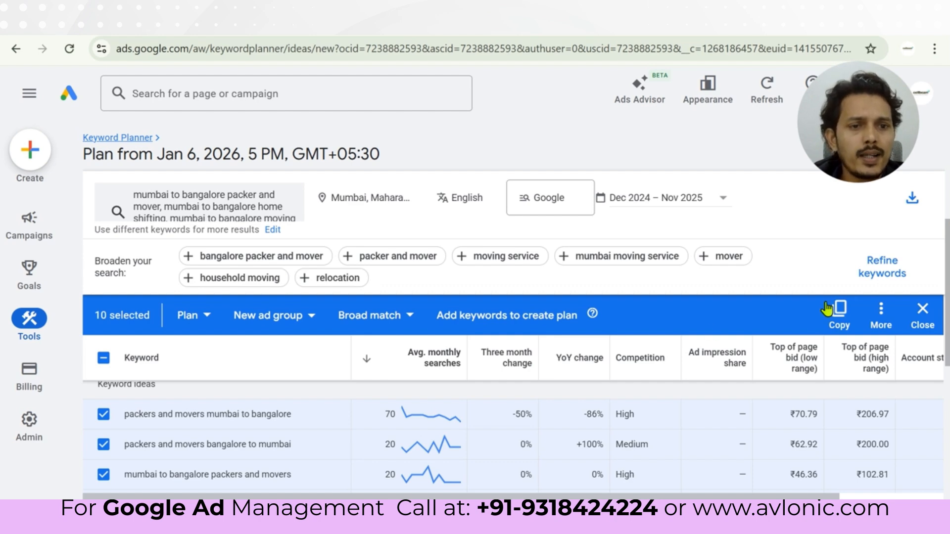
- Copy the selected keywords, switch to Excel and paste them under the third ad group heading, starting in cell D5
left_click(839, 312)
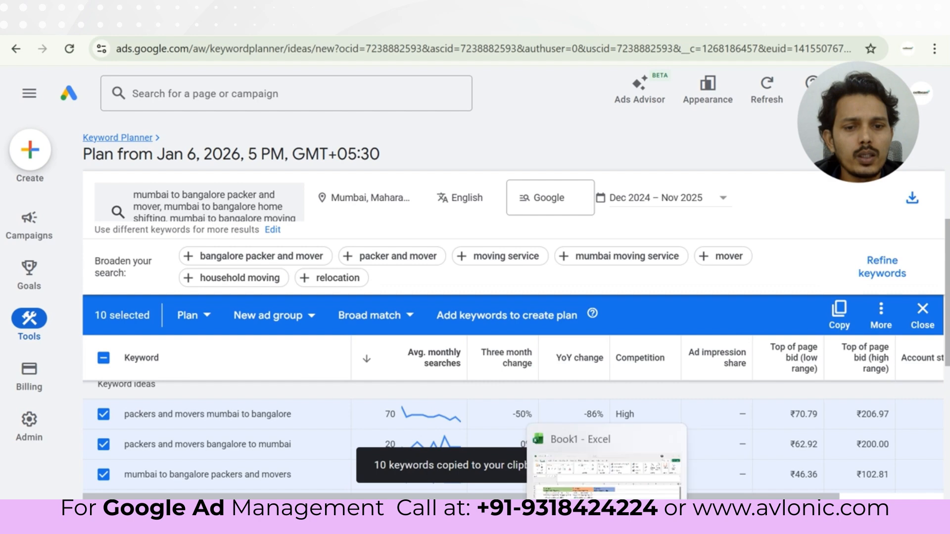
left_click(564, 482)
left_click(409, 257)
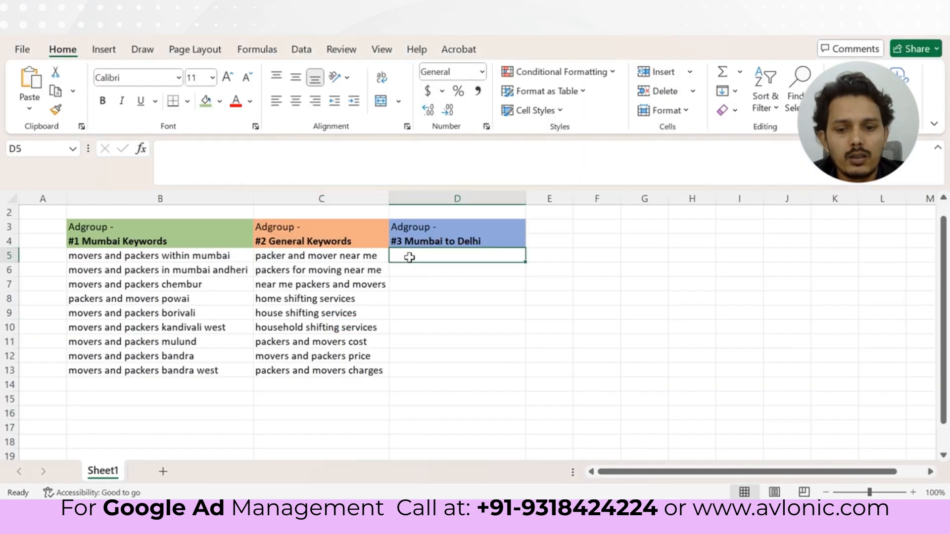
key("ctrl+v")
- Rename the third ad group heading in cell D4 as "#3 Mumbai to Bangalore"
left_click(470, 242)
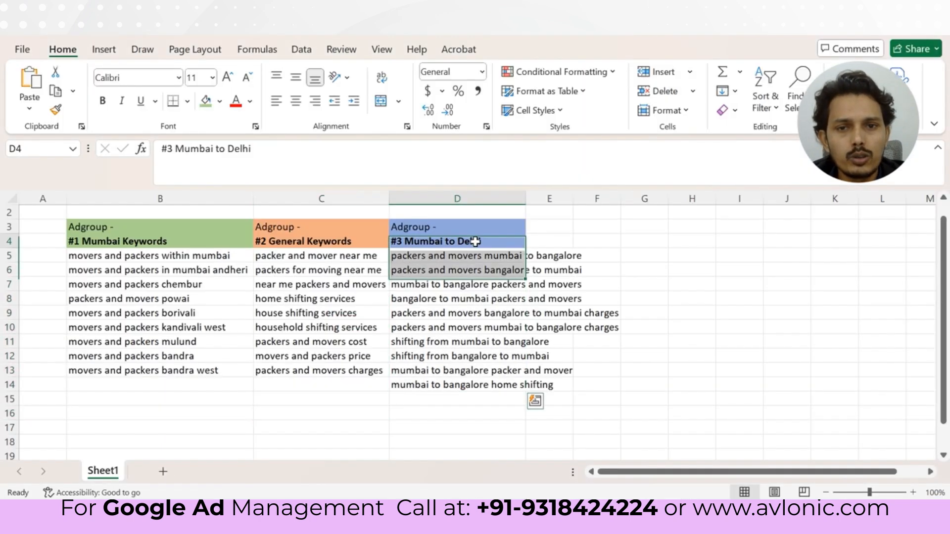
double_click(489, 241)
key("BackSpace")
key("BackSpace")
key("BackSpace")
key("BackSpace")
key("BackSpace")
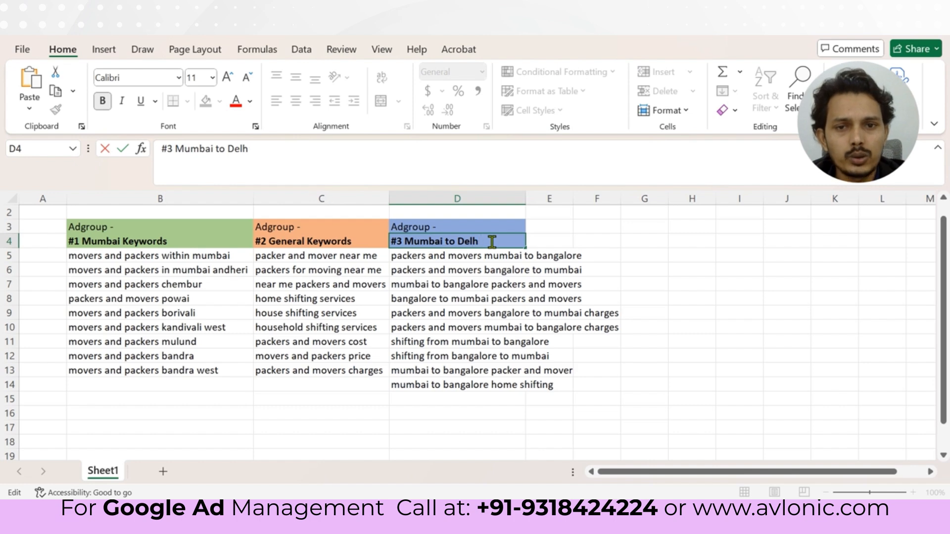
type("Bangalore")
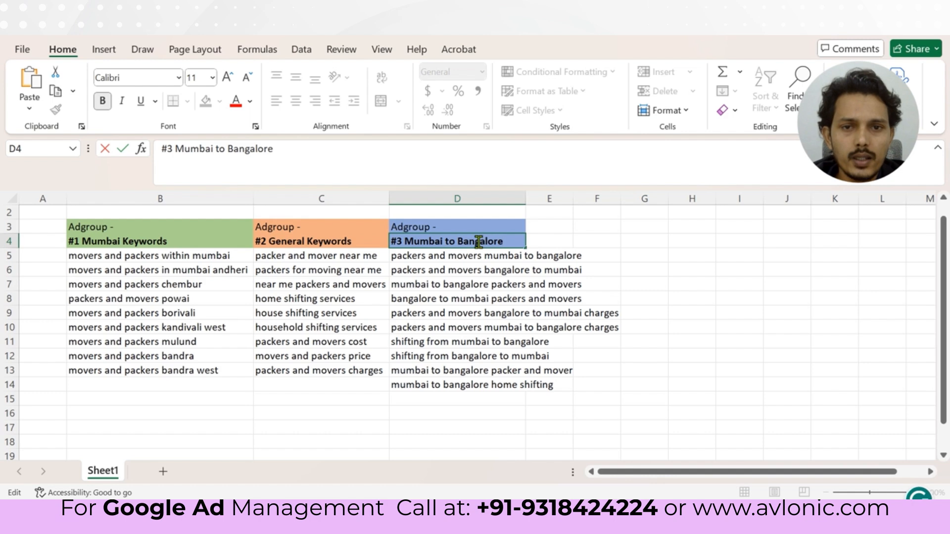
double_click(479, 241)
left_click(548, 425)
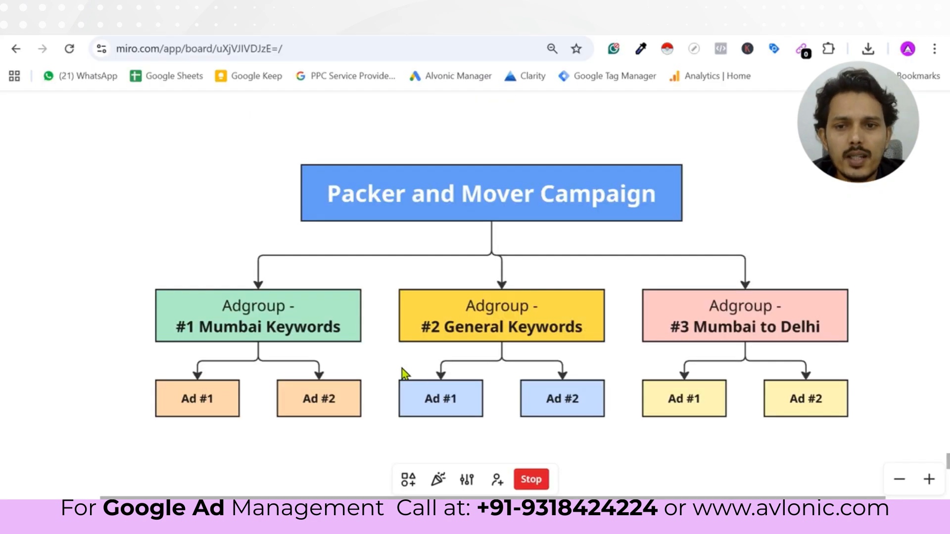
- On the Miro campaign diagram, change the third ad group's label to "#3 Mumbai to Bangalore"
left_click(808, 322)
left_click(809, 337)
left_click(806, 327)
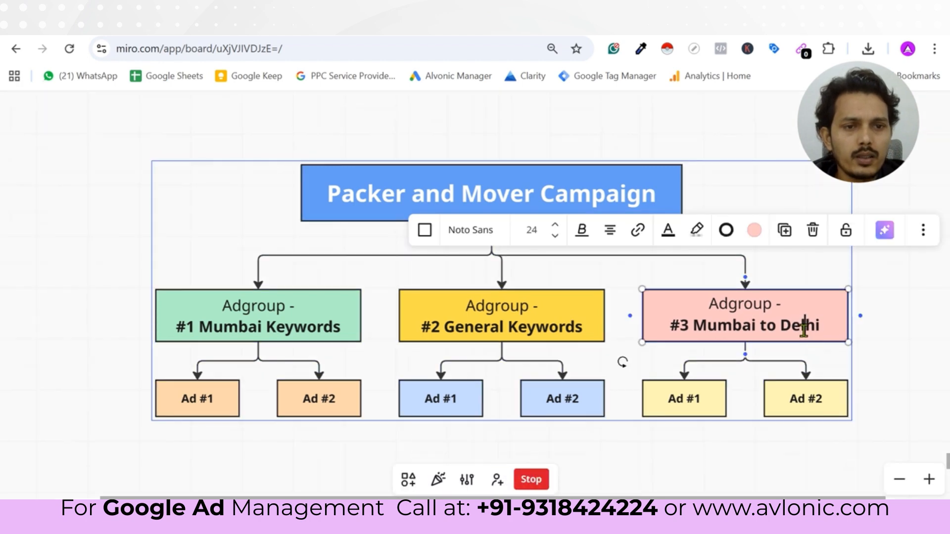
double_click(803, 329)
type("Bangalore")
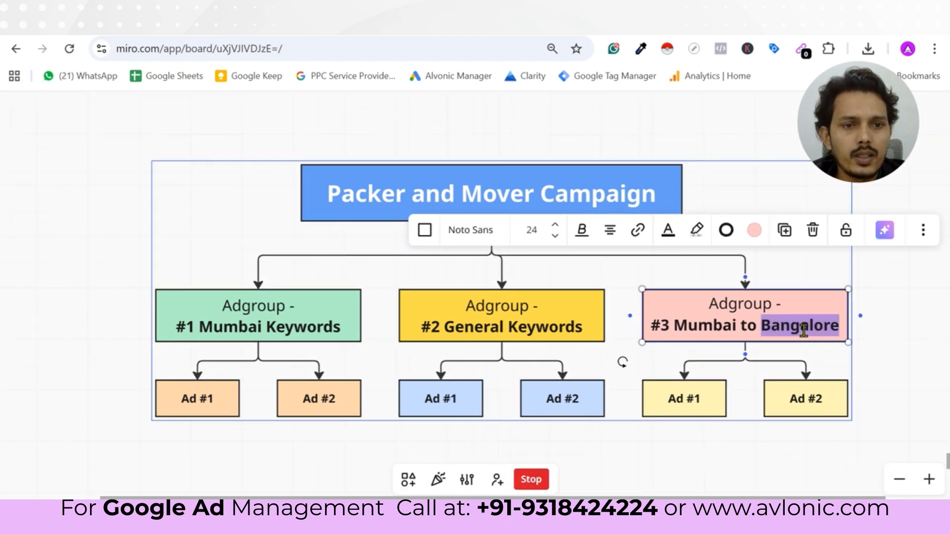
left_click(777, 460)
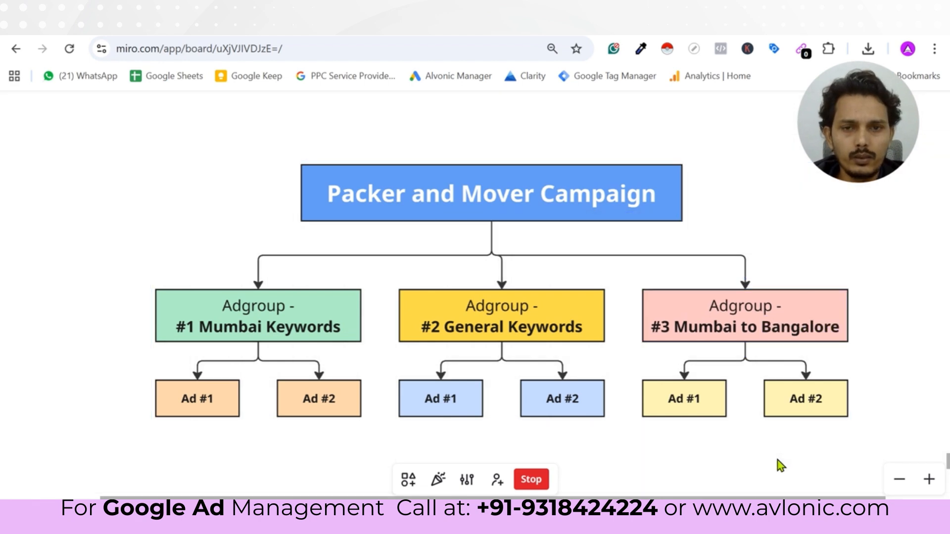
- Switch back to Excel and widen column D until the Mumbai to Bangalore keywords fit inside it
key("alt+Tab")
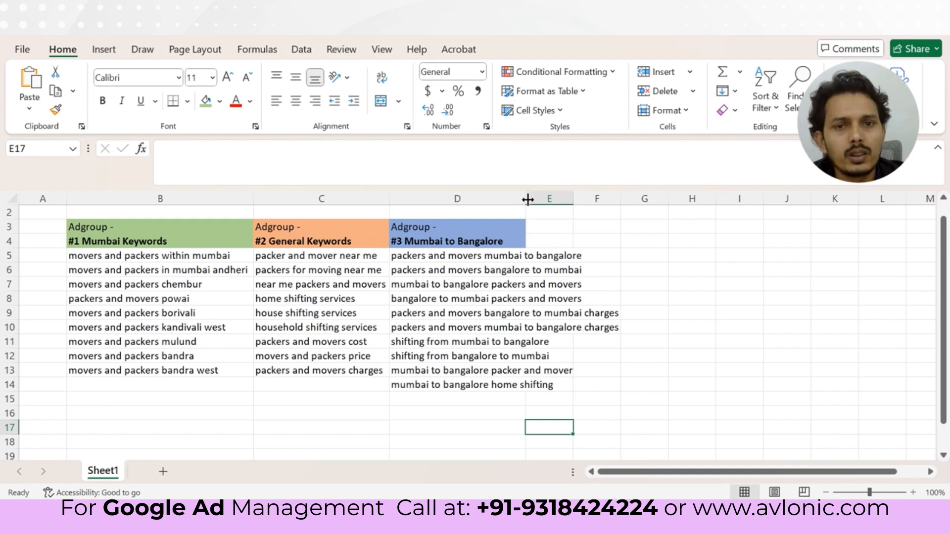
left_click_drag(526, 198, 626, 198)
left_click(653, 411)
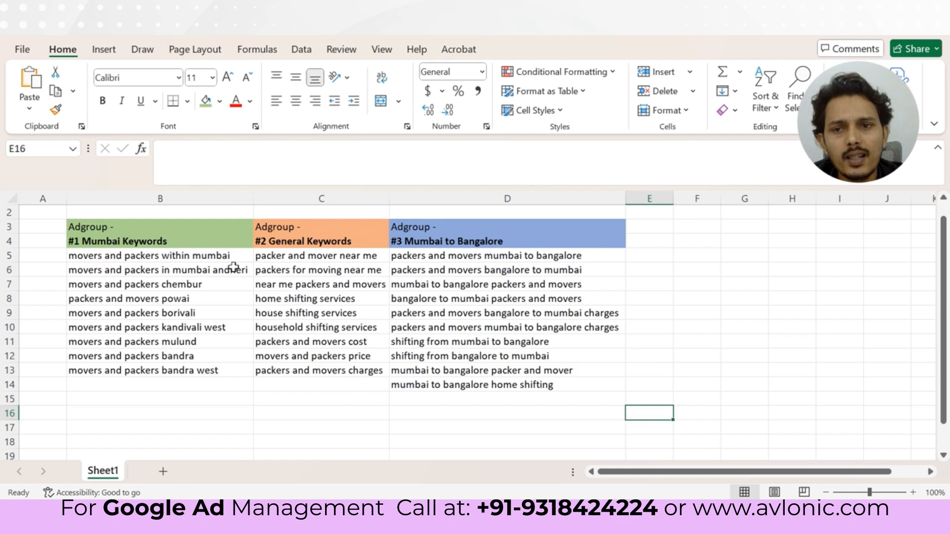
left_click(182, 257)
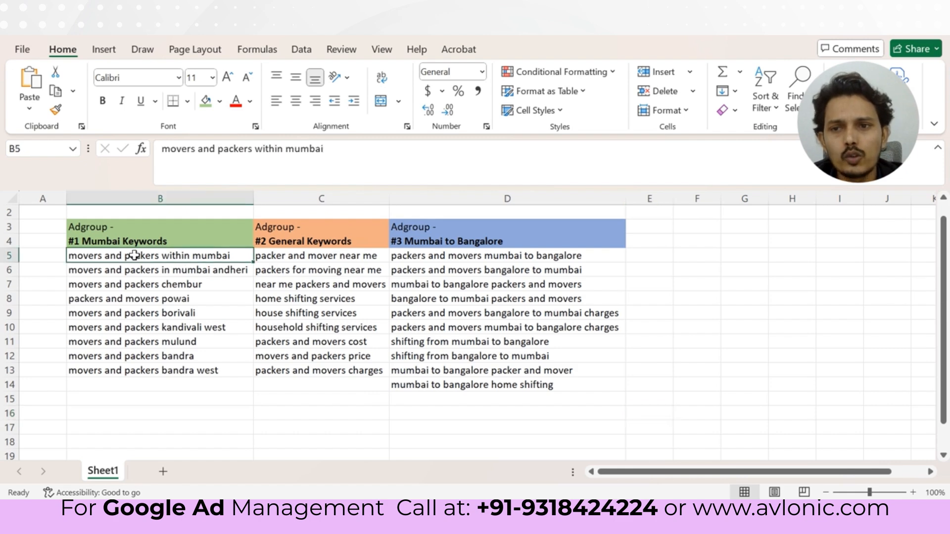
scroll(185, 284, "up", 1)
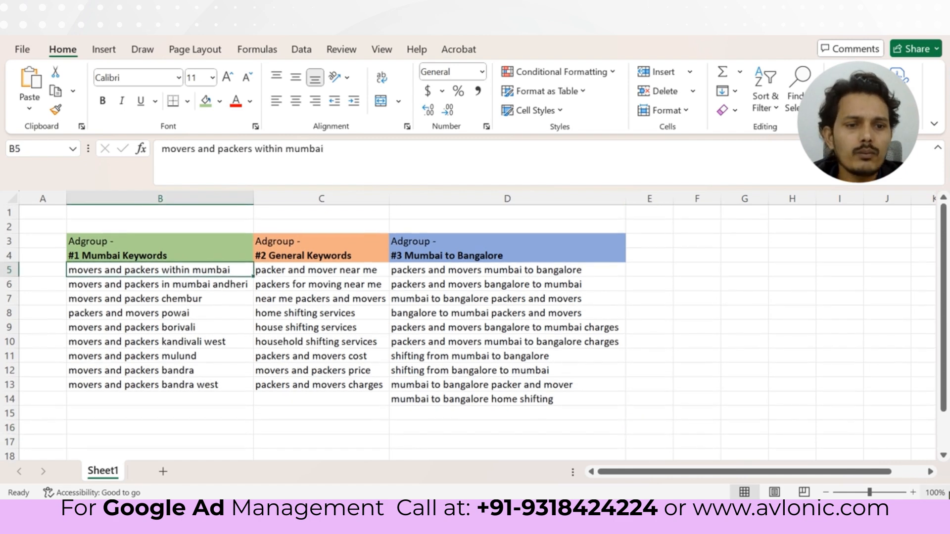
- Enclose the keyword "movers and packers within mumbai" in cell B5 in double quotation marks to show phrase match
left_click(912, 492)
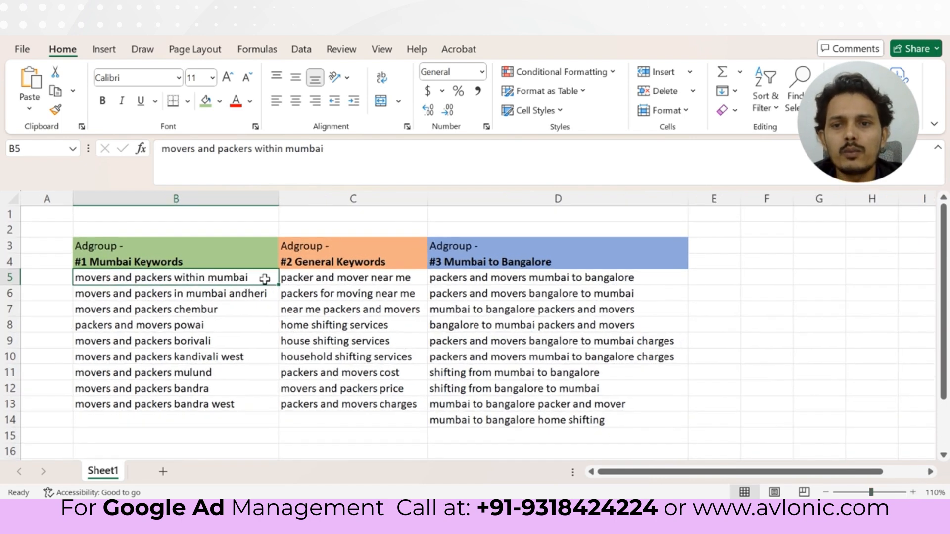
double_click(265, 279)
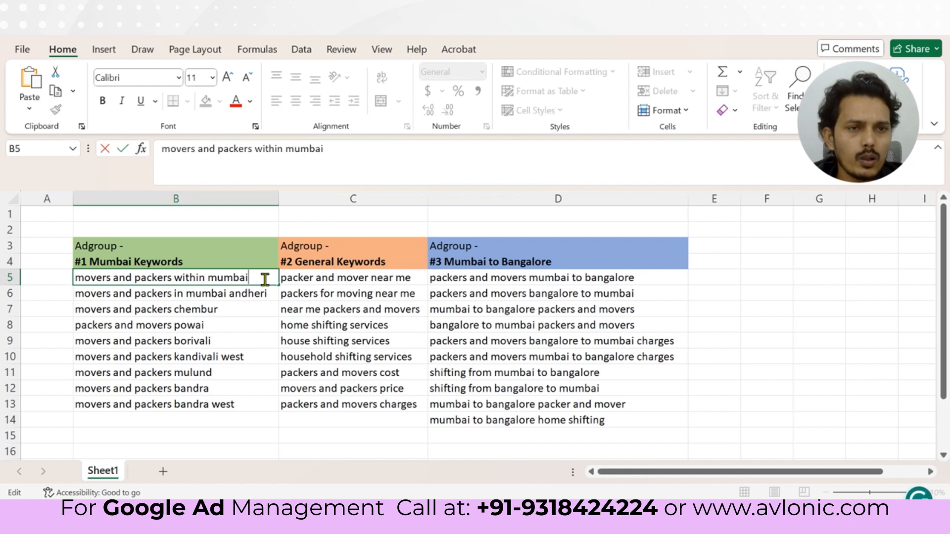
type("\"")
key("Home")
type("\"")
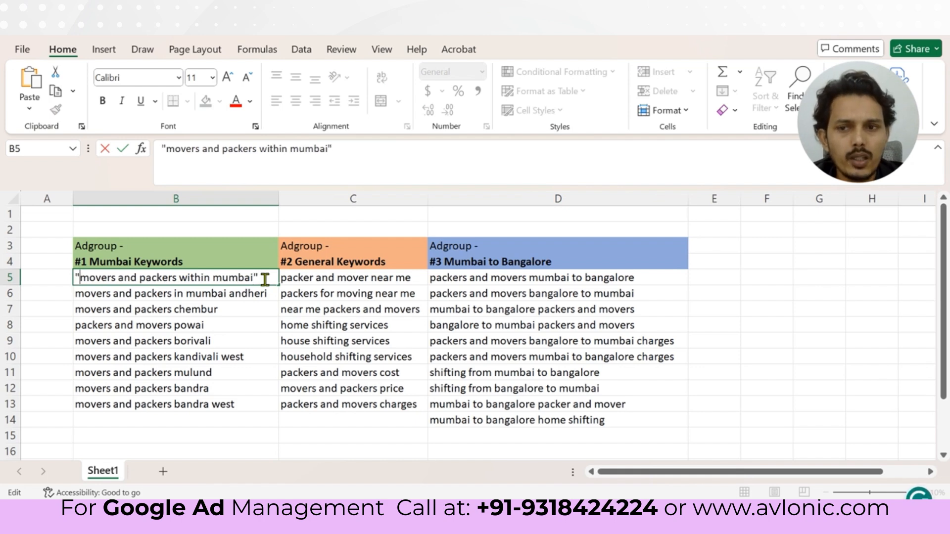
left_click(253, 339)
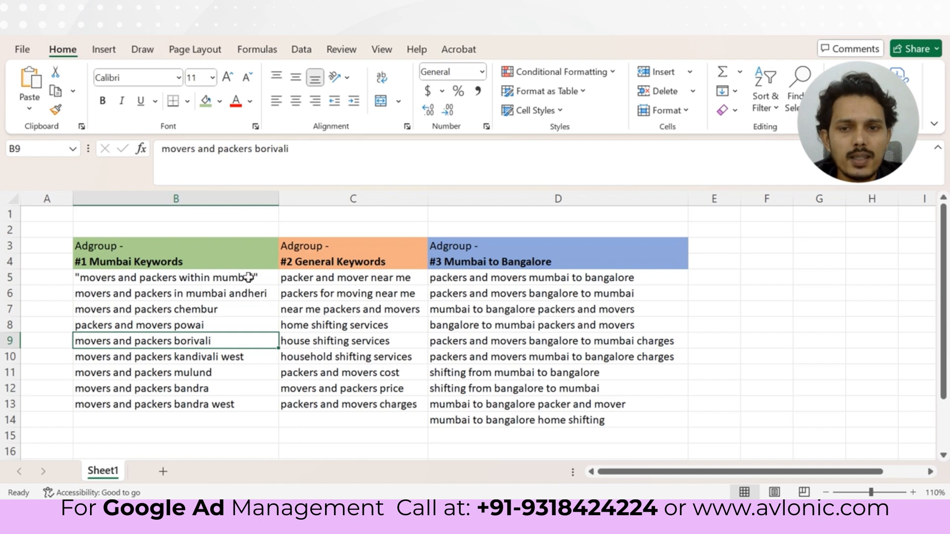
- Replace the quotation marks around the keyword in cell B5 with square brackets, giving "[movers and packers within mumbai]"
left_click(267, 278)
double_click(267, 277)
key("BackSpace")
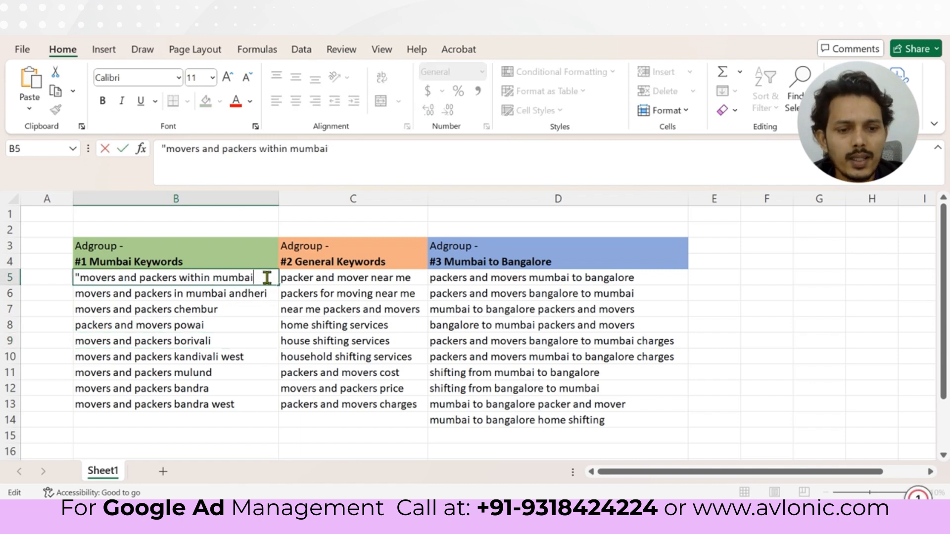
type("]")
key("Home")
key("Delete")
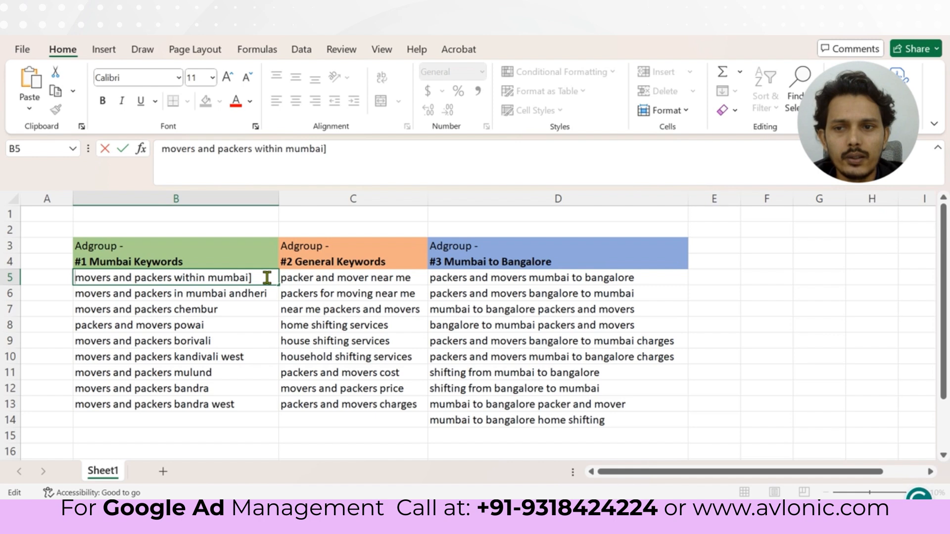
type("[")
left_click(265, 421)
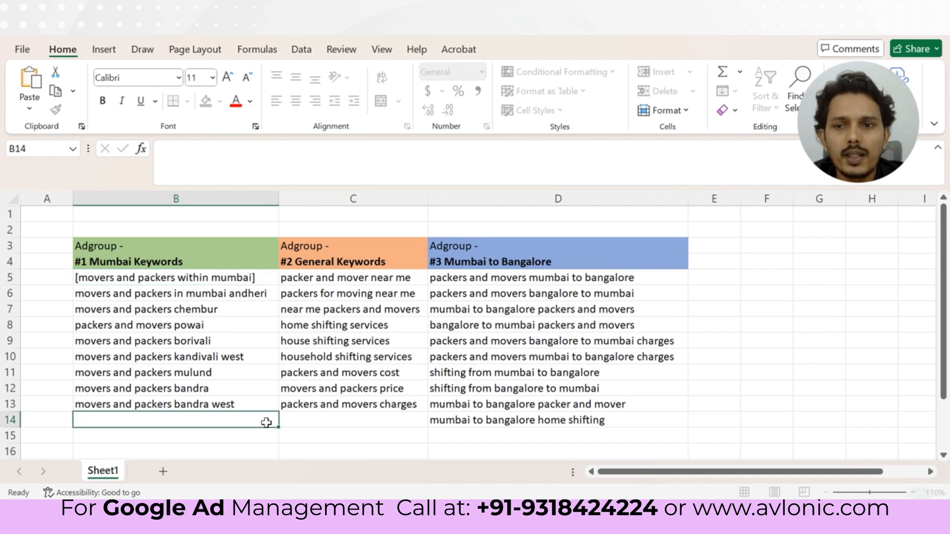
- Remove both square brackets from the keyword in cell B5 and set the sheet zoom back to 100%
double_click(271, 276)
key("BackSpace")
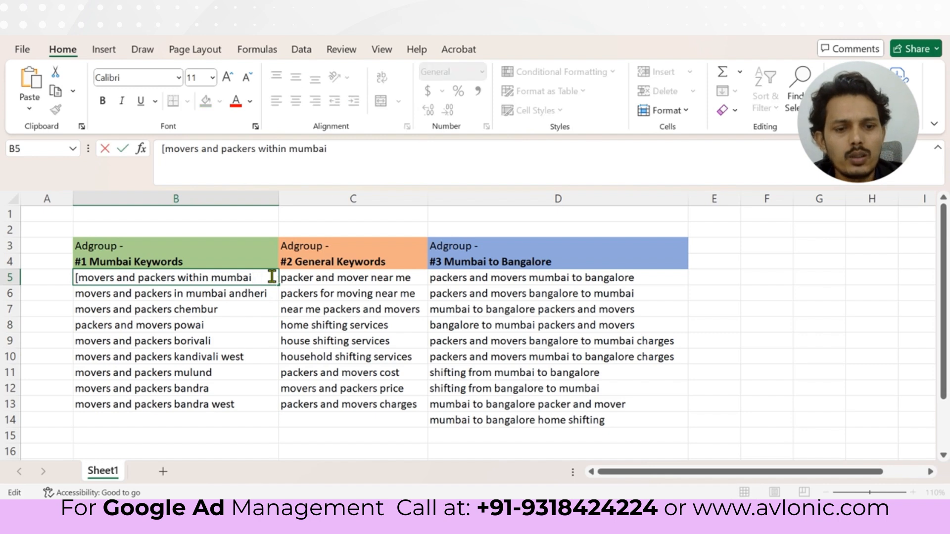
key("Delete")
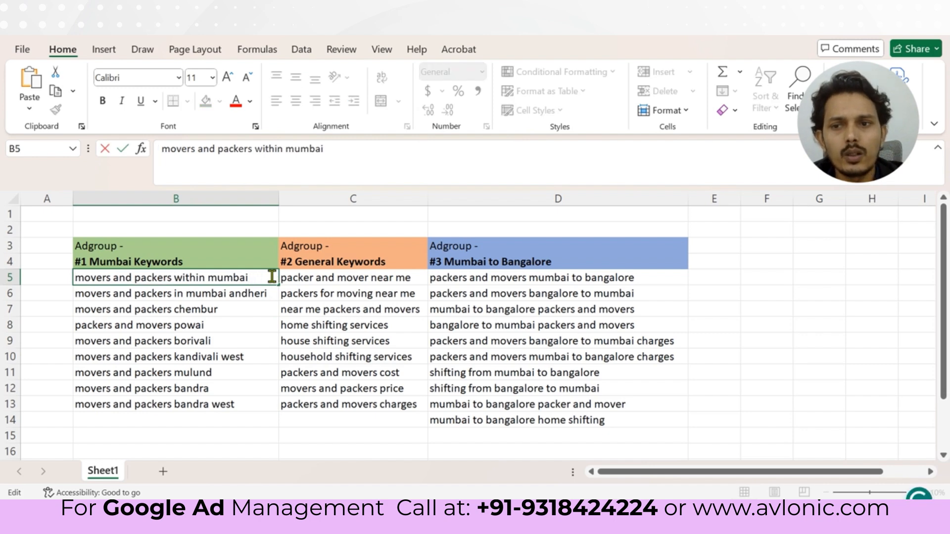
left_click(360, 433)
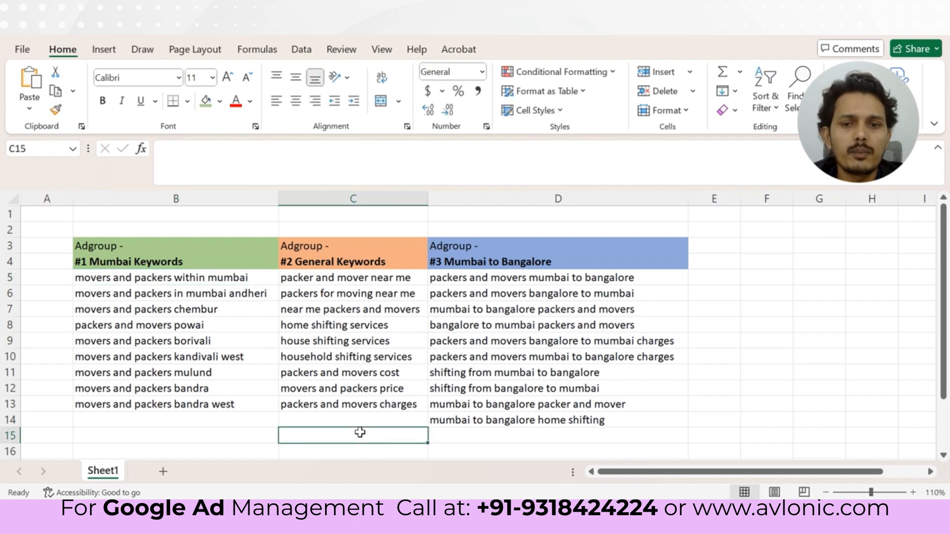
left_click(827, 492)
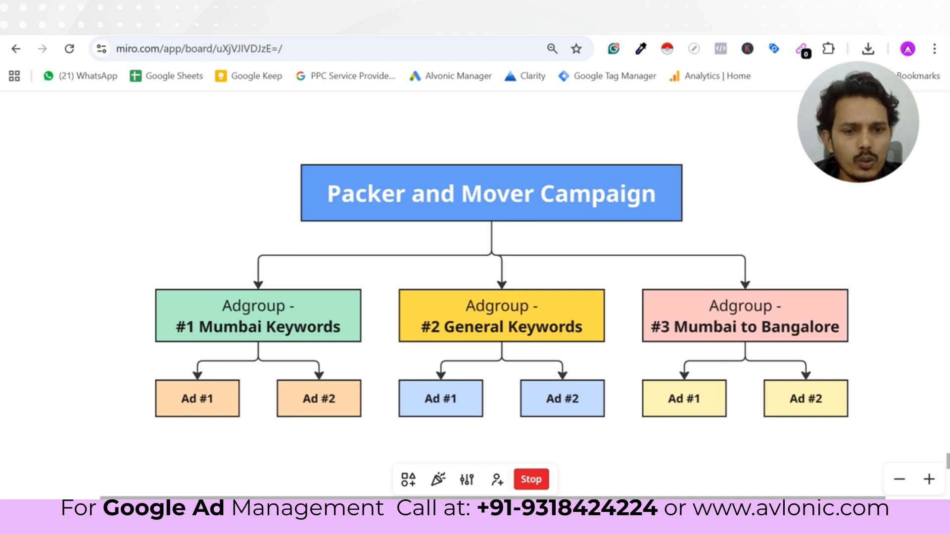
- Switch to Excel to review the #1 Mumbai and #3 Mumbai to Bangalore keyword lists, and return to the Miro campaign diagram
left_click(607, 516)
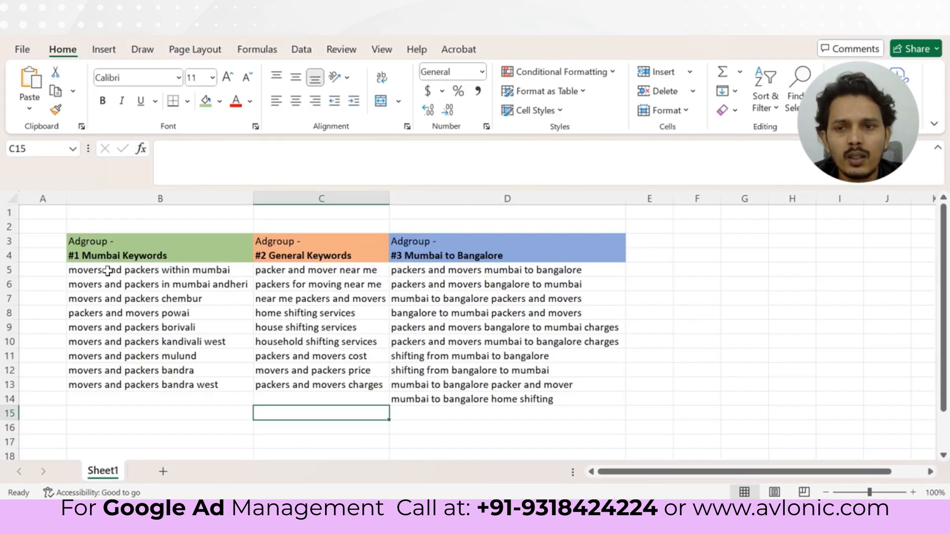
left_click_drag(108, 271, 131, 388)
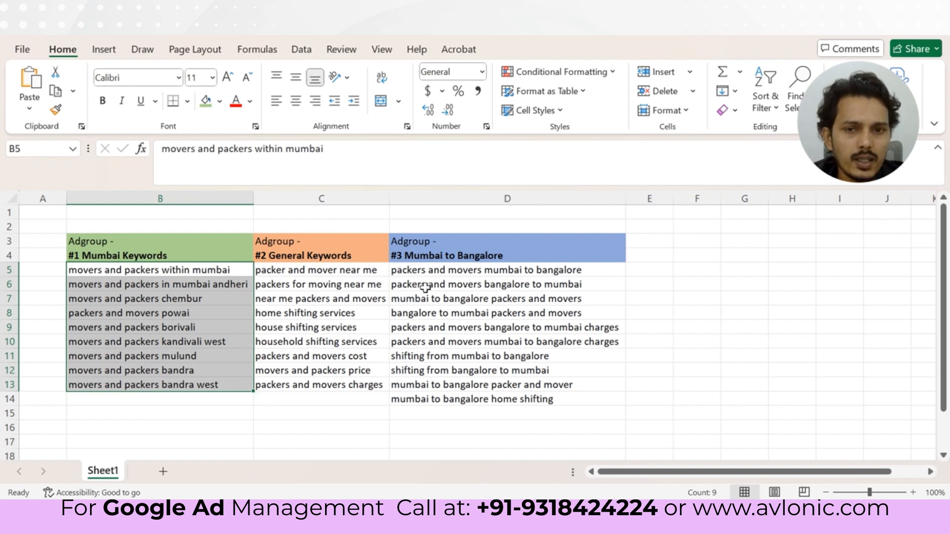
left_click_drag(413, 278, 445, 415)
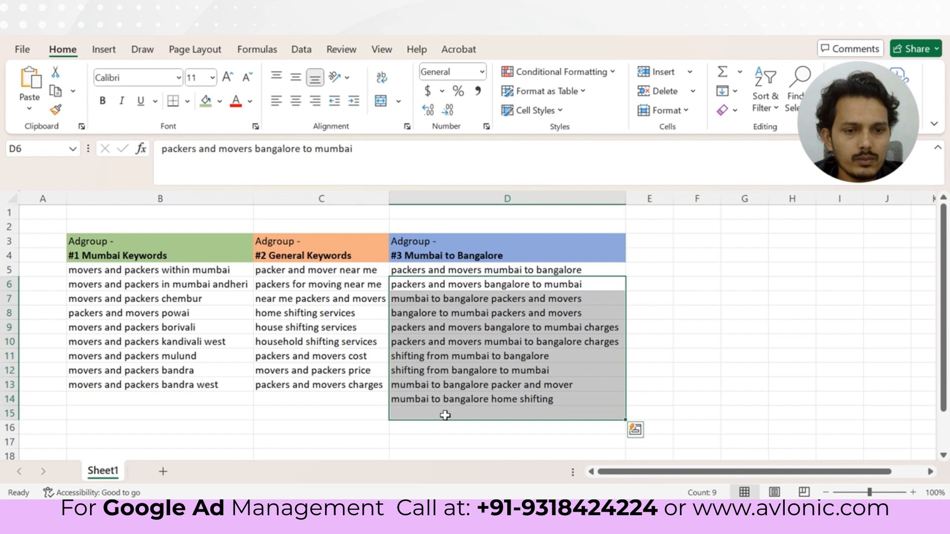
double_click(414, 268)
left_click_drag(413, 269, 428, 269)
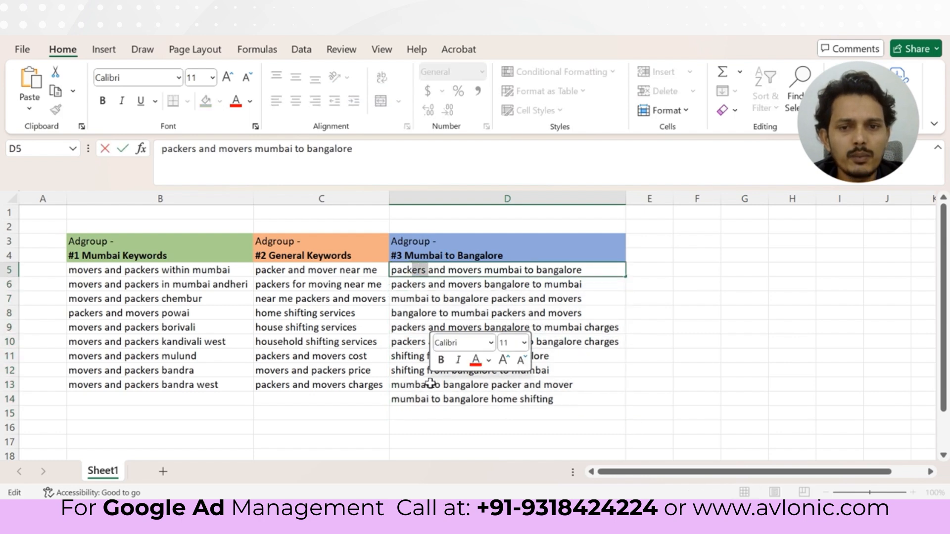
left_click(469, 434)
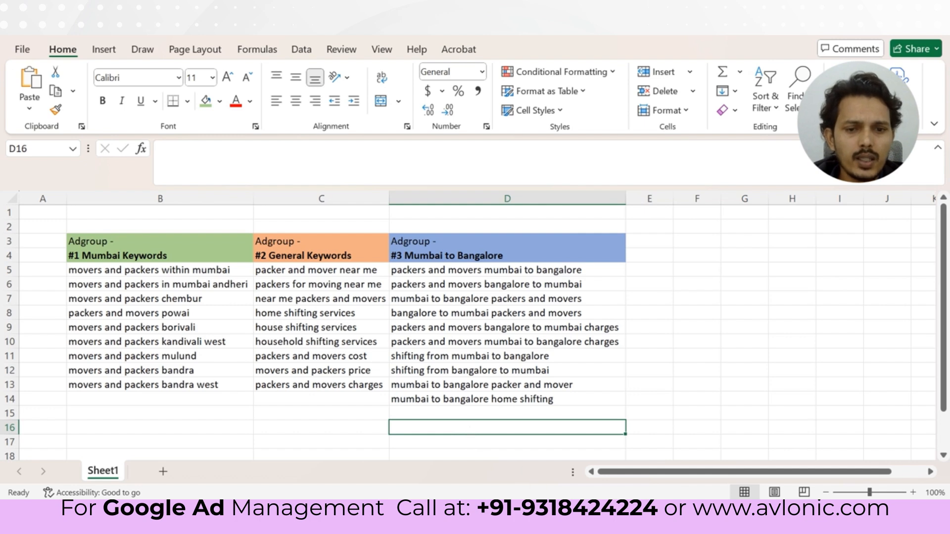
left_click(574, 513)
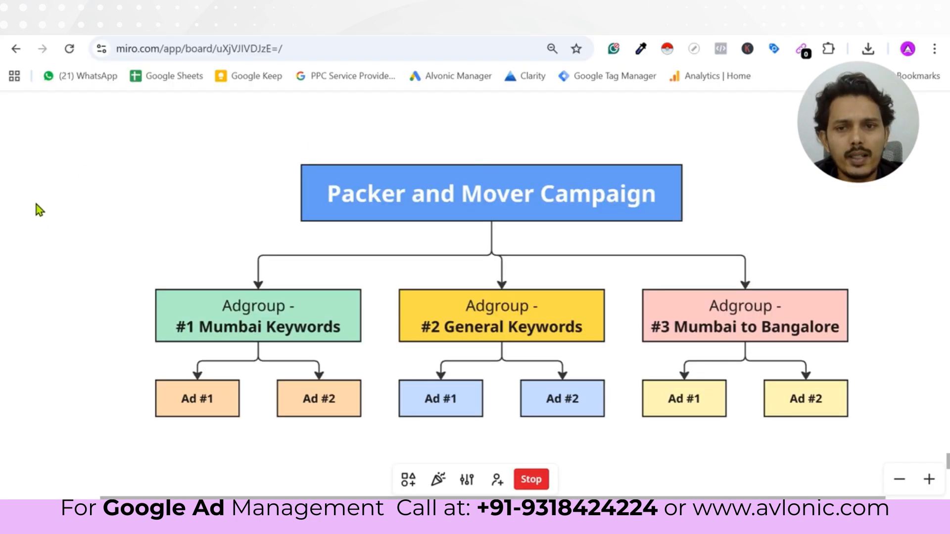